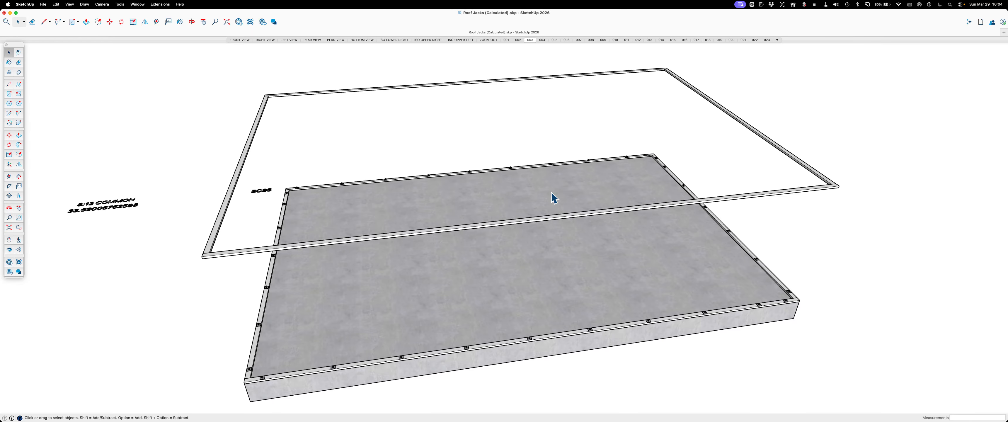
# Go through scenes 004, 005 and 006 to review the stud walls, top plates and ceiling joists
pyautogui.click(542, 39)
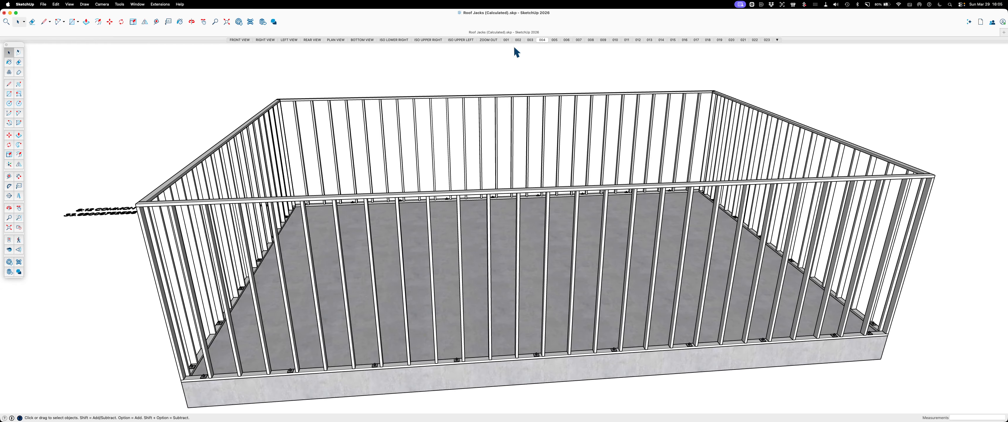
pyautogui.click(555, 40)
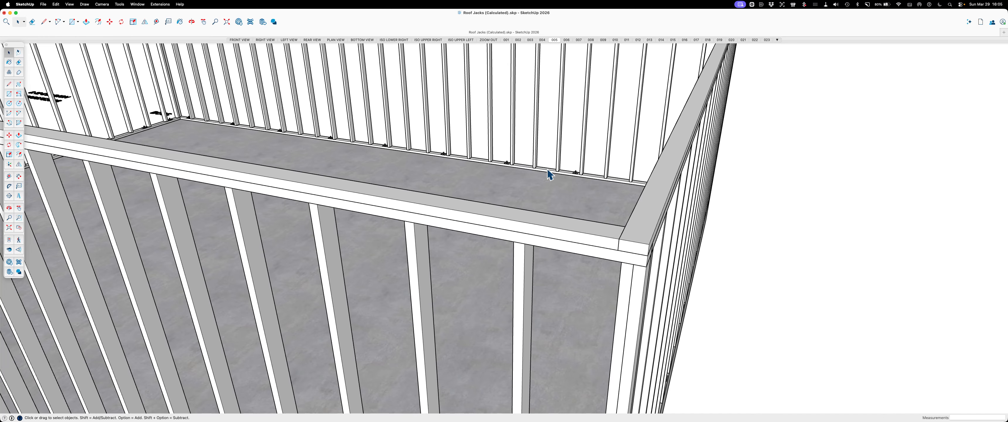
pyautogui.click(567, 40)
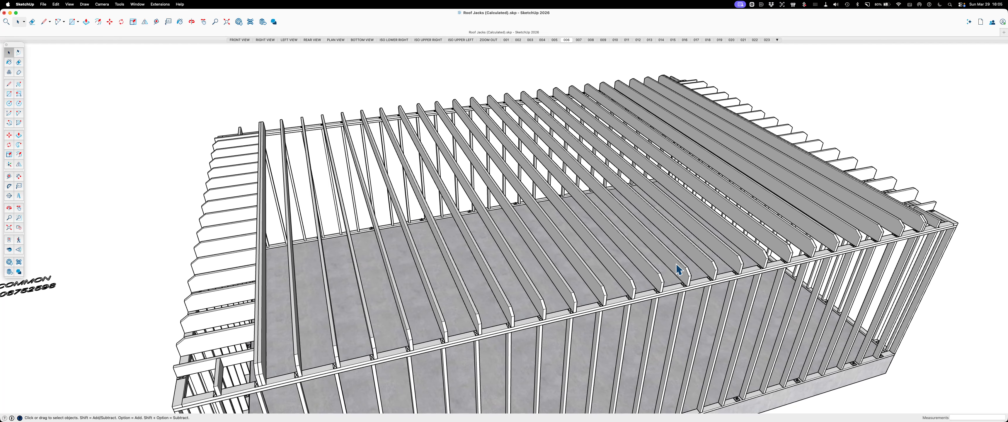
# Measure the depth of a ceiling joist near the wall plate from its bottom edge to its top edge
pyautogui.scroll(5, 709, 271)
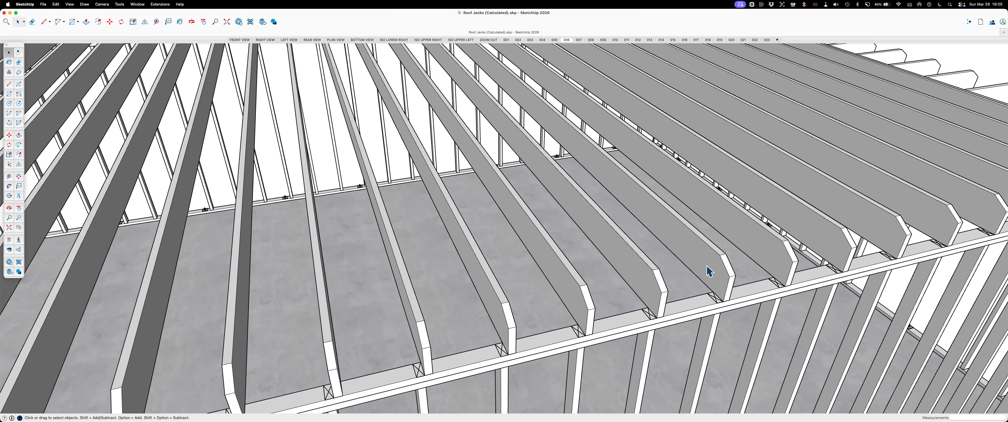
pyautogui.scroll(2, 709, 271)
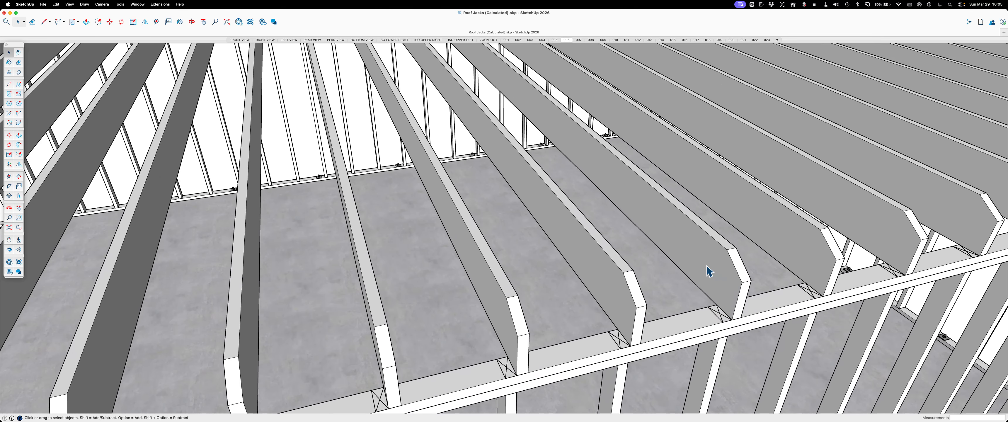
pyautogui.press('t')
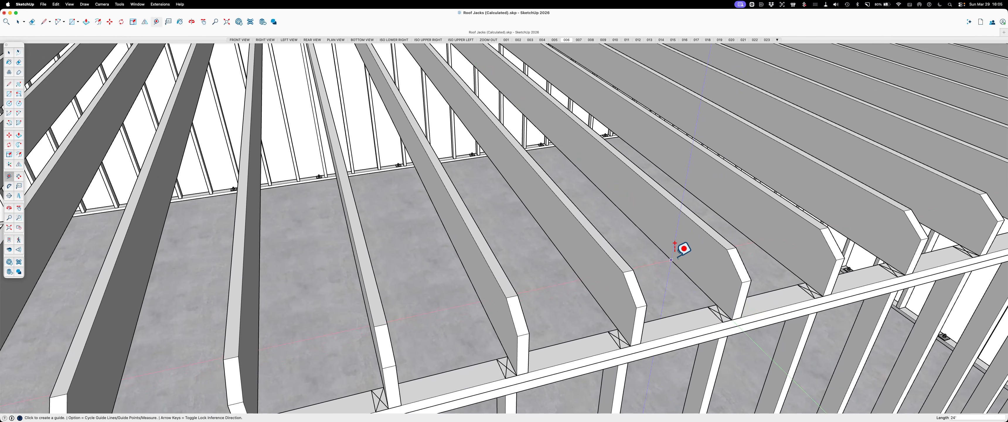
pyautogui.click(669, 258)
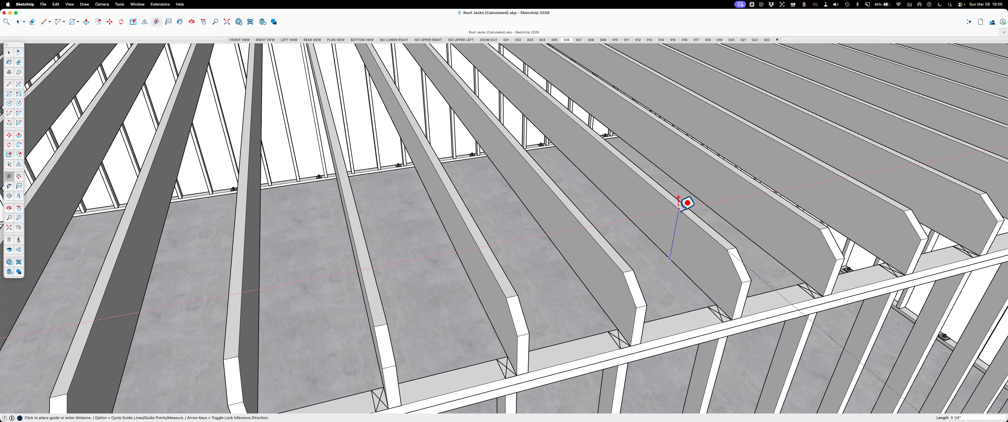
pyautogui.click(679, 209)
pyautogui.scroll(-5, 687, 234)
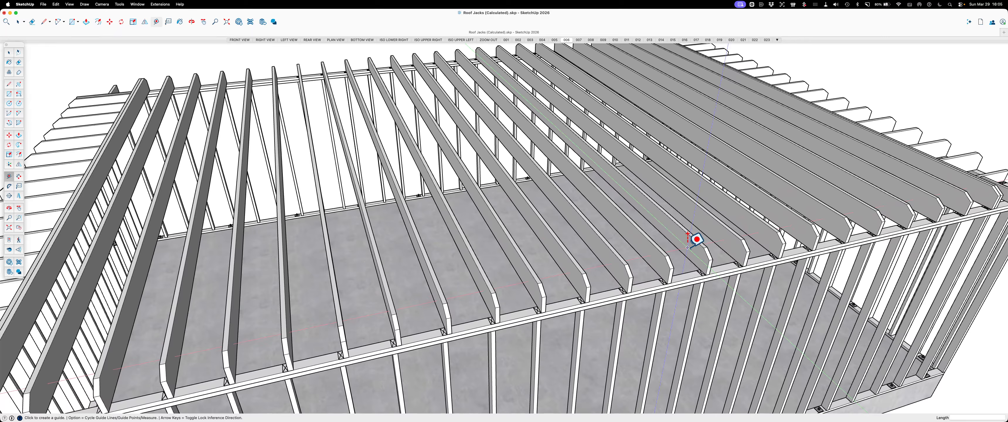
pyautogui.press('space')
# Examine the whole ceiling joist layout and, in scene 007, the long beam across the joists from the building's corner and end
pyautogui.scroll(-5, 687, 234)
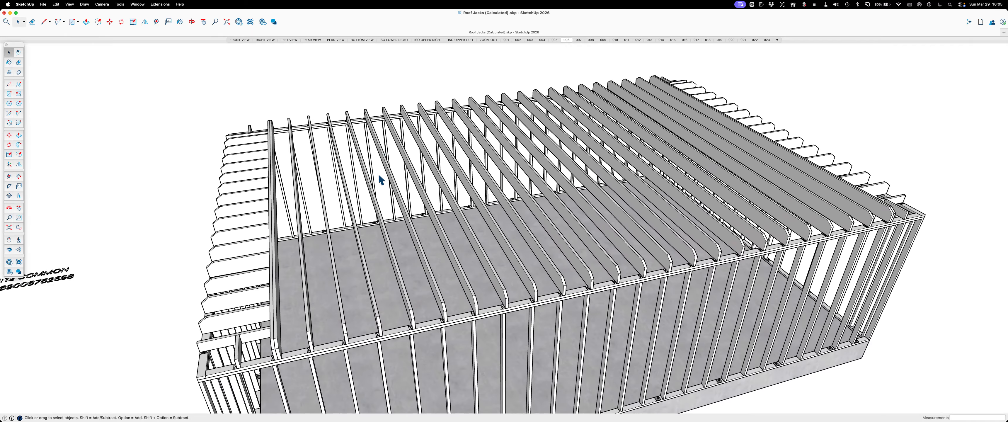
pyautogui.scroll(-3, 422, 282)
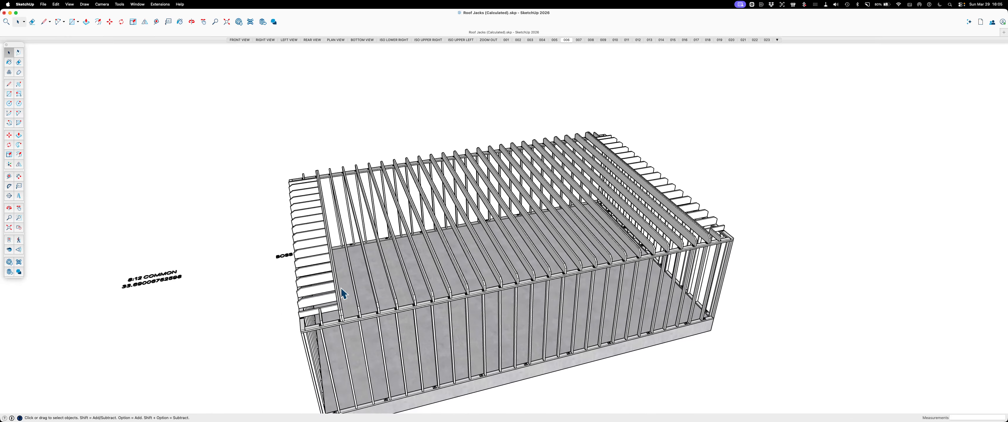
pyautogui.scroll(-2, 489, 230)
pyautogui.scroll(1, 407, 352)
pyautogui.scroll(2, 406, 354)
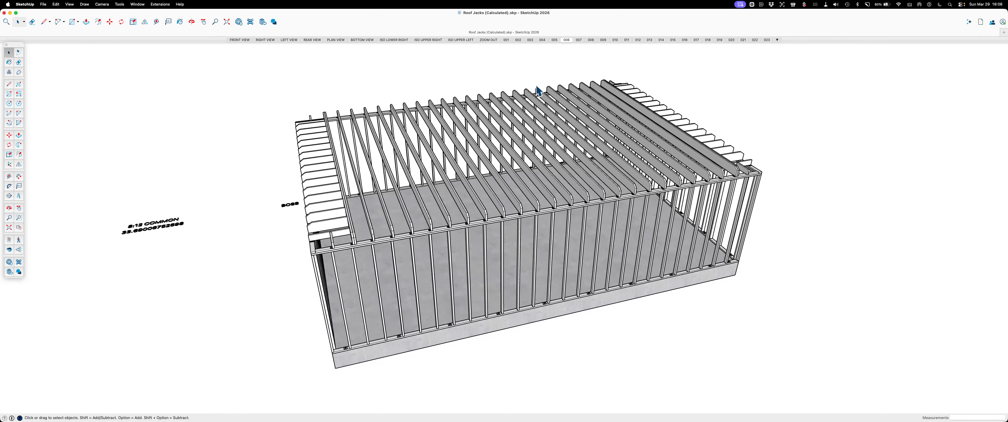
pyautogui.click(579, 40)
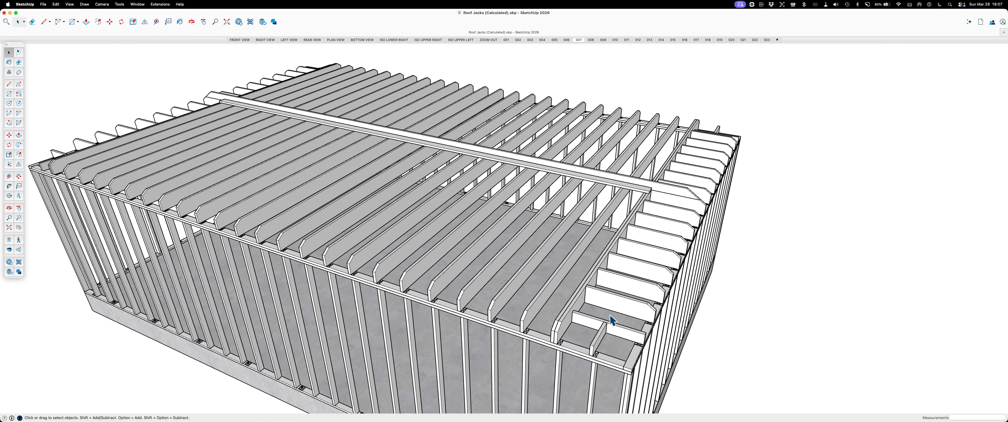
pyautogui.moveTo(668, 309); pyautogui.dragTo(370, 322, button='middle')
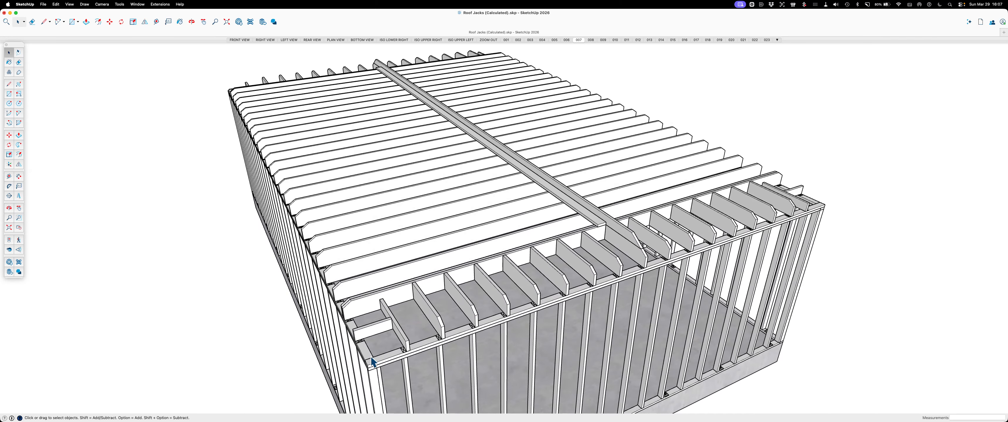
pyautogui.moveTo(387, 299); pyautogui.dragTo(552, 301, button='middle')
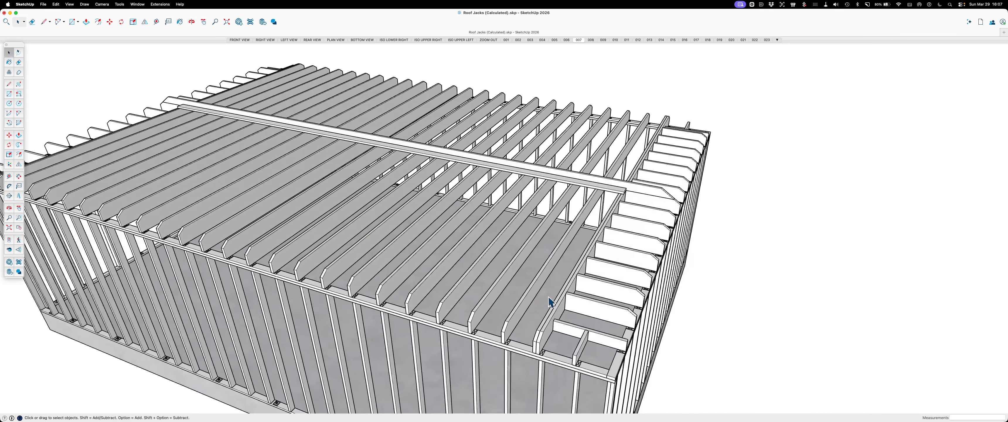
# Open scene 008 and examine the common rafters from their tails at the wall plate up to the ridge board
pyautogui.click(593, 41)
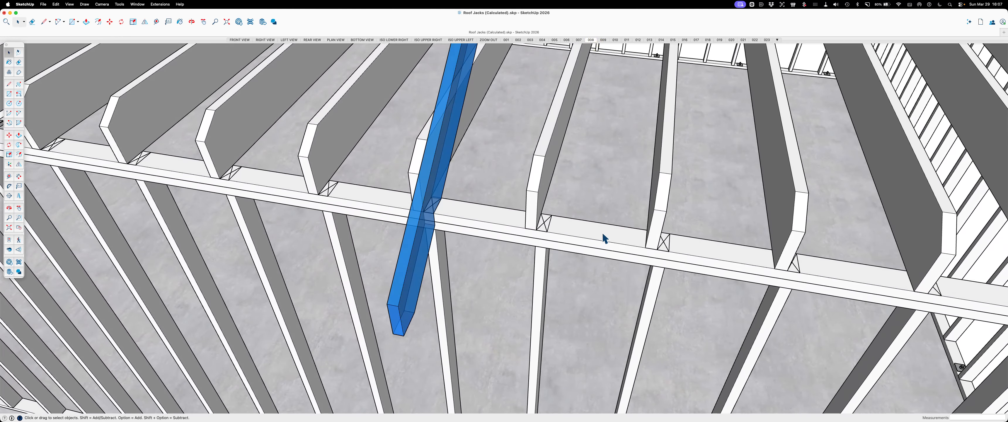
pyautogui.scroll(-5, 640, 250)
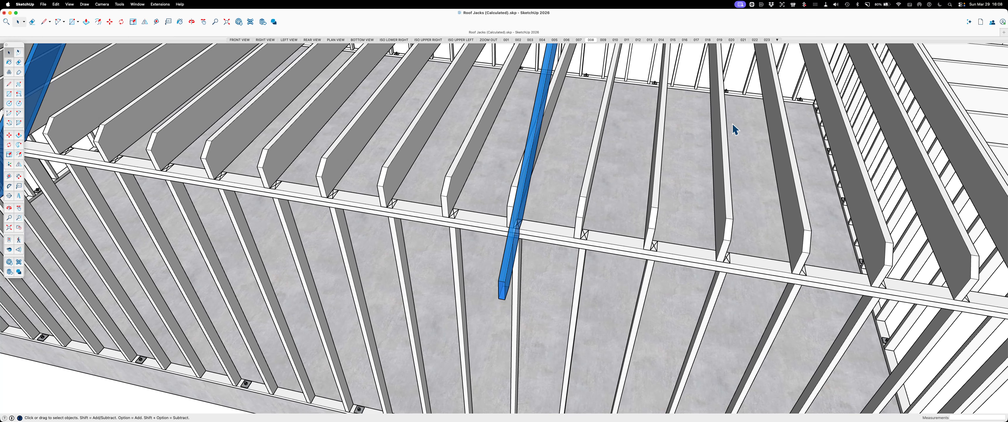
pyautogui.scroll(-5, 603, 199)
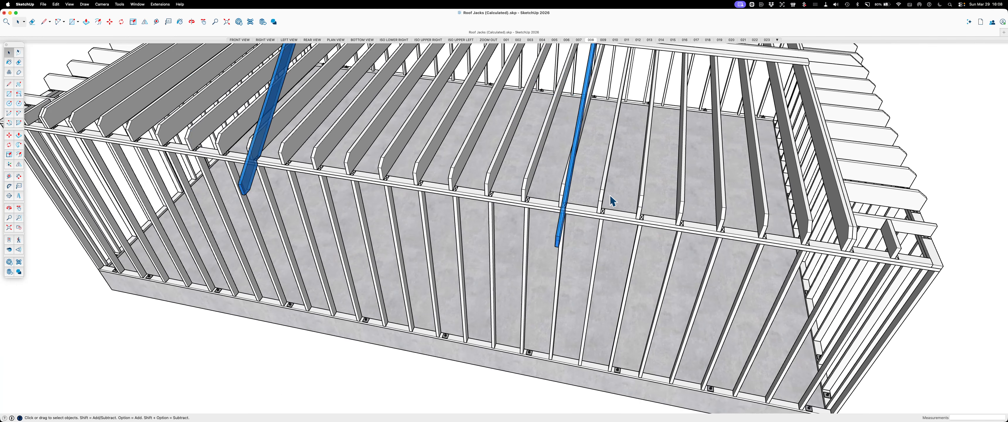
pyautogui.scroll(-2, 469, 352)
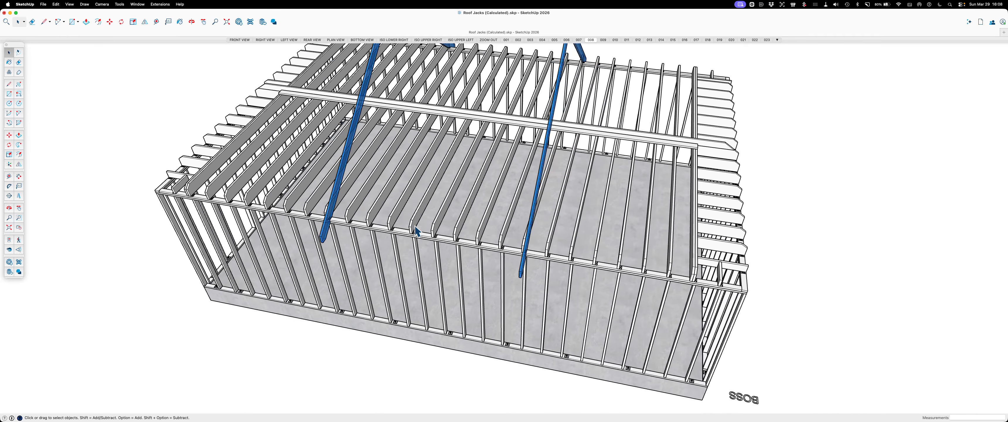
pyautogui.scroll(-2, 420, 234)
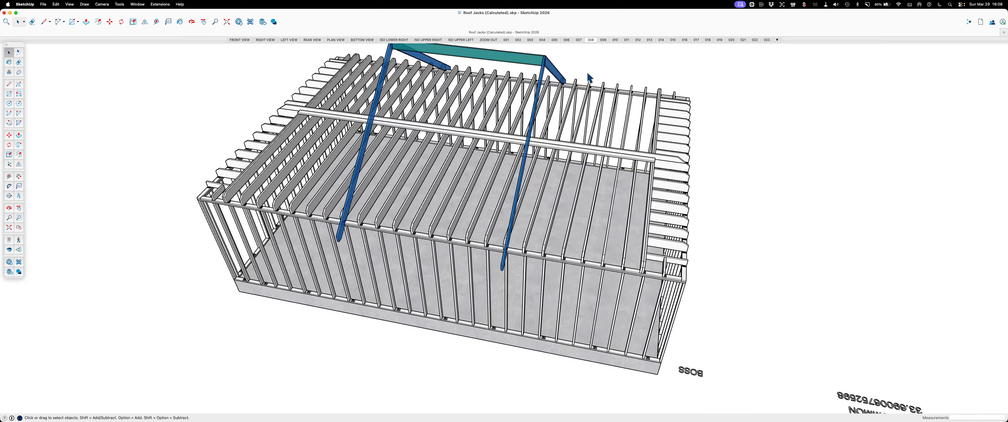
# Open scene 009 and select the ceiling joist beside a common rafter's heel to inspect how the two meet at the plate
pyautogui.click(603, 39)
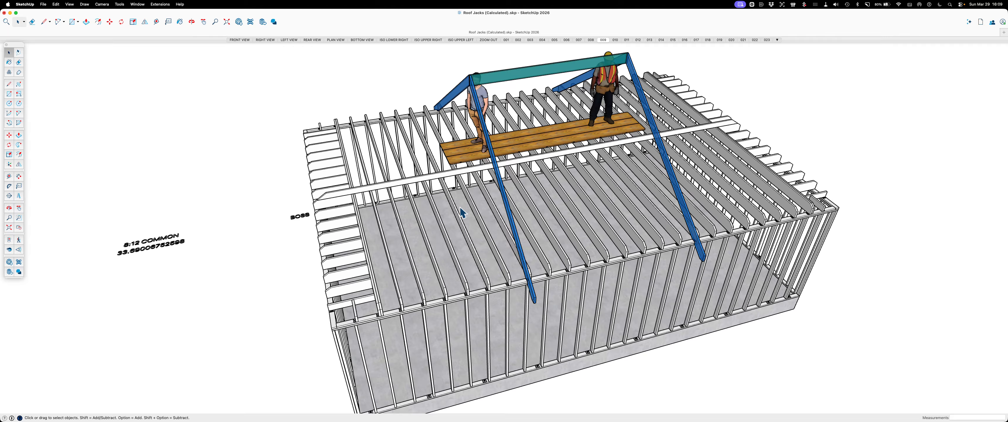
pyautogui.scroll(10, 427, 109)
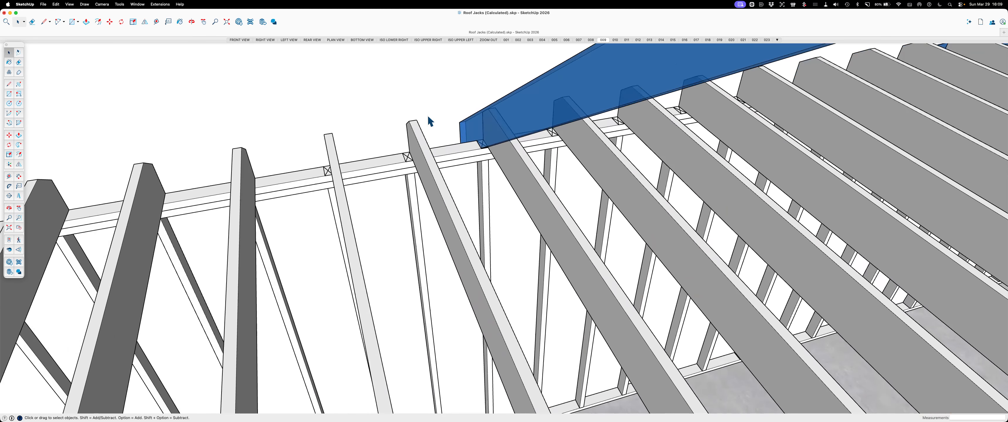
pyautogui.click(510, 148)
pyautogui.moveTo(617, 170); pyautogui.dragTo(483, 145, button='middle')
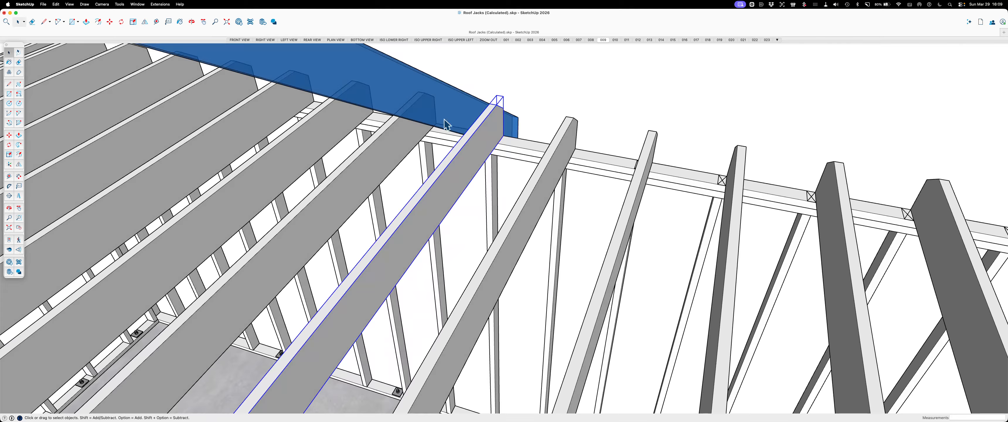
pyautogui.scroll(-3, 447, 125)
pyautogui.scroll(-2, 466, 133)
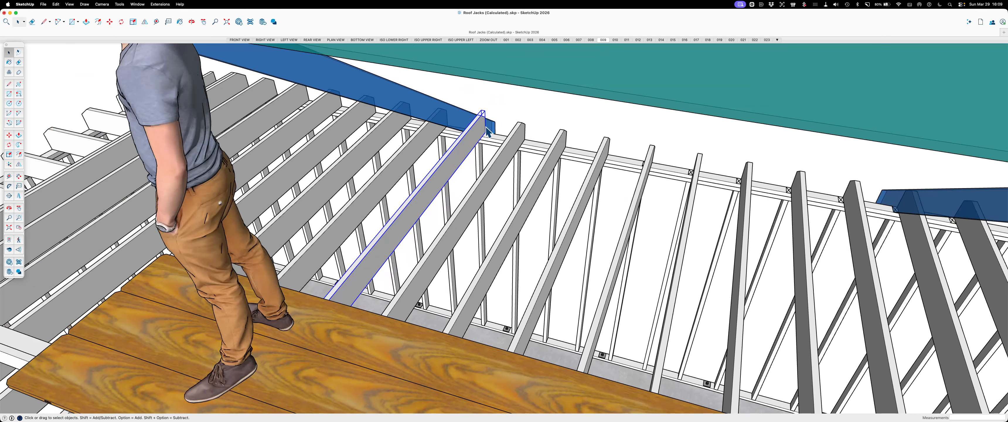
pyautogui.moveTo(505, 112); pyautogui.dragTo(546, 117, button='middle')
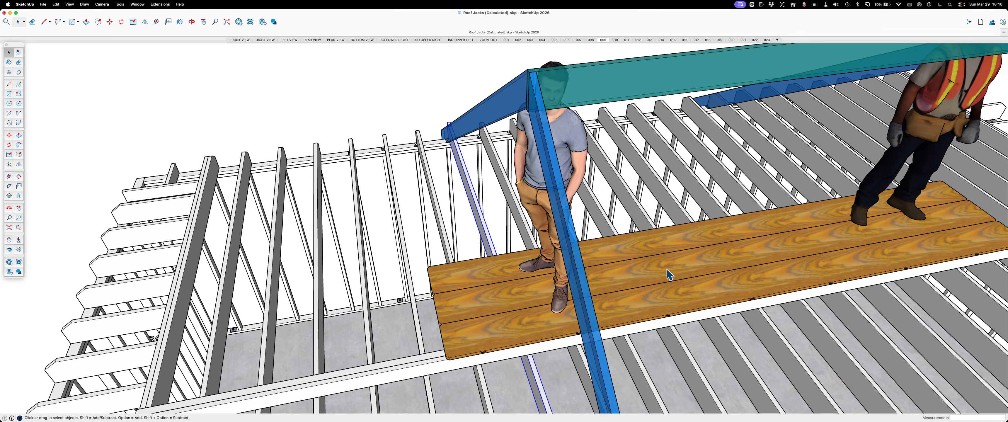
# Examine the ridge board, the rafter connections at its ends and the plank platform where the two workers stand
pyautogui.scroll(-5, 385, 281)
pyautogui.scroll(-2, 385, 281)
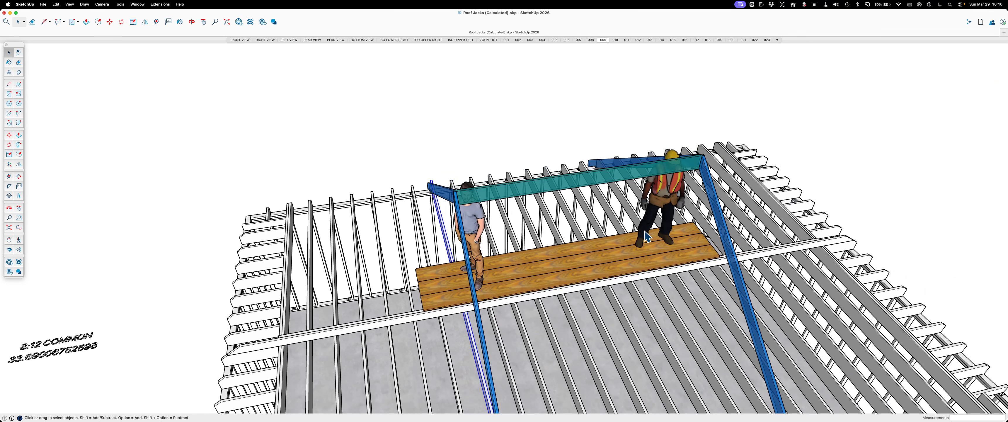
pyautogui.scroll(-3, 579, 240)
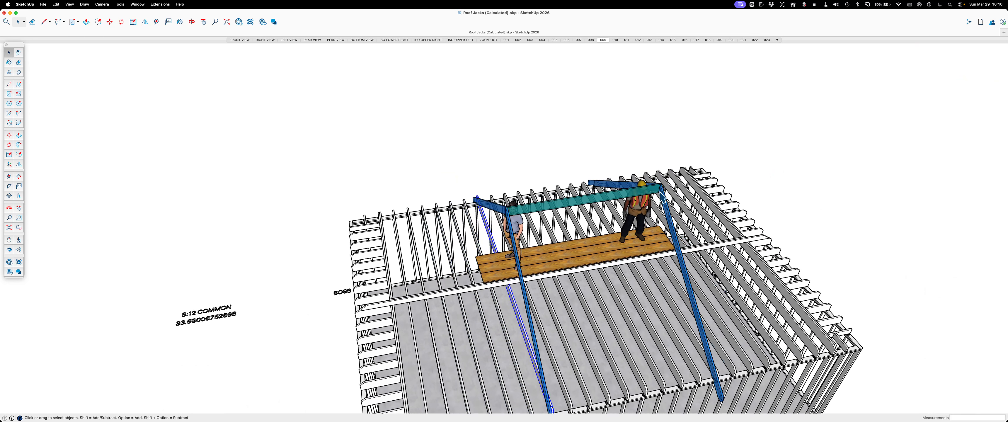
pyautogui.scroll(2, 657, 200)
pyautogui.scroll(3, 657, 200)
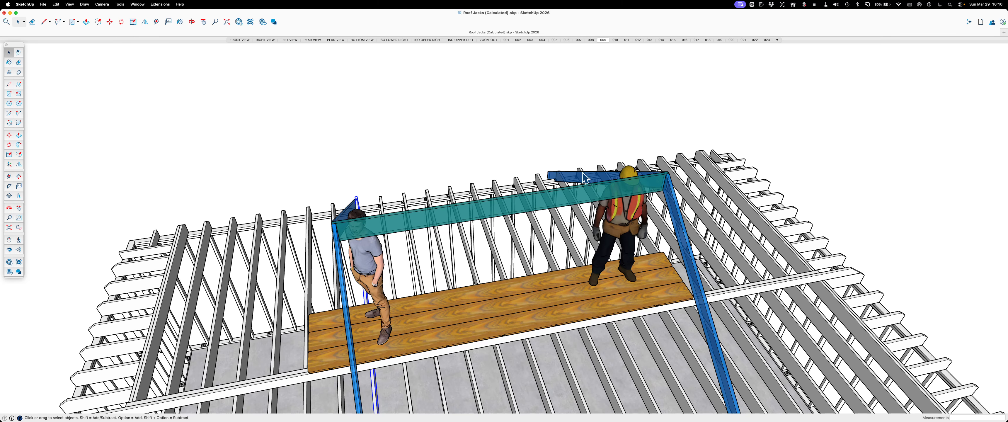
pyautogui.scroll(-3, 450, 176)
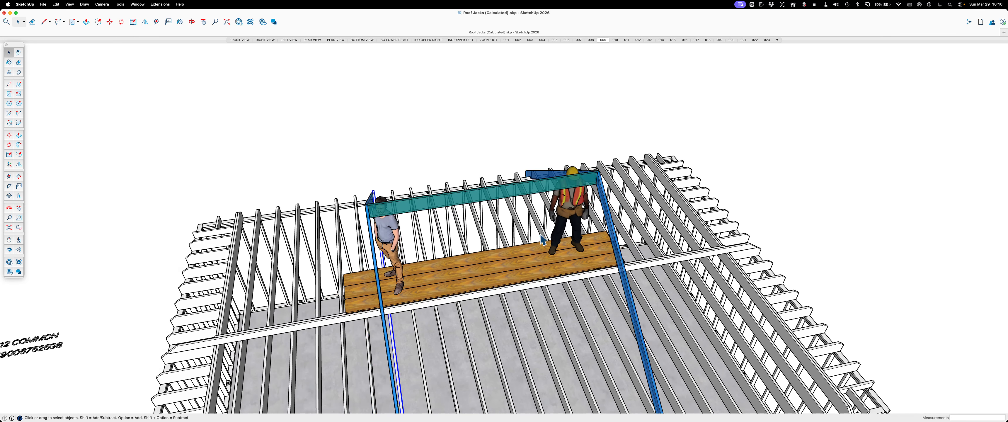
pyautogui.scroll(3, 442, 255)
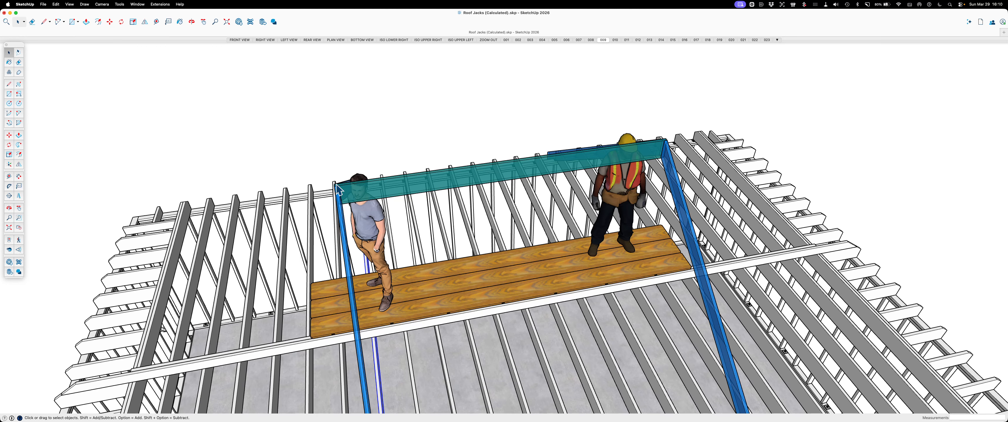
pyautogui.scroll(5, 341, 190)
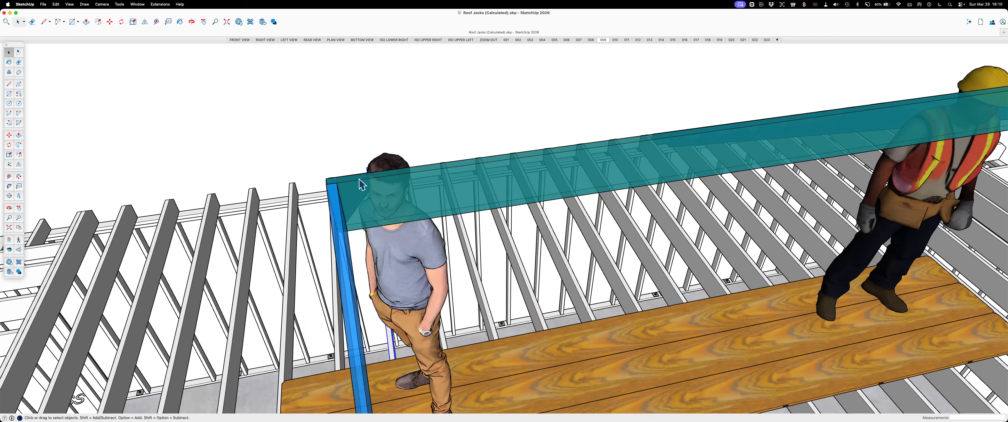
pyautogui.scroll(-3, 337, 202)
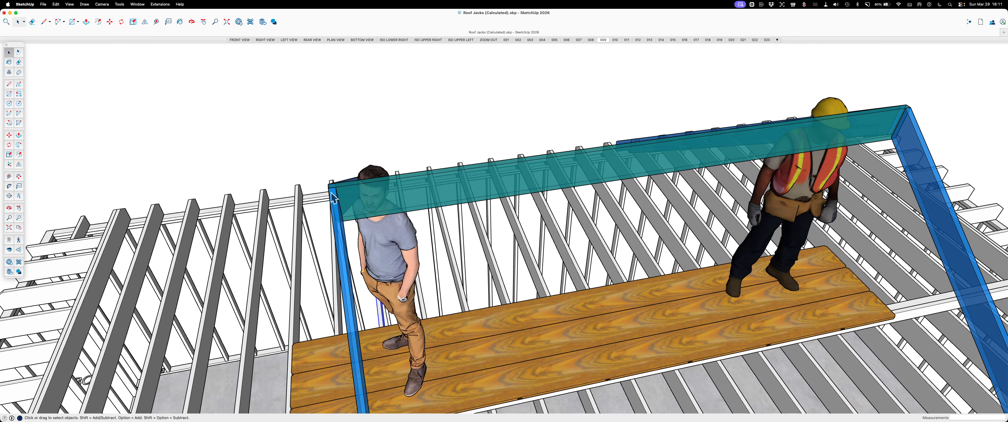
pyautogui.scroll(-3, 309, 204)
pyautogui.scroll(-3, 309, 202)
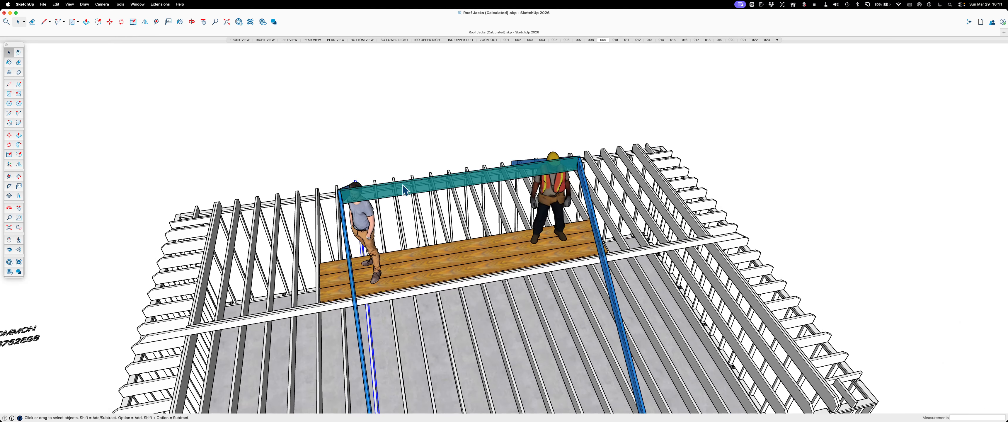
pyautogui.scroll(-3, 451, 182)
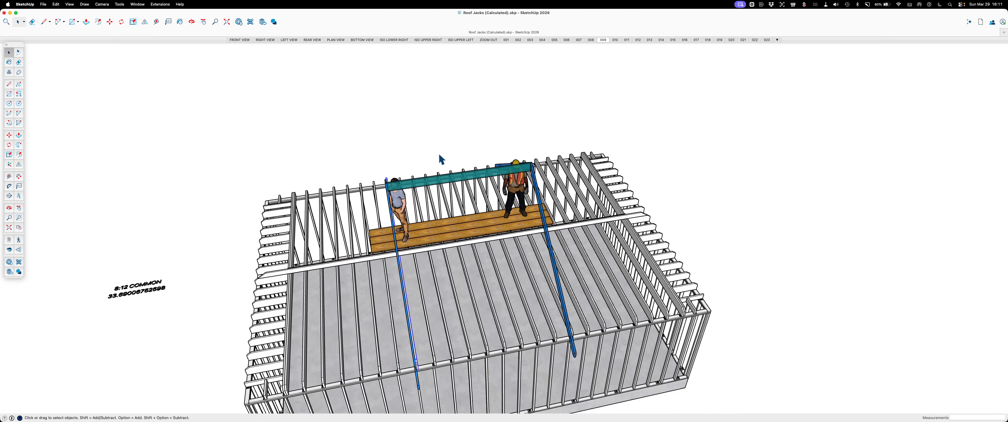
# Open scene 010 to view the common rafters running from both ridge ends toward the end walls
pyautogui.moveTo(390, 226); pyautogui.dragTo(478, 201, button='middle')
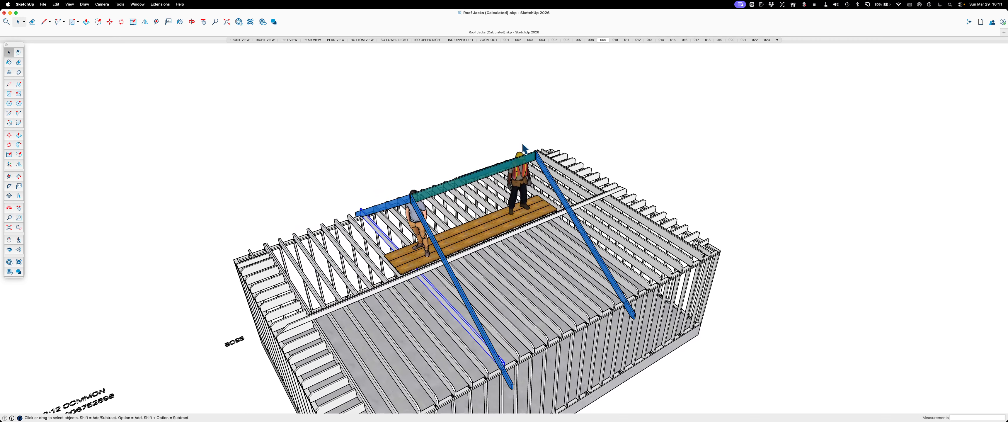
pyautogui.click(614, 41)
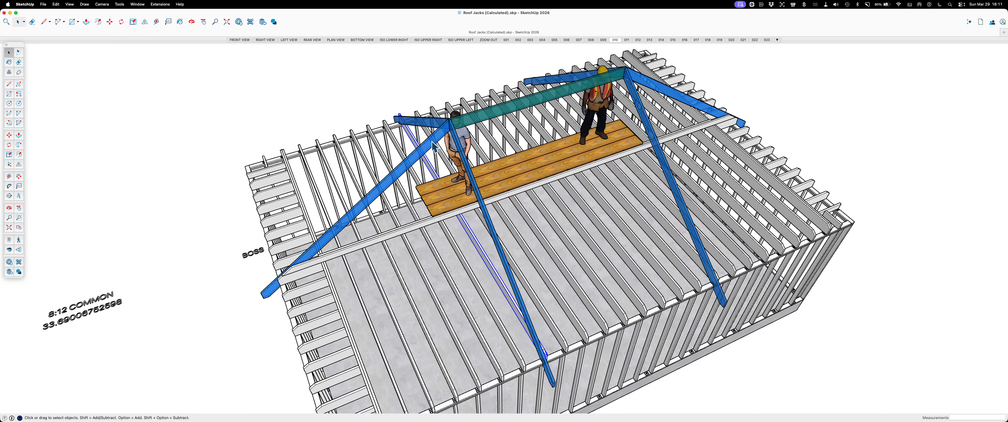
# Examine how the common rafters meet at the near end of the ridge board and select the one running to the long wall
pyautogui.scroll(10, 446, 124)
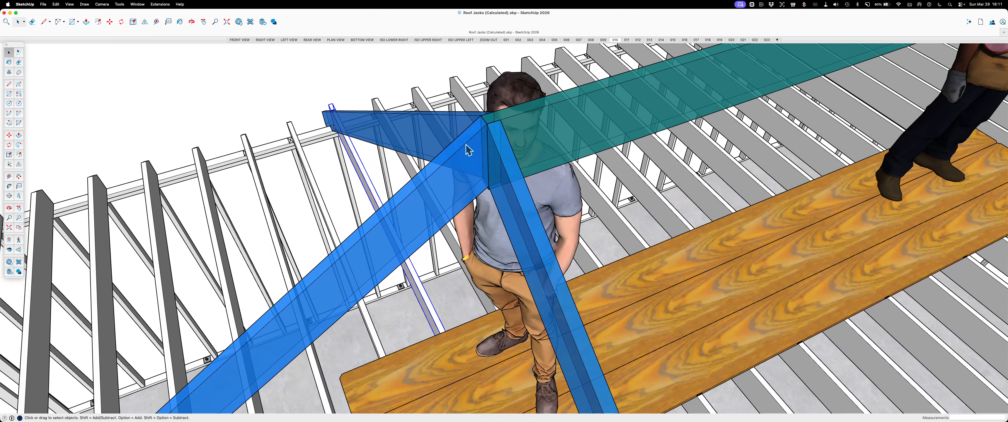
pyautogui.scroll(-10, 470, 188)
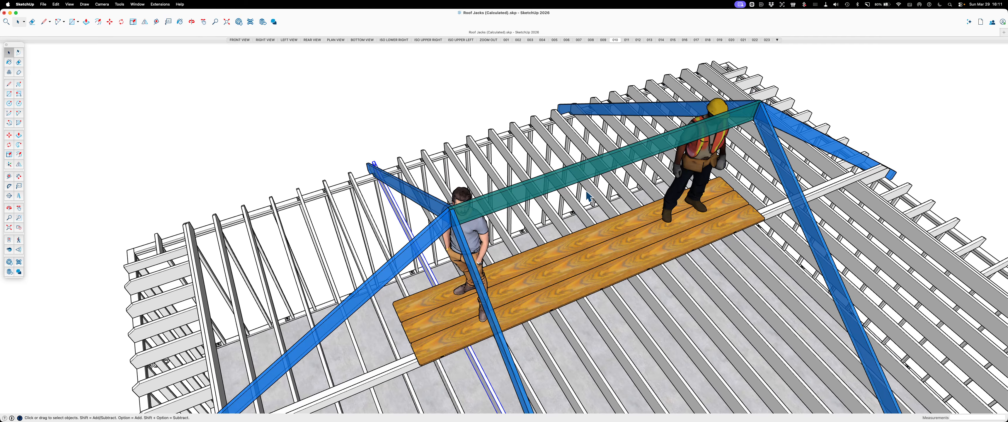
pyautogui.scroll(-5, 494, 207)
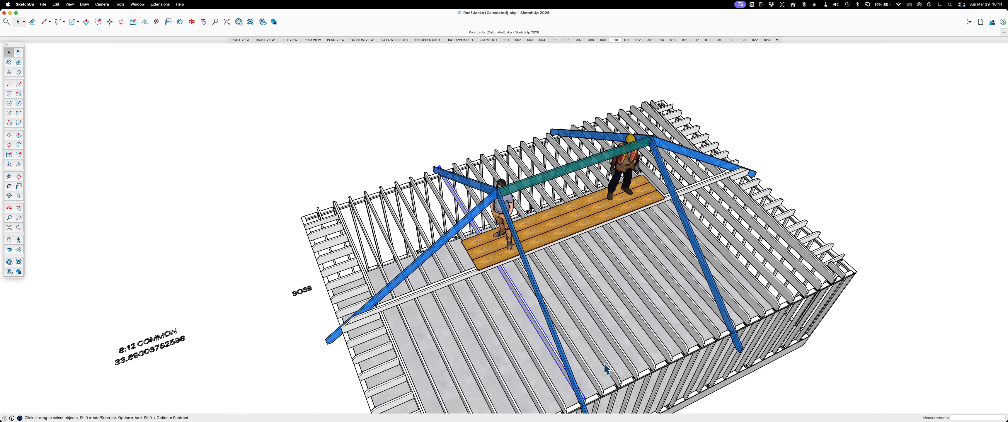
pyautogui.scroll(3, 509, 195)
pyautogui.scroll(2, 505, 203)
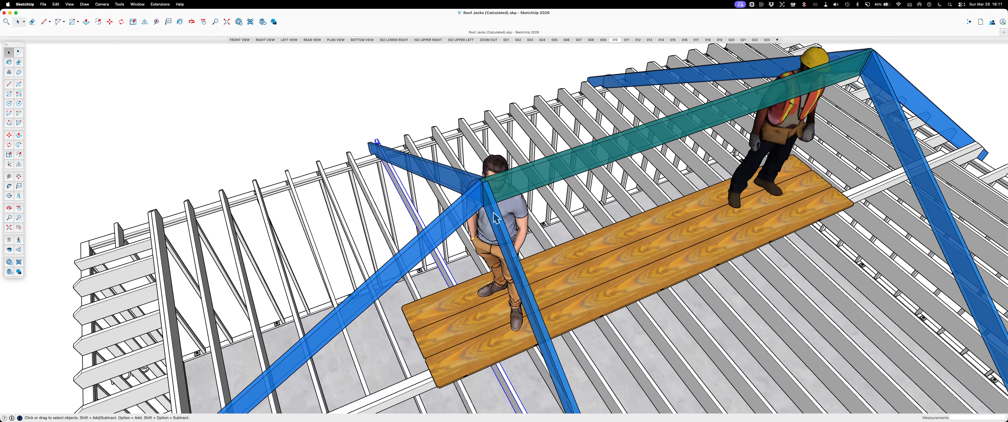
pyautogui.scroll(3, 495, 215)
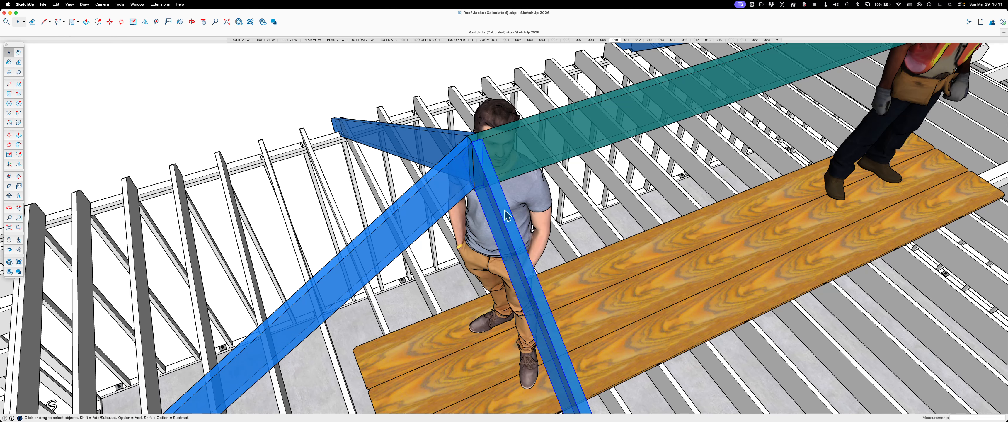
pyautogui.scroll(-6, 509, 207)
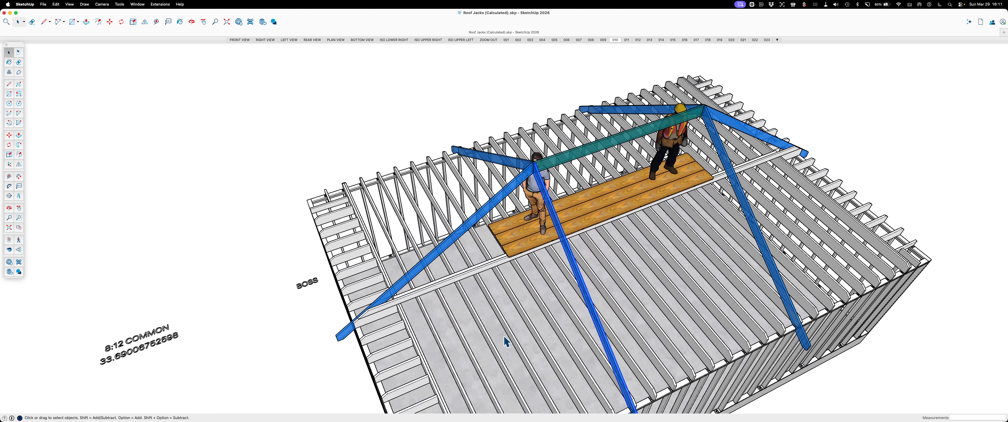
# Compare the common rafters at both ridge ends across the whole frame, from the near end wall to the far one
pyautogui.scroll(-3, 434, 202)
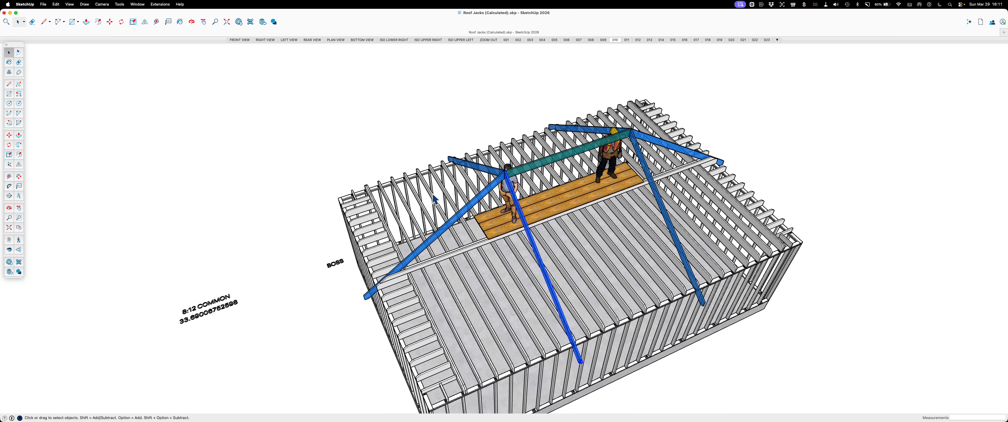
pyautogui.scroll(4, 430, 197)
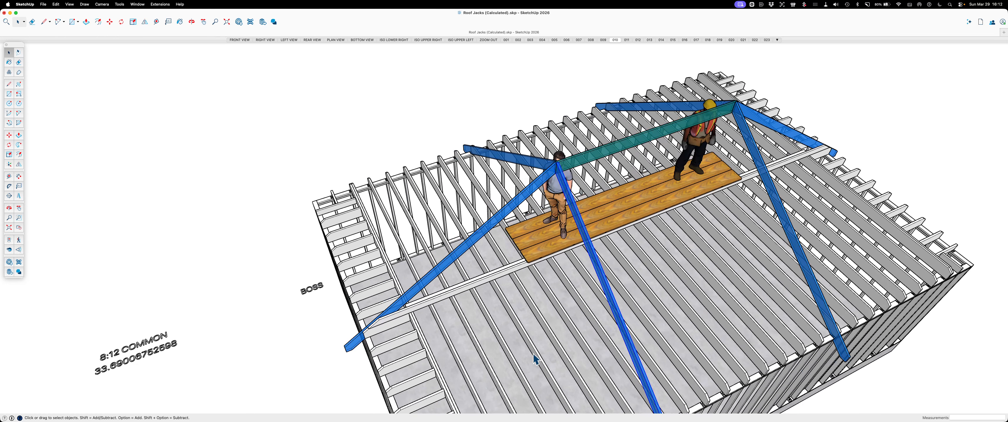
pyautogui.scroll(-2, 428, 161)
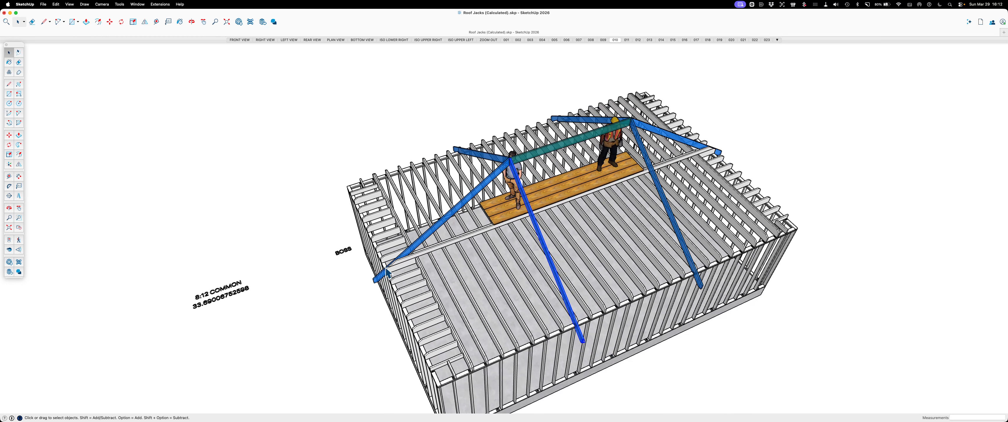
pyautogui.scroll(2, 387, 272)
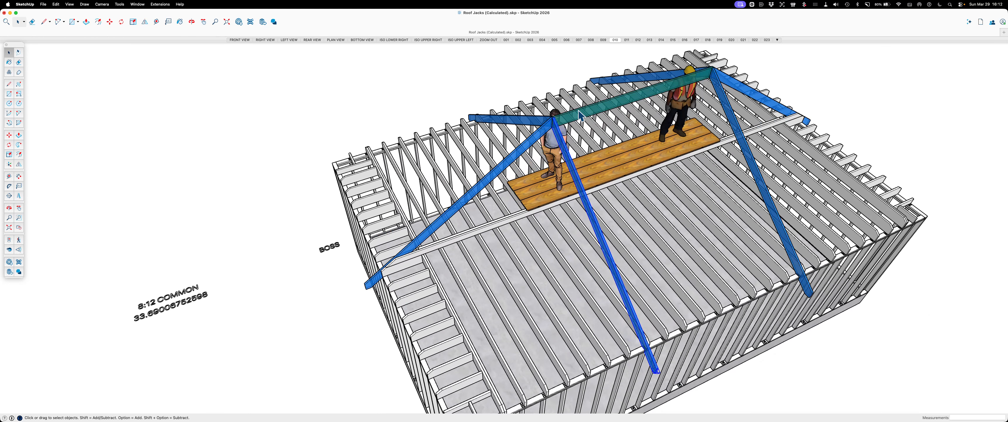
pyautogui.scroll(1, 587, 121)
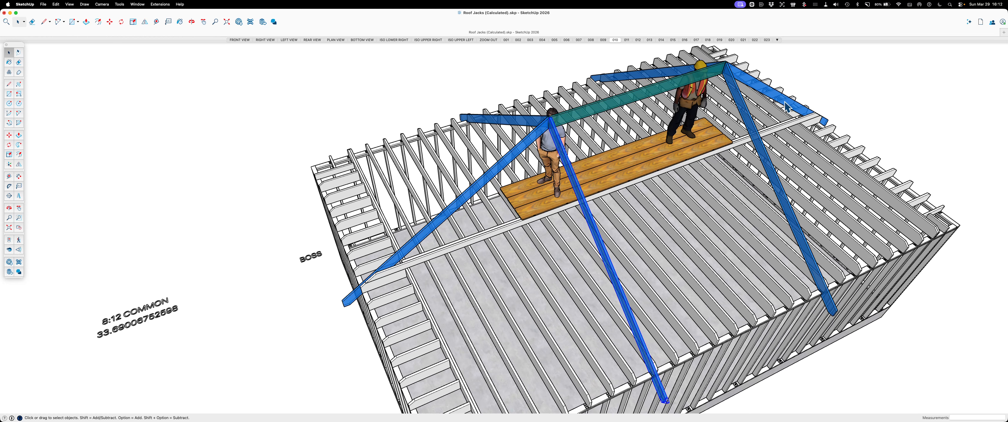
pyautogui.scroll(-2, 446, 129)
pyautogui.scroll(-1, 446, 129)
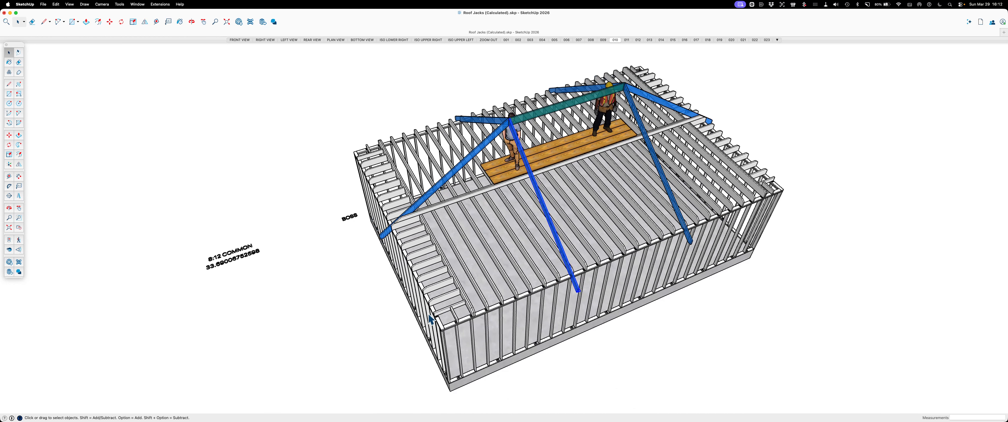
# Examine the selected common rafter's tail where it crosses the long wall's top plate beside the ceiling joists
pyautogui.scroll(2, 570, 261)
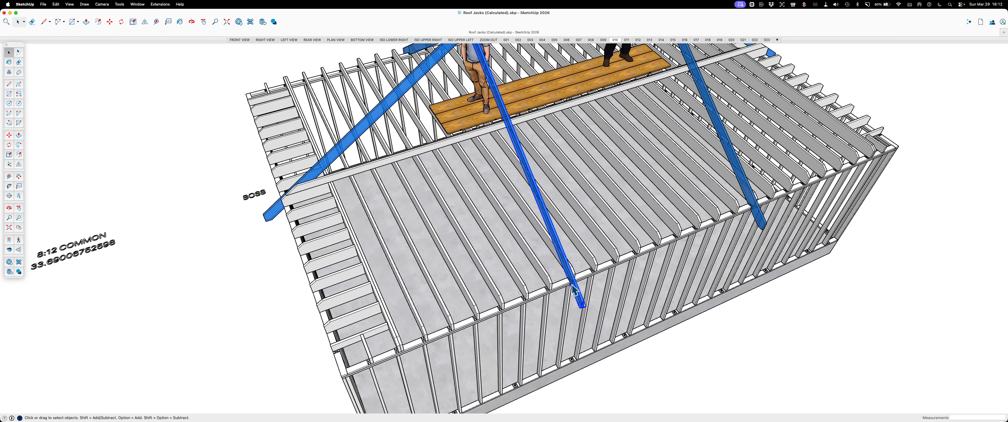
pyautogui.scroll(3, 574, 284)
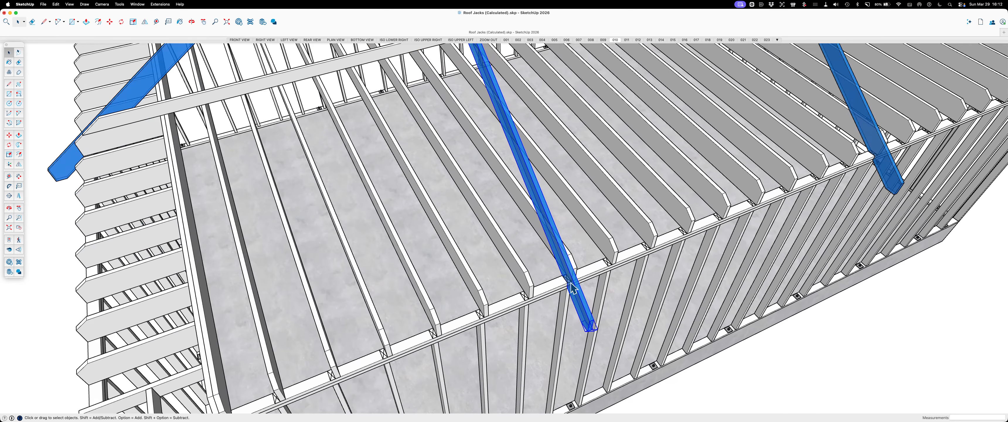
pyautogui.scroll(-8, 658, 292)
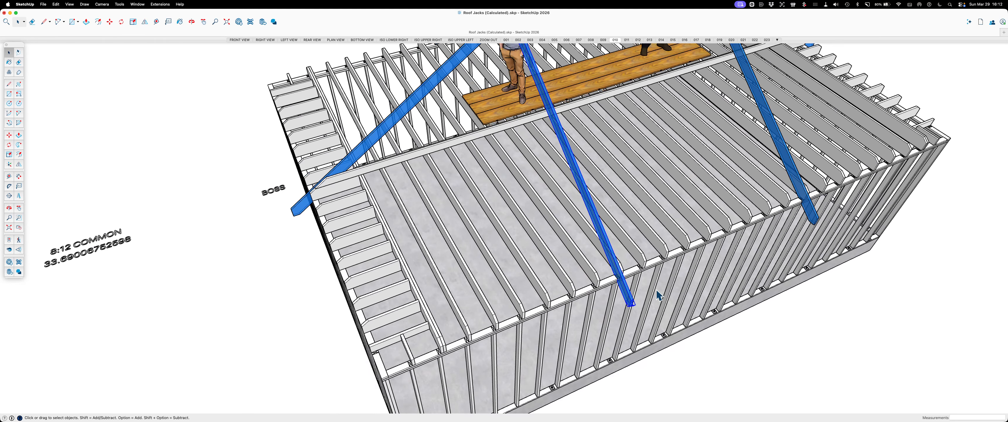
pyautogui.scroll(-2, 549, 260)
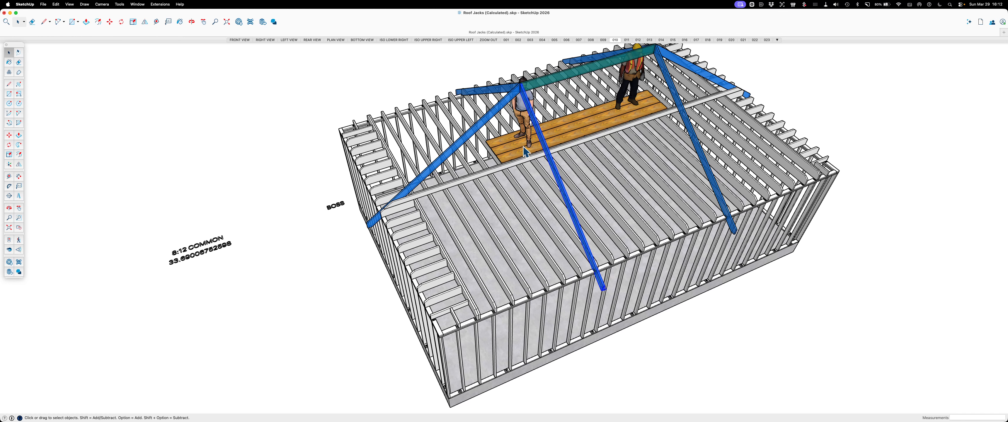
pyautogui.scroll(-3, 471, 228)
pyautogui.scroll(3, 545, 138)
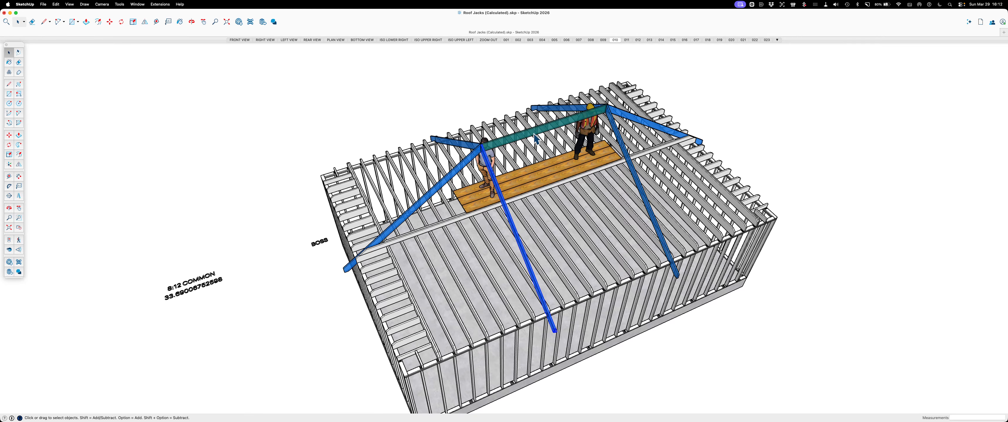
# Open scene 011 to examine the end common rafter's heel beside the ceiling joist and its run up to the ridge
pyautogui.click(627, 40)
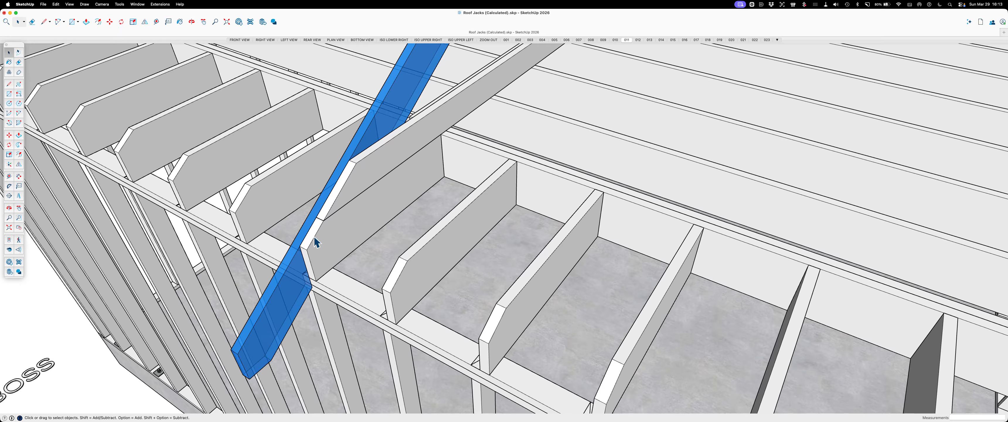
pyautogui.scroll(-5, 307, 266)
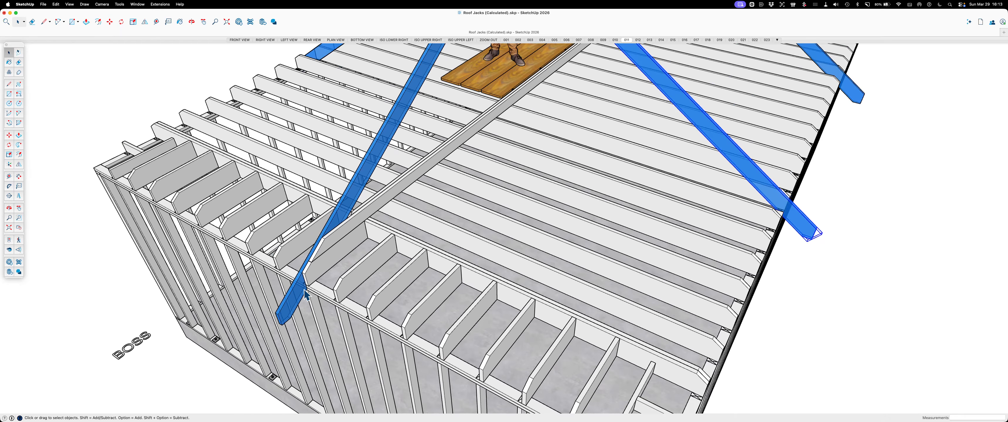
pyautogui.scroll(-4, 318, 237)
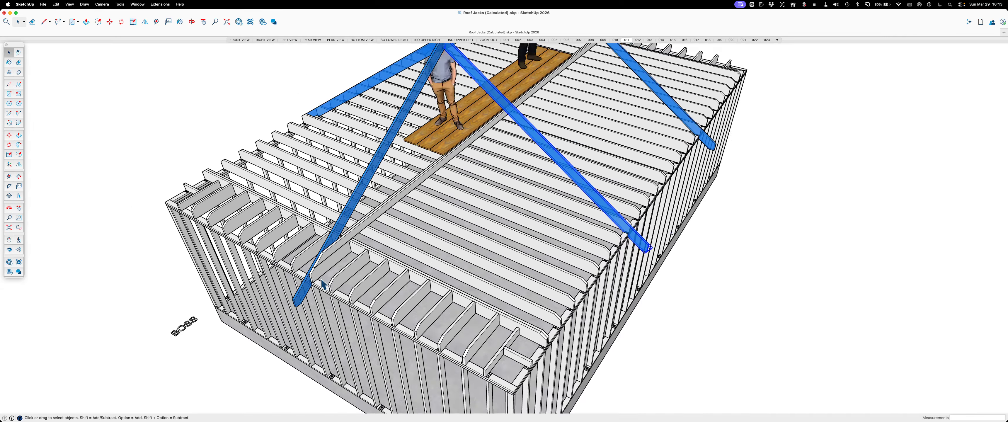
pyautogui.moveTo(409, 209); pyautogui.dragTo(224, 274, button='middle')
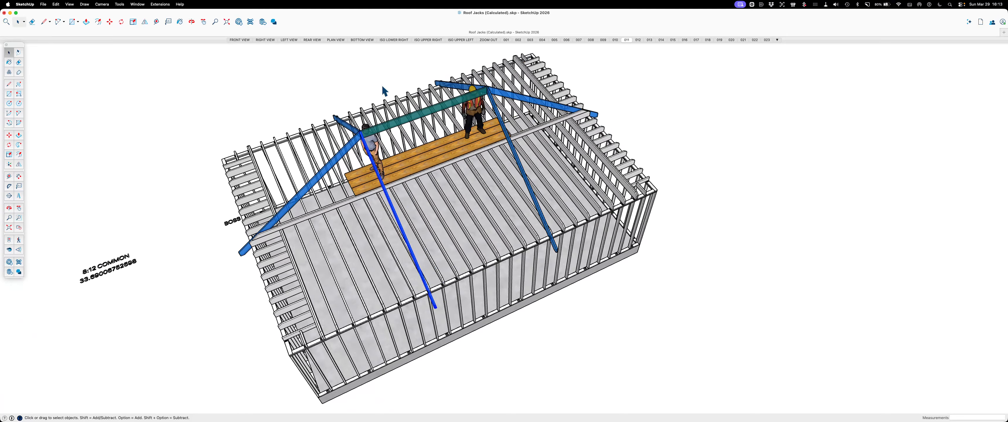
pyautogui.scroll(2, 383, 88)
pyautogui.scroll(2, 413, 72)
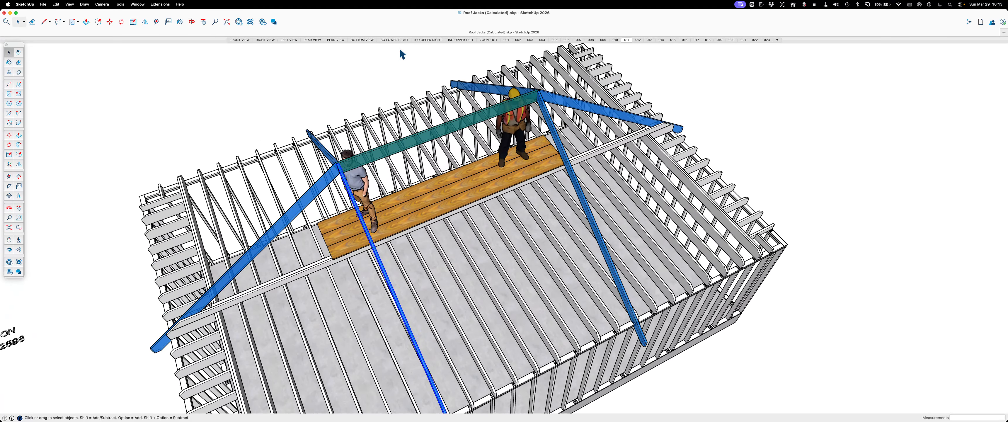
# Open scene 012 and examine the full set of common rafters along both sides of the ridge board from above
pyautogui.click(640, 40)
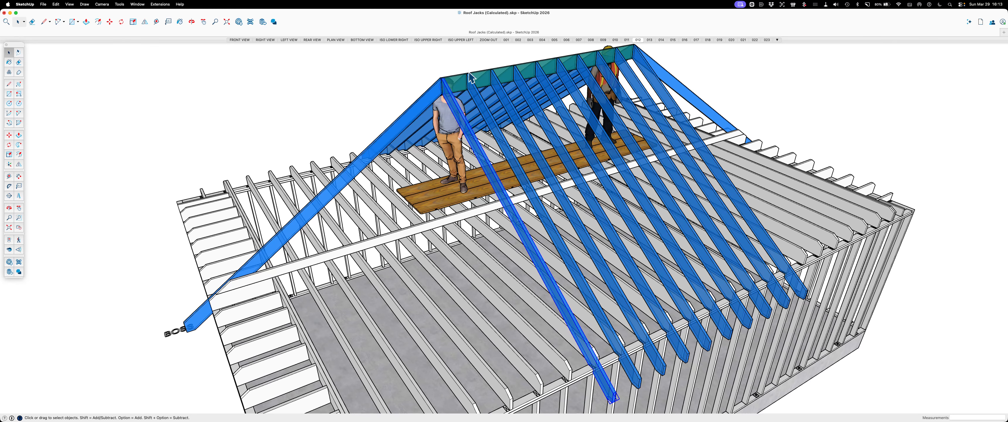
pyautogui.moveTo(542, 75); pyautogui.dragTo(524, 166, button='middle')
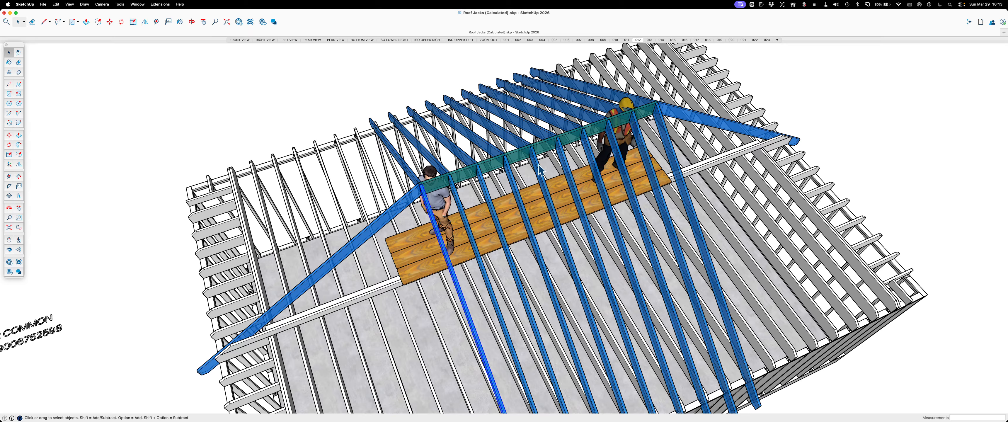
pyautogui.scroll(-2, 509, 158)
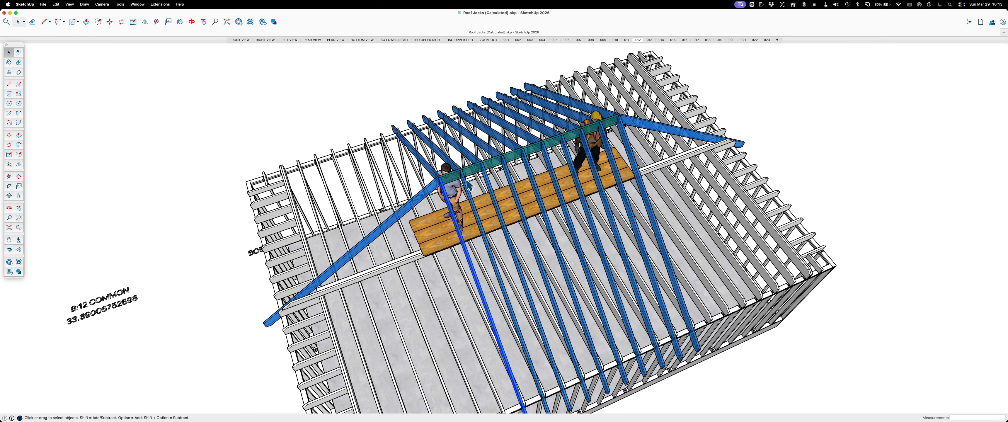
pyautogui.scroll(-2, 467, 182)
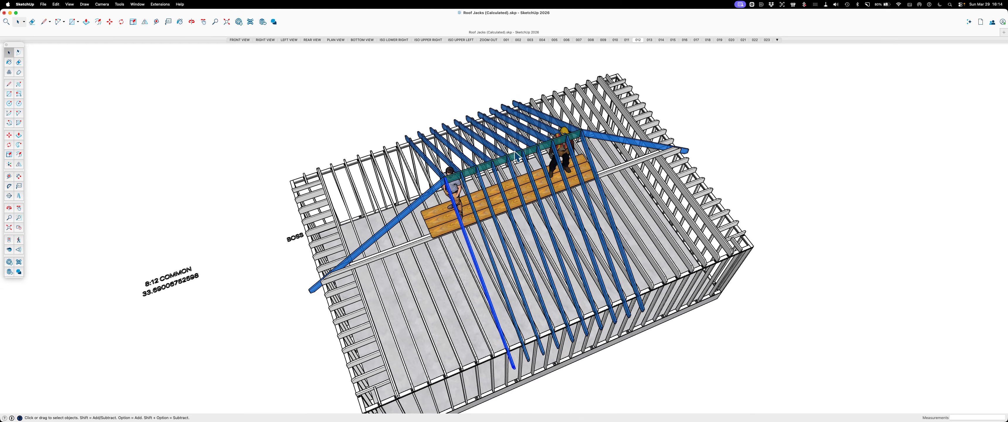
# Open scene 013 and select the far-side common rafter at the near ridge end to inspect the joint from several angles
pyautogui.click(649, 40)
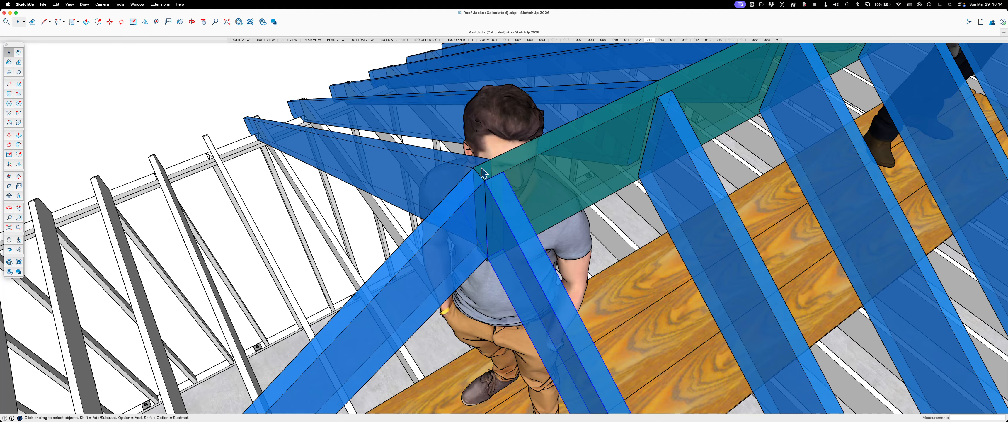
pyautogui.scroll(2, 495, 170)
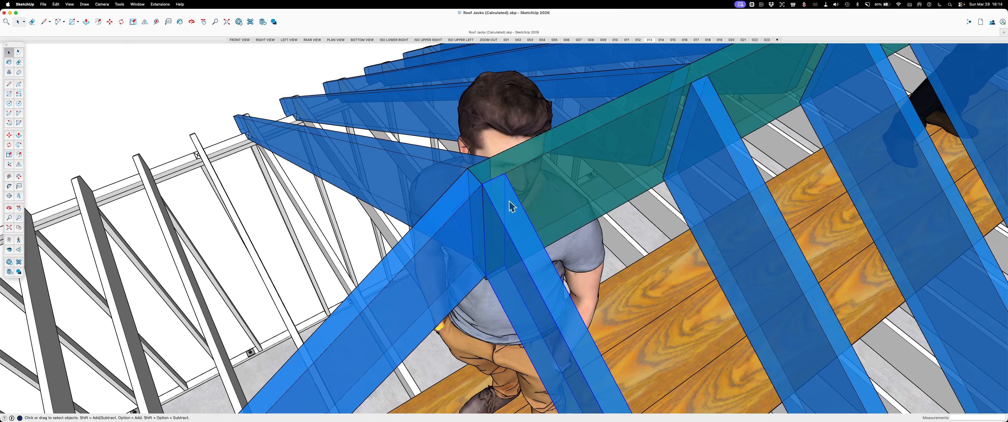
pyautogui.click(438, 157)
pyautogui.scroll(-6, 396, 207)
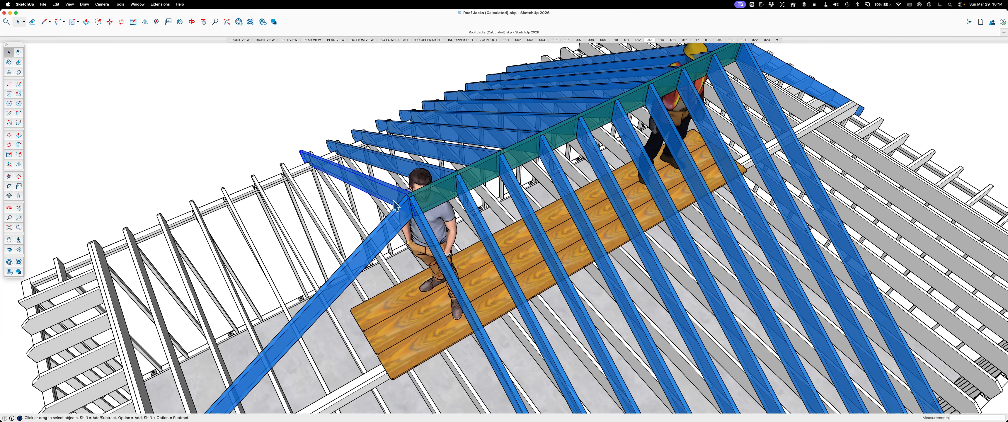
pyautogui.moveTo(473, 193); pyautogui.dragTo(634, 202, button='middle')
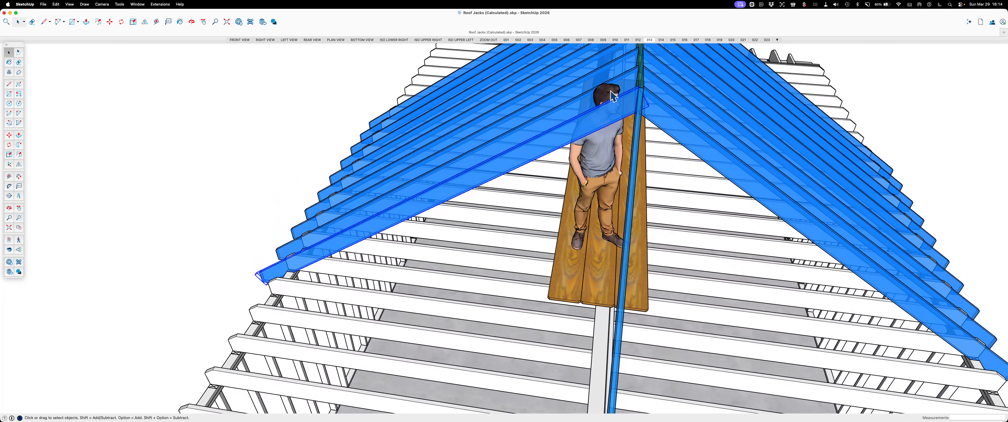
pyautogui.moveTo(613, 154); pyautogui.dragTo(494, 181)
pyautogui.press('space')
pyautogui.moveTo(529, 161); pyautogui.dragTo(495, 190, button='middle')
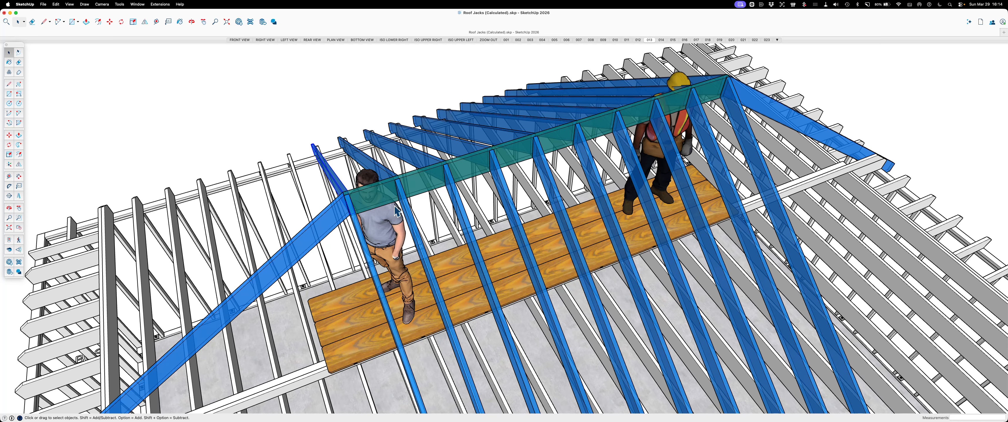
# Open scene 014 and examine how the two red hip rafters fit between the common rafters at the ridge end
pyautogui.click(662, 40)
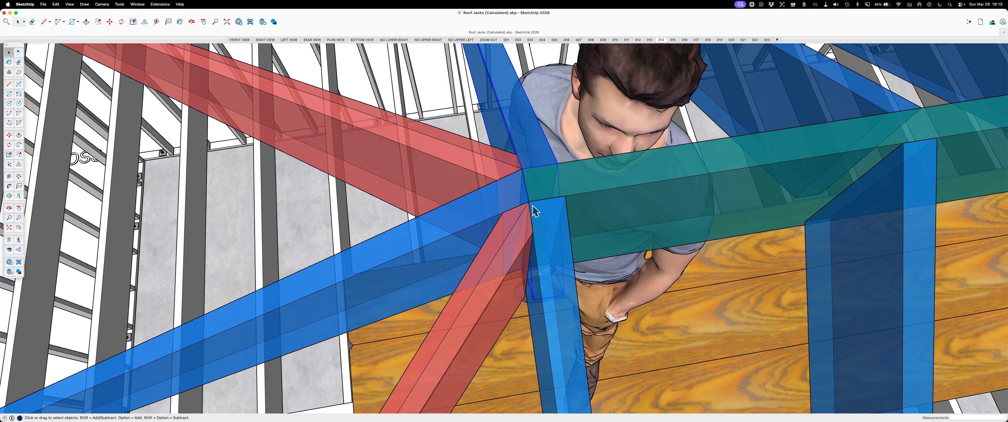
pyautogui.scroll(-3, 536, 210)
pyautogui.scroll(-3, 545, 197)
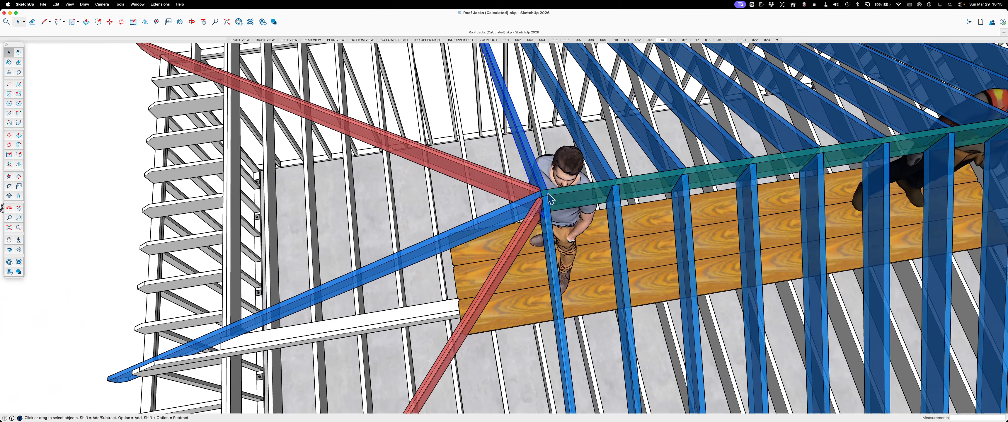
pyautogui.scroll(6, 548, 196)
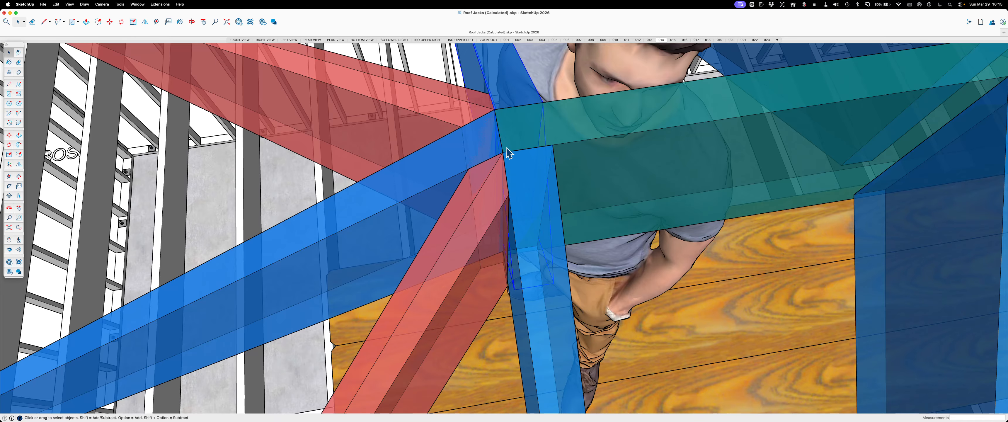
pyautogui.scroll(-10, 513, 198)
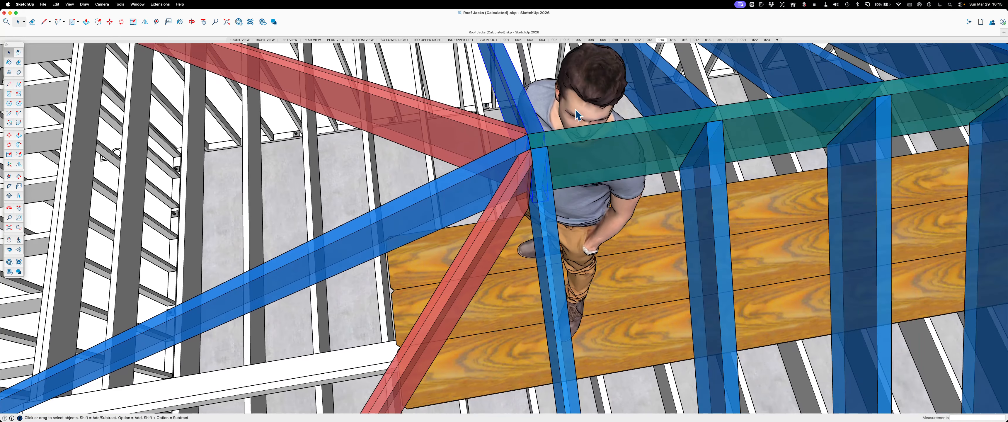
# Follow the near red hip rafter from the ridge board down to the wall corner and its neighbouring ceiling joists
pyautogui.scroll(-5, 587, 94)
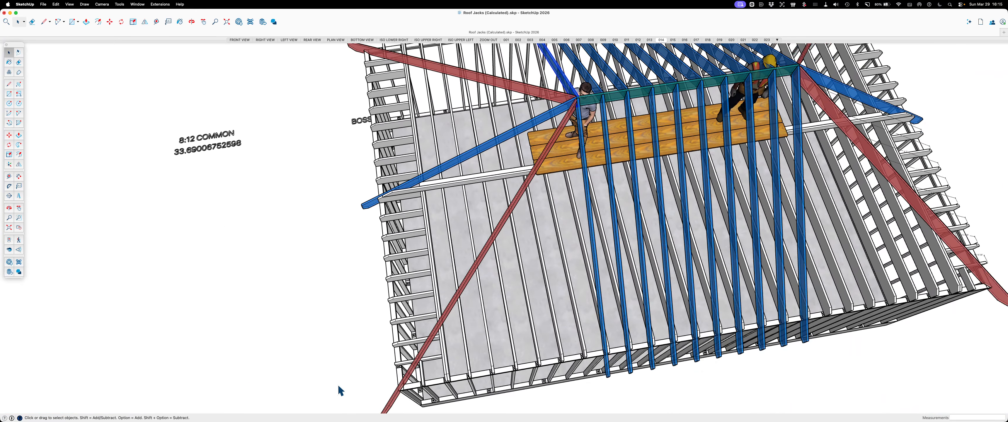
pyautogui.scroll(10, 391, 395)
pyautogui.scroll(3, 410, 393)
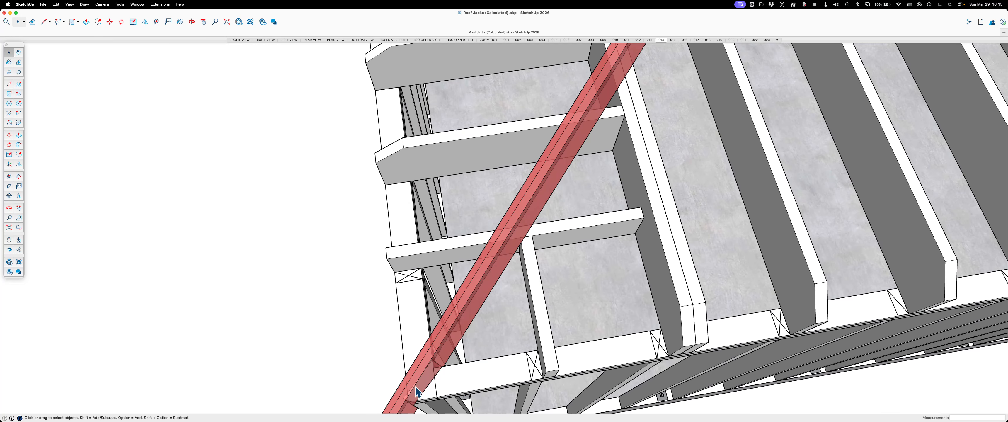
pyautogui.scroll(-2, 418, 392)
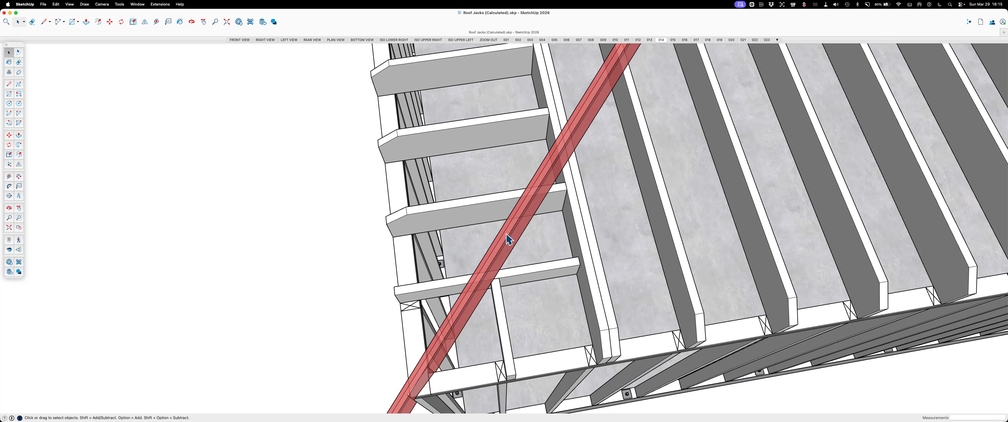
pyautogui.scroll(-3, 471, 300)
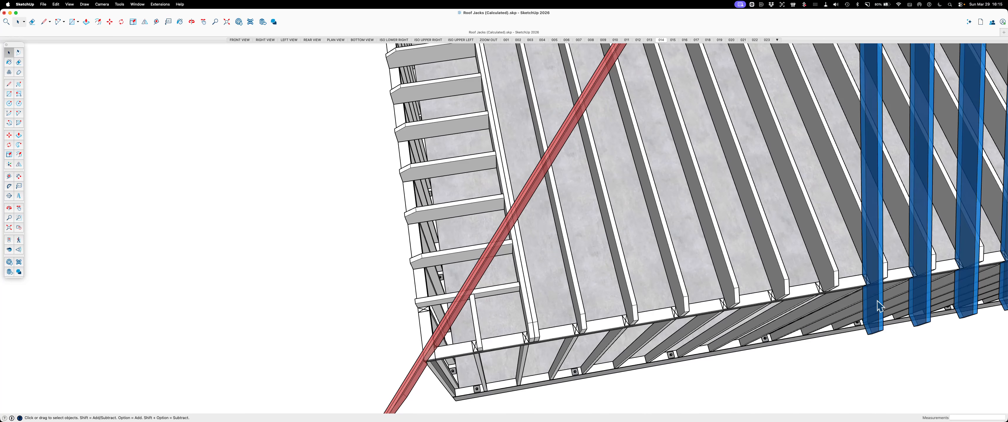
# Examine the near hip rafter's seat on the wall corner and the open span between it and the first common rafter
pyautogui.scroll(2, 878, 306)
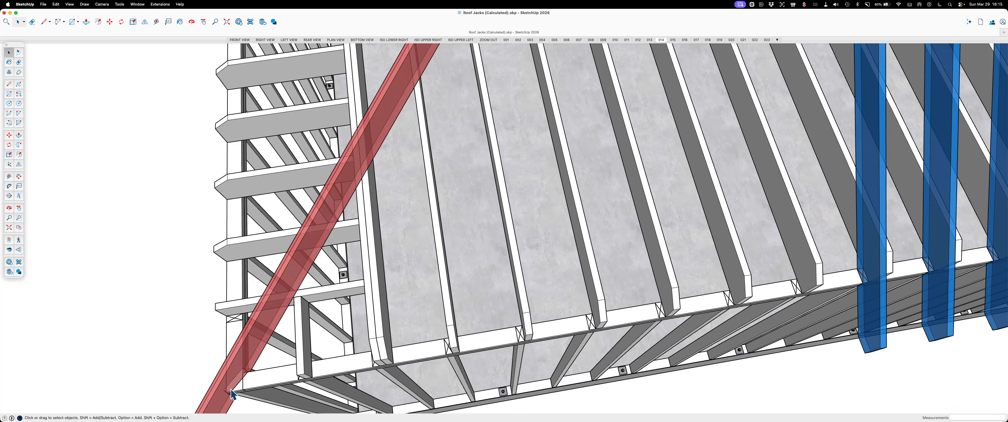
pyautogui.scroll(-2, 505, 398)
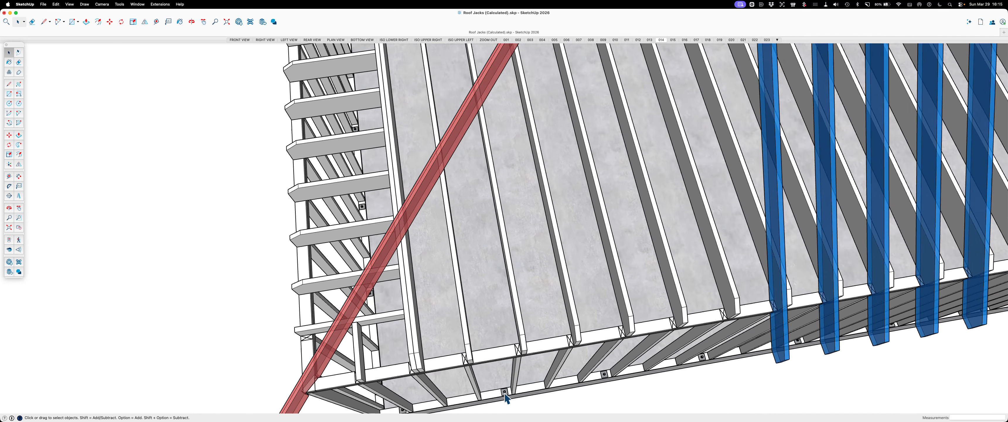
pyautogui.scroll(-2, 505, 398)
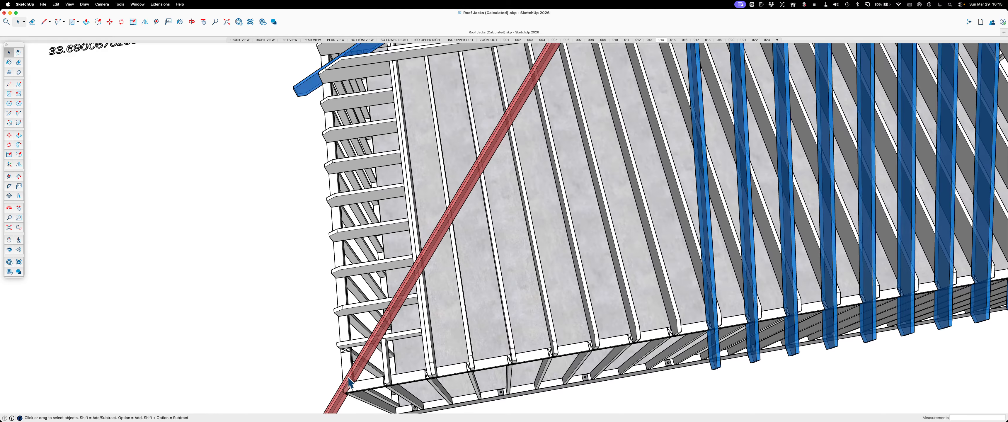
pyautogui.scroll(3, 349, 388)
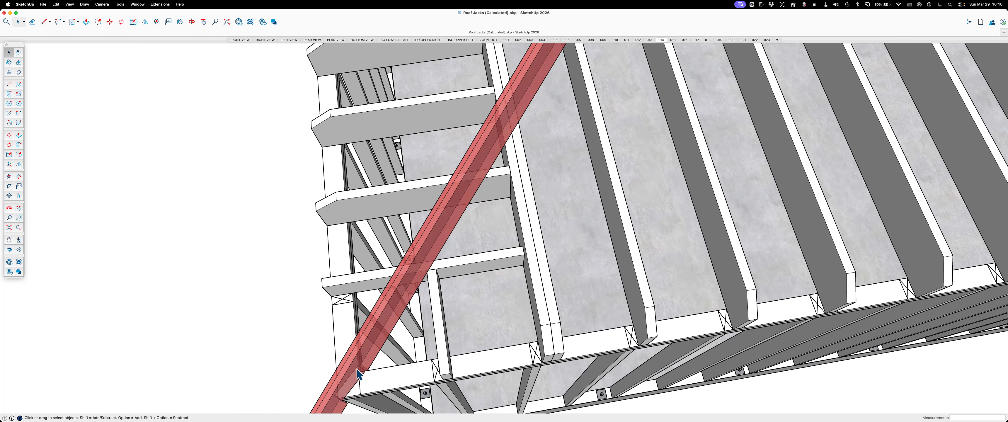
pyautogui.scroll(-10, 355, 364)
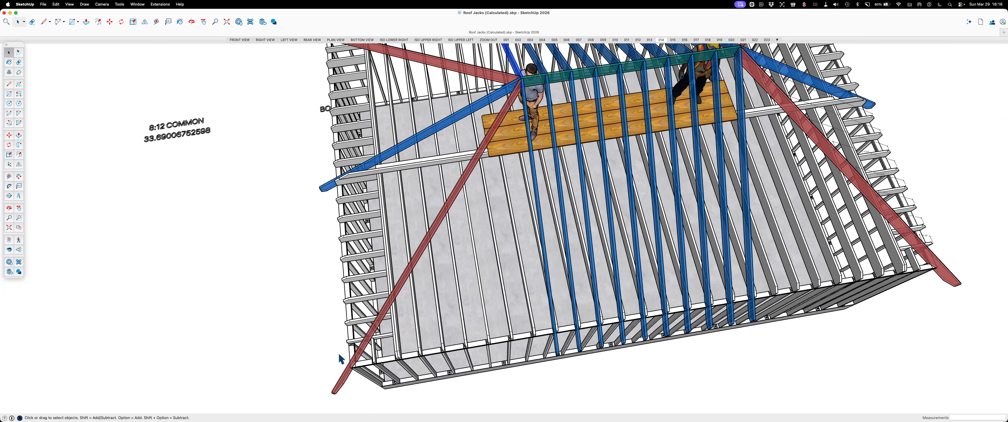
pyautogui.scroll(4, 356, 362)
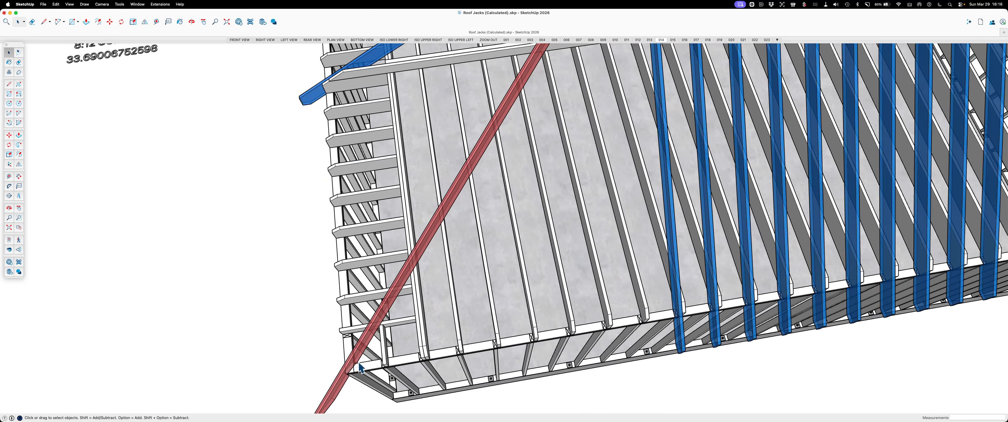
pyautogui.scroll(-2, 511, 346)
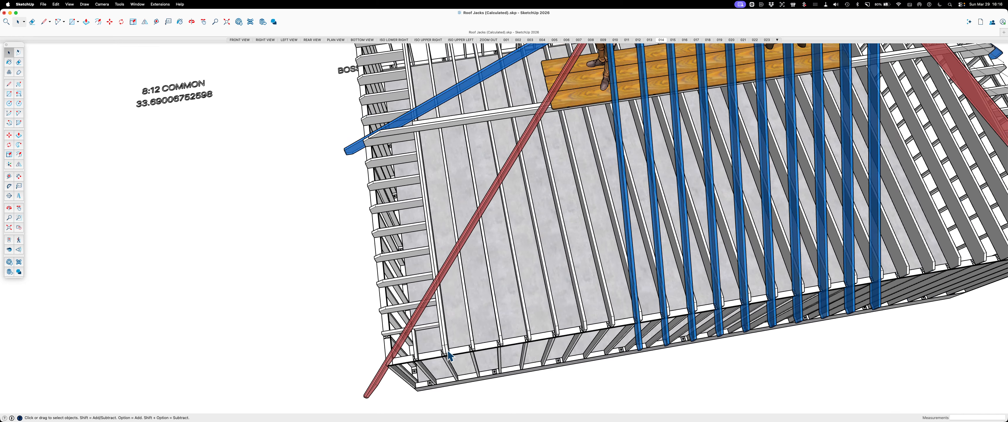
# Examine the near hip rafter's full run past the work platform in relation to the whole roof frame
pyautogui.scroll(-3, 422, 382)
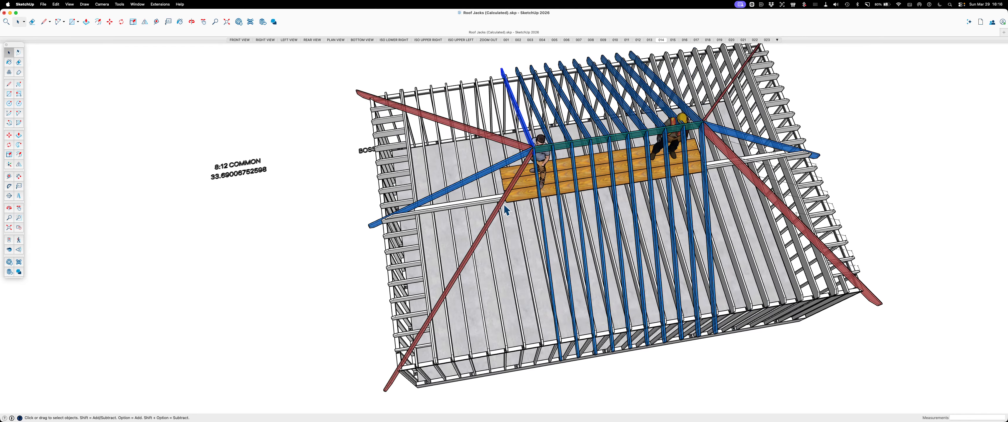
pyautogui.scroll(4, 504, 206)
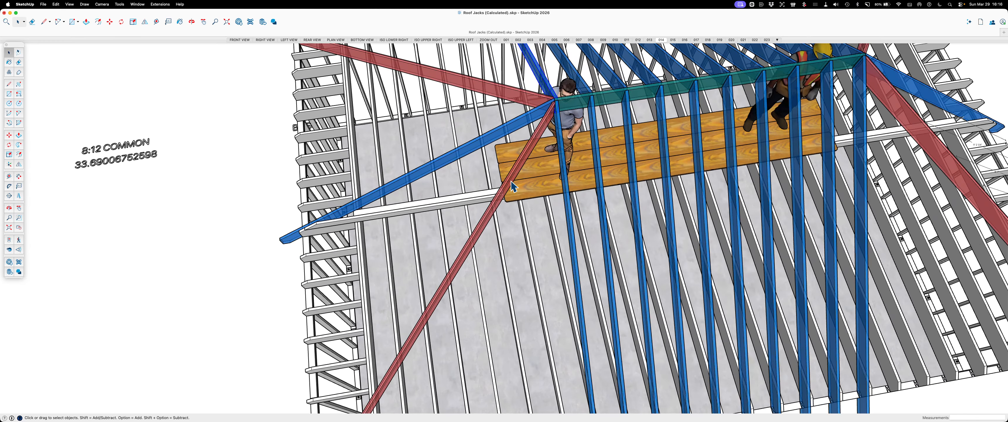
pyautogui.scroll(-3, 515, 188)
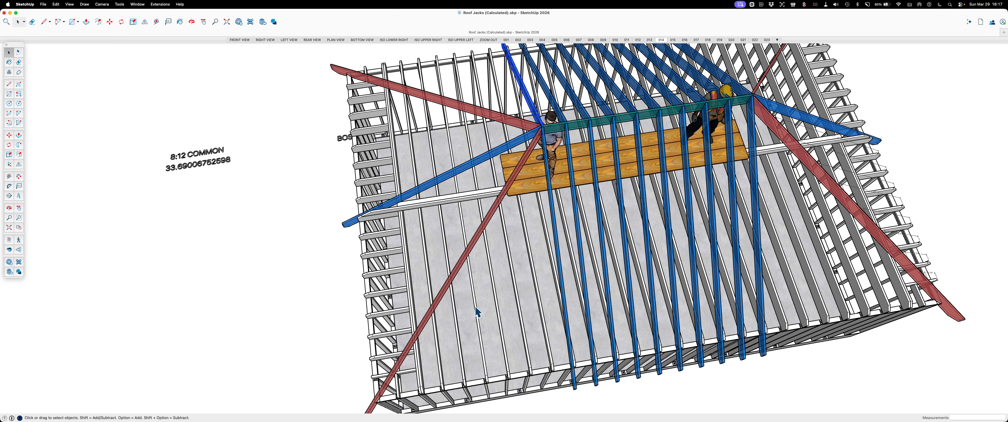
pyautogui.scroll(-2, 515, 311)
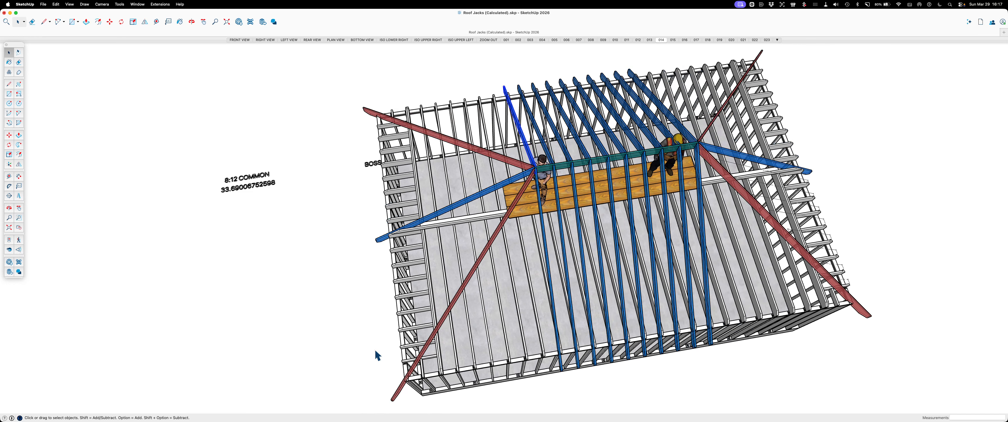
pyautogui.scroll(2, 519, 290)
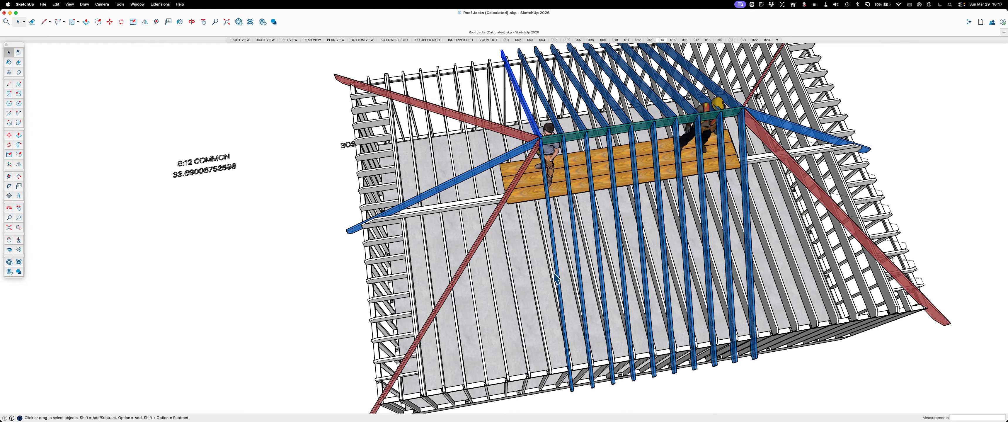
pyautogui.scroll(-2, 492, 278)
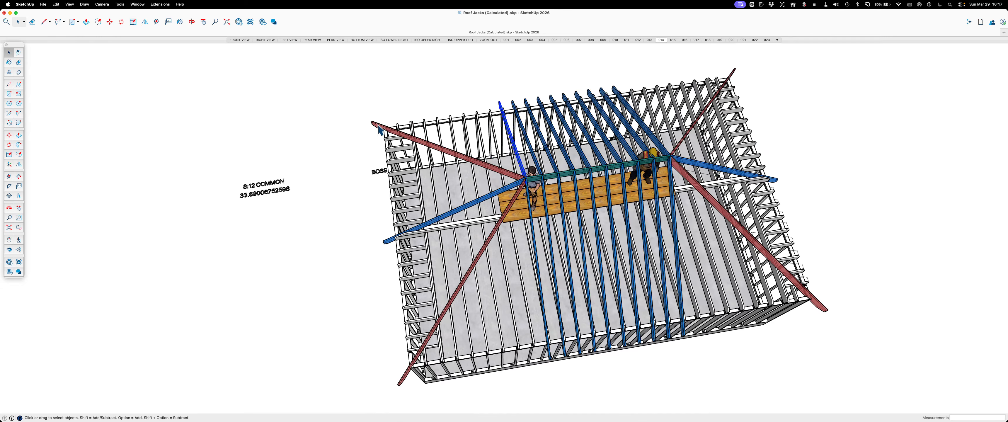
# Turn the model to face its long wall and compare the four hip rafters running from the ridge ends to the corners
pyautogui.moveTo(787, 324); pyautogui.dragTo(724, 329, button='middle')
pyautogui.scroll(5, 503, 350)
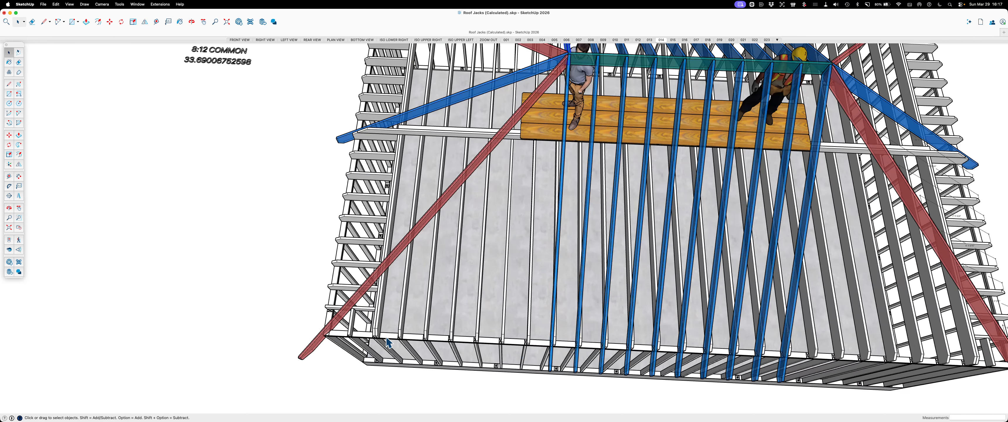
pyautogui.scroll(-5, 379, 322)
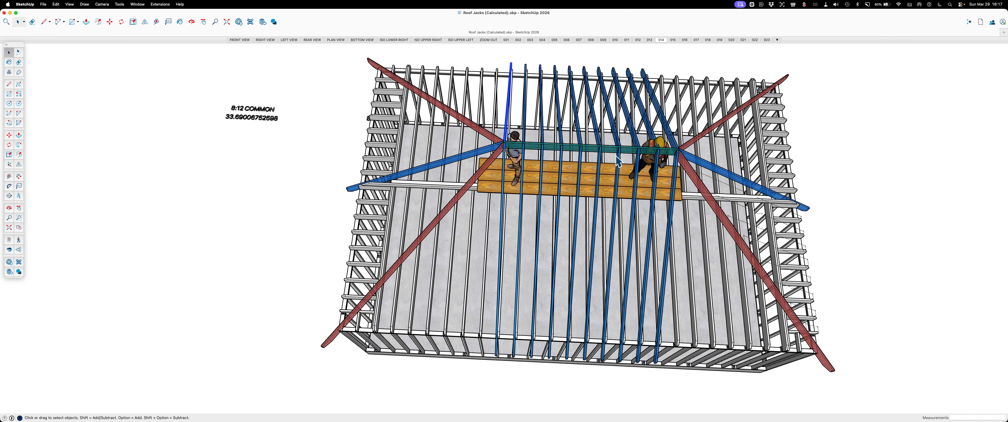
pyautogui.scroll(2, 610, 158)
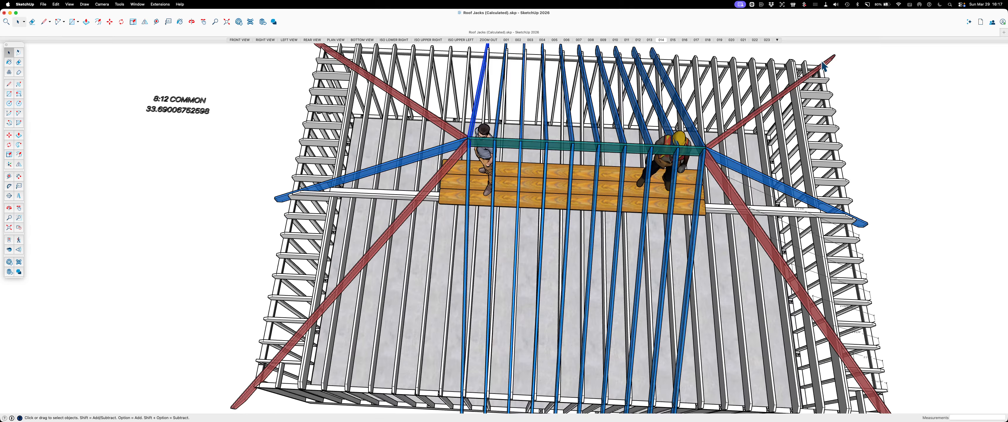
pyautogui.scroll(-2, 491, 290)
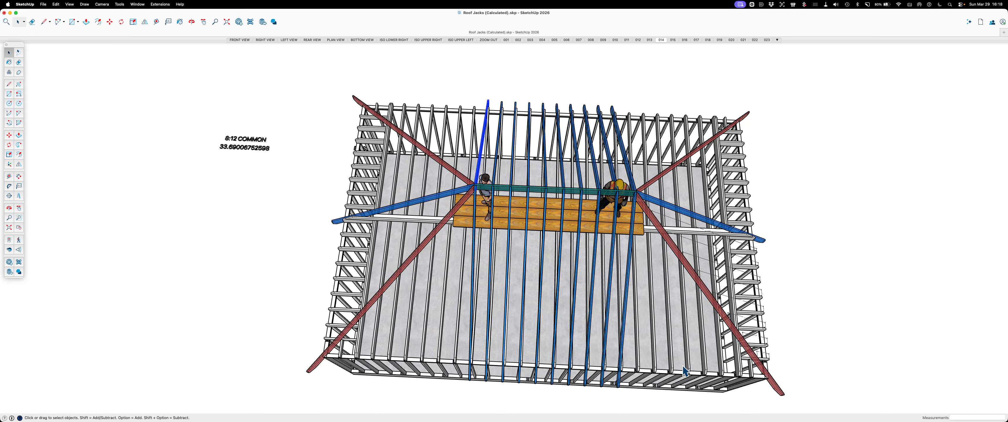
pyautogui.scroll(5, 391, 311)
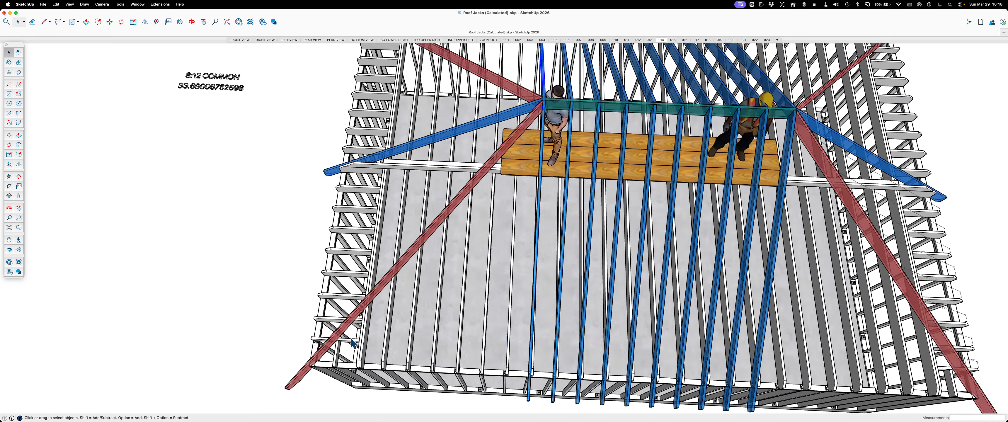
pyautogui.scroll(-3, 401, 361)
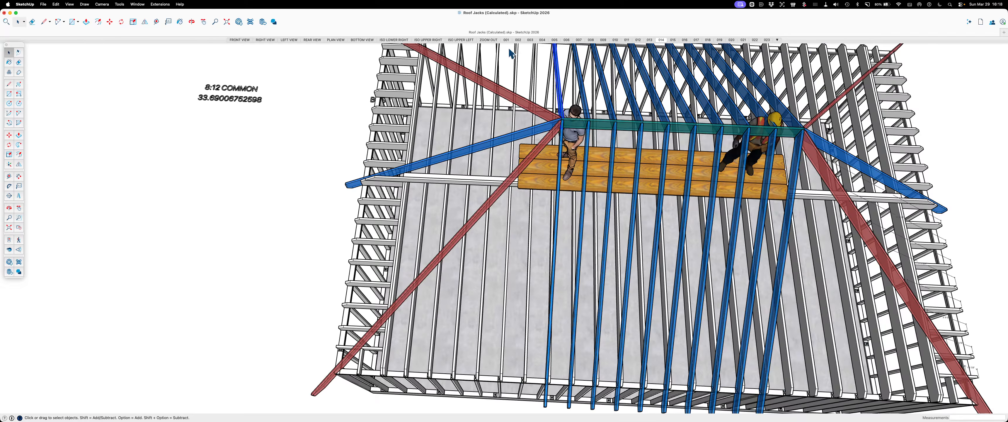
# Open scene 015 to view the hip rafter layout without the platform, and scene 016 to view the installed jack rafters
pyautogui.click(673, 40)
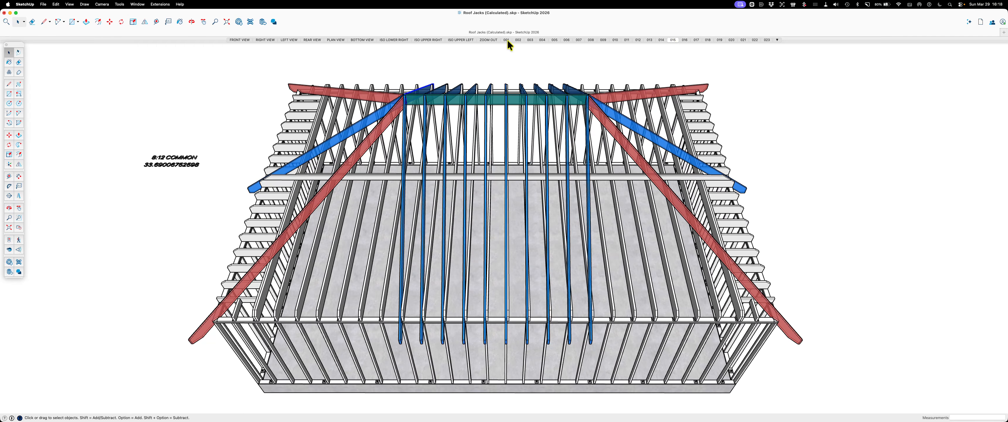
pyautogui.click(685, 40)
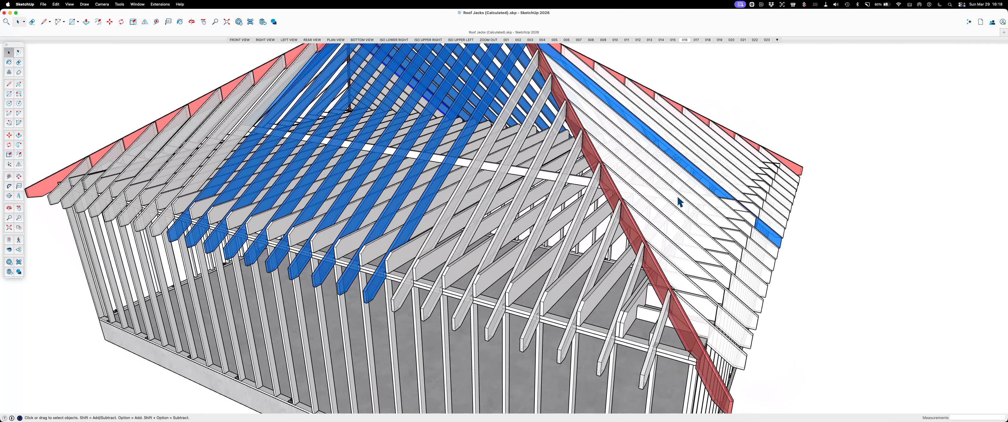
# Open scene 017 and examine the purlins and diagonal braces supporting the rafters from the hip end
pyautogui.click(694, 41)
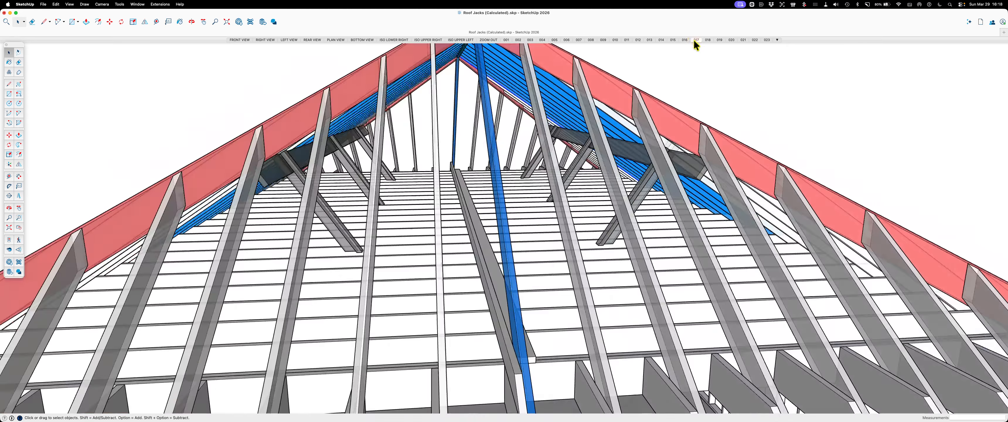
pyautogui.scroll(5, 287, 195)
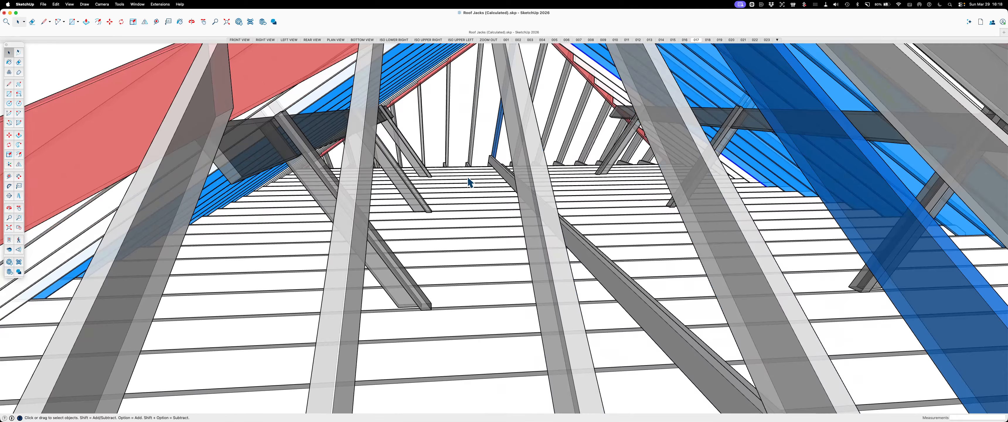
pyautogui.scroll(-5, 470, 182)
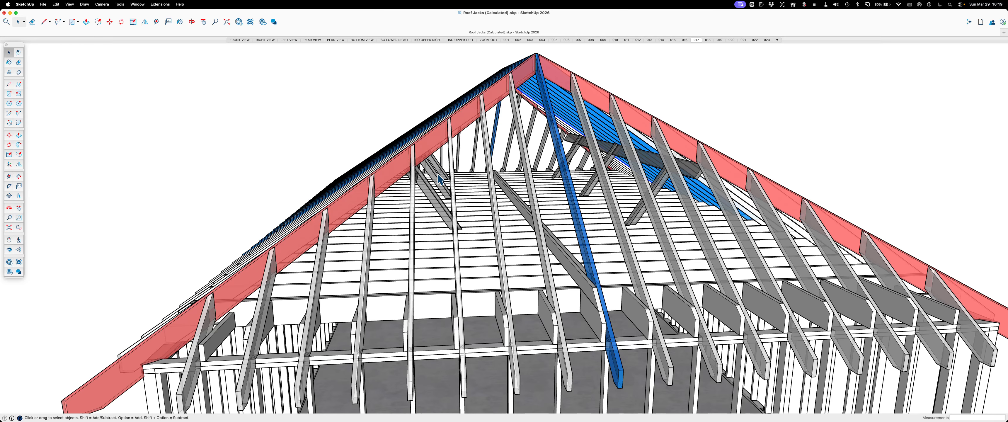
pyautogui.press('o')
pyautogui.moveTo(494, 222); pyautogui.dragTo(424, 215)
pyautogui.press('space')
pyautogui.scroll(6, 460, 213)
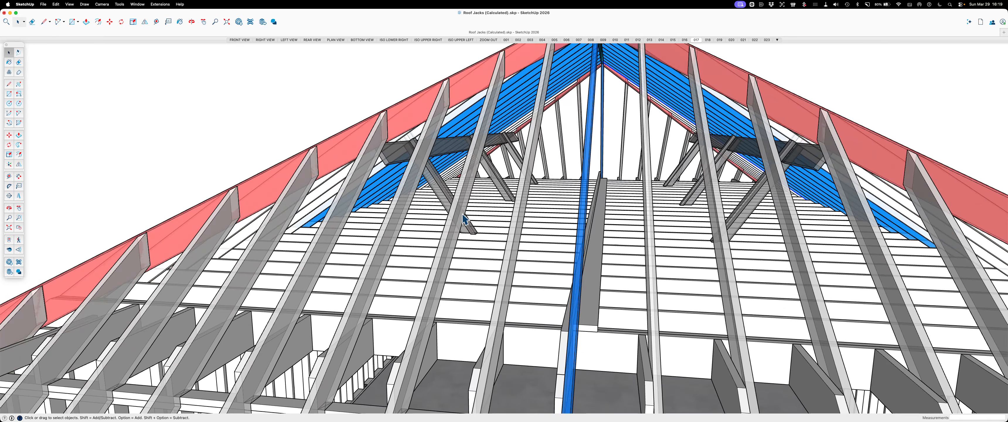
# Examine the end wall's jack rafters and ceiling joists, and the hip rafter at the corner, from inside and outside
pyautogui.moveTo(489, 230); pyautogui.dragTo(548, 186, button='middle')
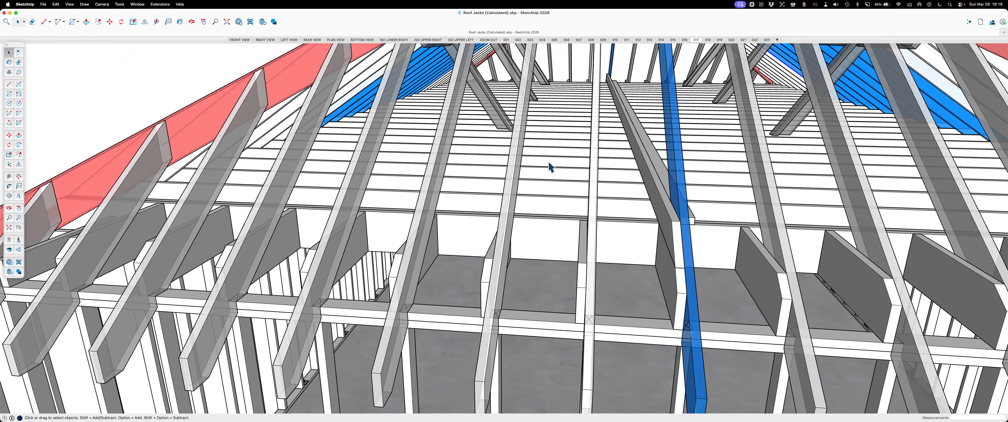
pyautogui.scroll(-6, 549, 166)
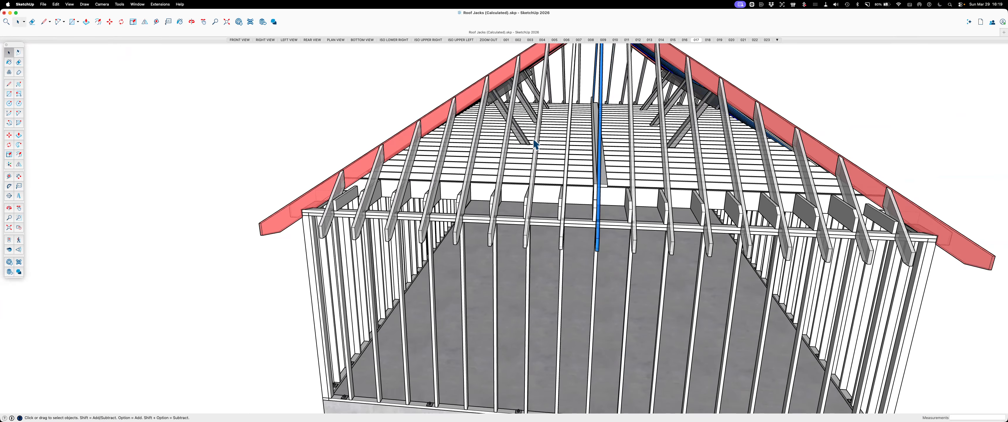
pyautogui.scroll(5, 535, 144)
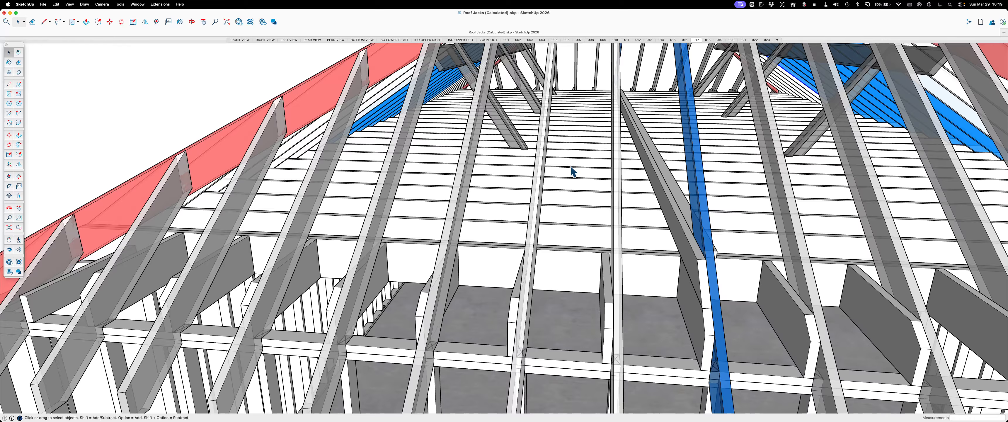
pyautogui.moveTo(502, 172); pyautogui.dragTo(496, 207, button='middle')
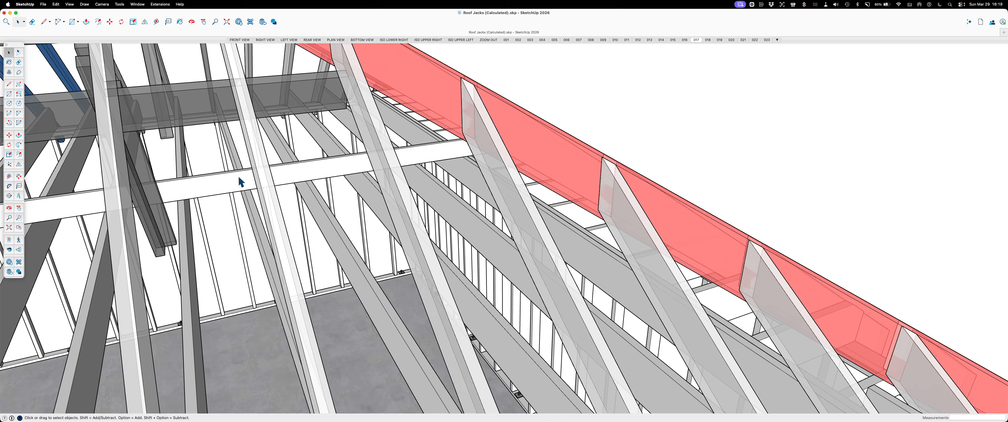
pyautogui.scroll(-5, 354, 179)
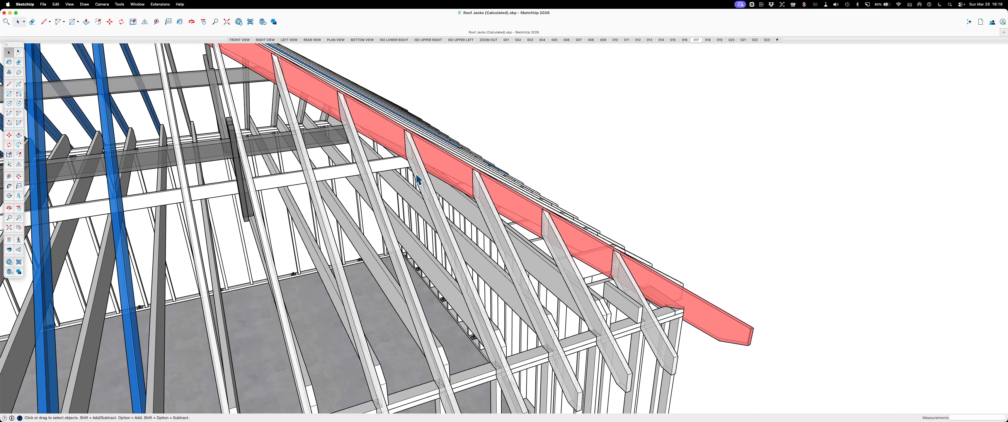
pyautogui.moveTo(418, 178); pyautogui.dragTo(303, 264, button='middle')
pyautogui.scroll(-3, 270, 300)
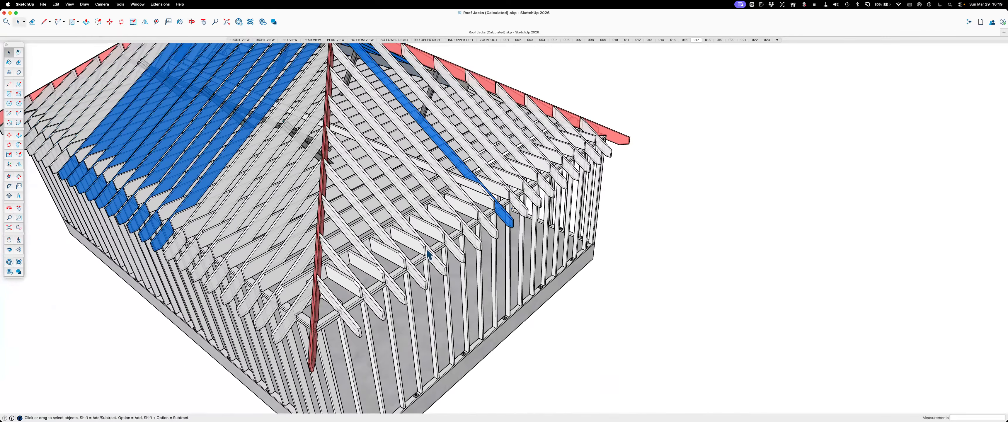
# Turn the model to the hip end and move inside the roof to examine the long-side purlin and braces below the common rafters
pyautogui.scroll(-5, 520, 226)
pyautogui.moveTo(583, 232); pyautogui.dragTo(393, 225, button='middle')
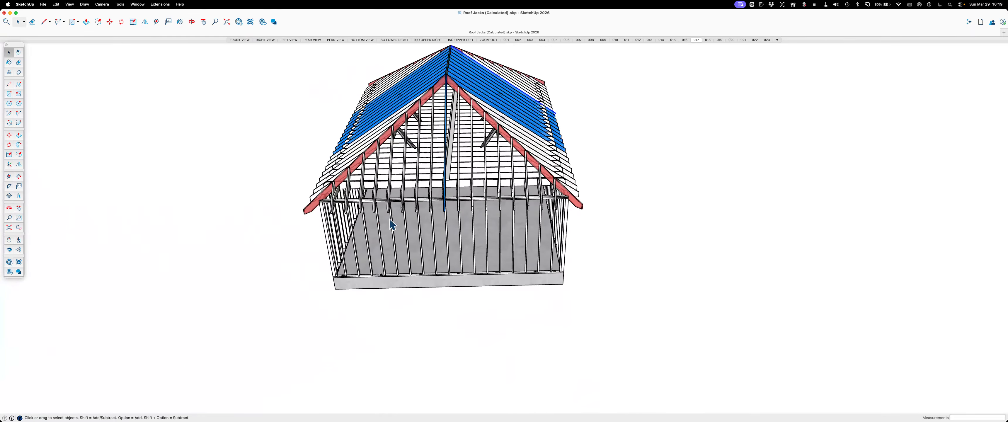
pyautogui.scroll(8, 456, 135)
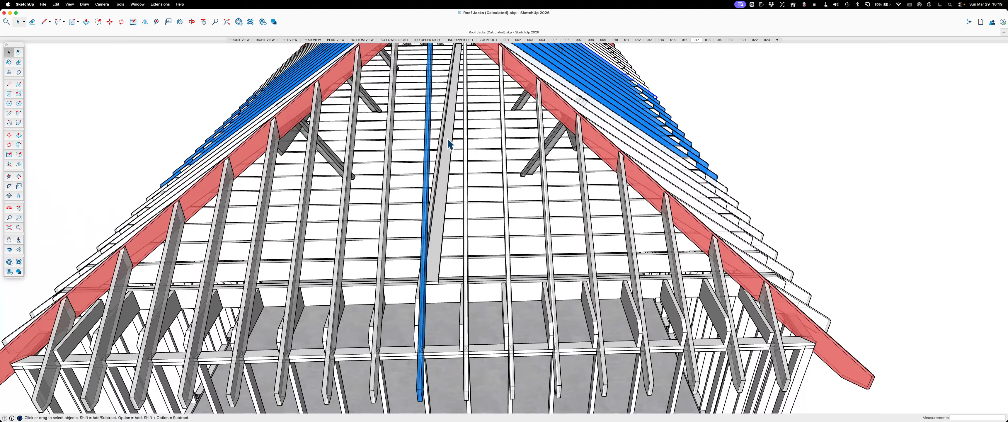
pyautogui.moveTo(449, 144); pyautogui.dragTo(211, 190, button='middle')
pyautogui.scroll(10, 391, 95)
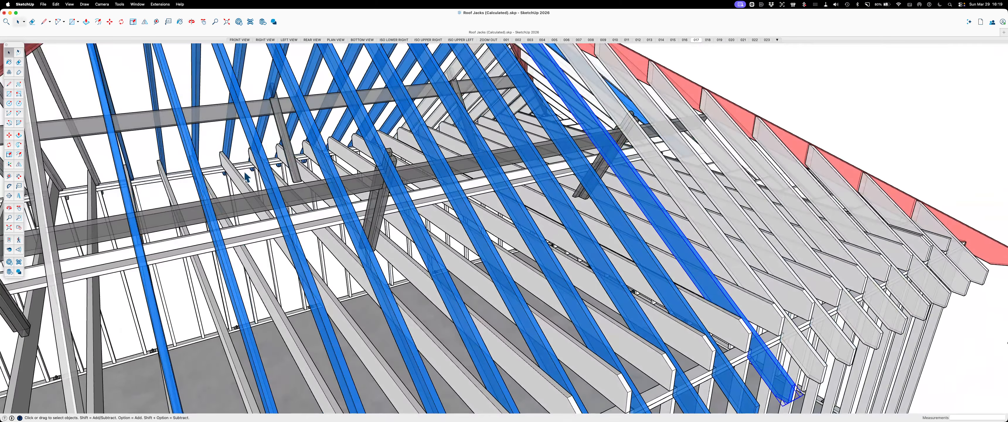
pyautogui.scroll(8, 281, 115)
pyautogui.scroll(6, 281, 115)
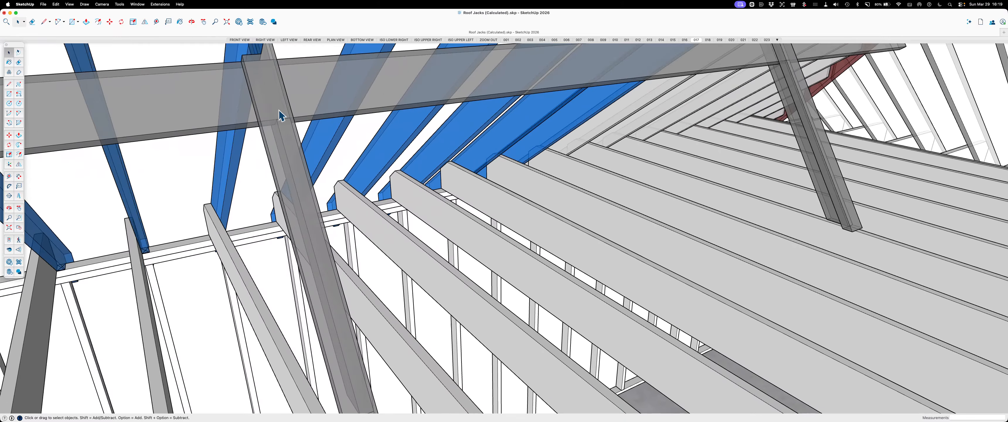
pyautogui.moveTo(311, 202); pyautogui.dragTo(162, 218, button='middle')
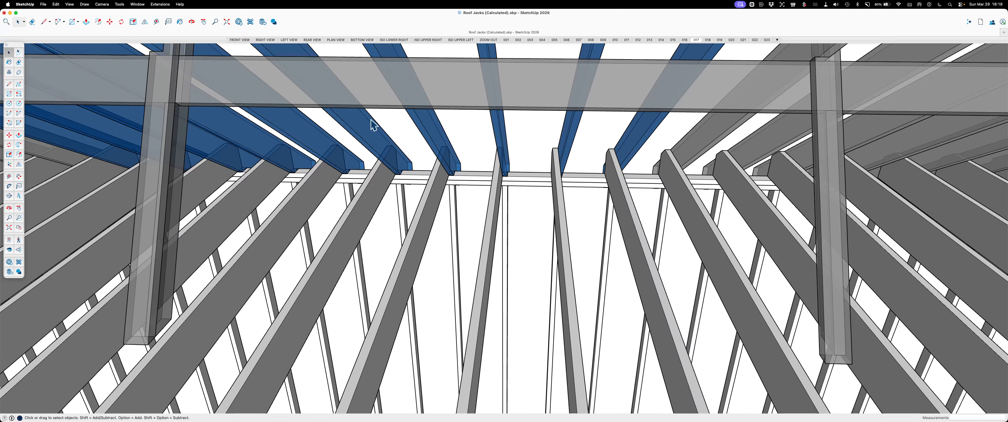
pyautogui.scroll(-5, 417, 195)
pyautogui.scroll(3, 148, 147)
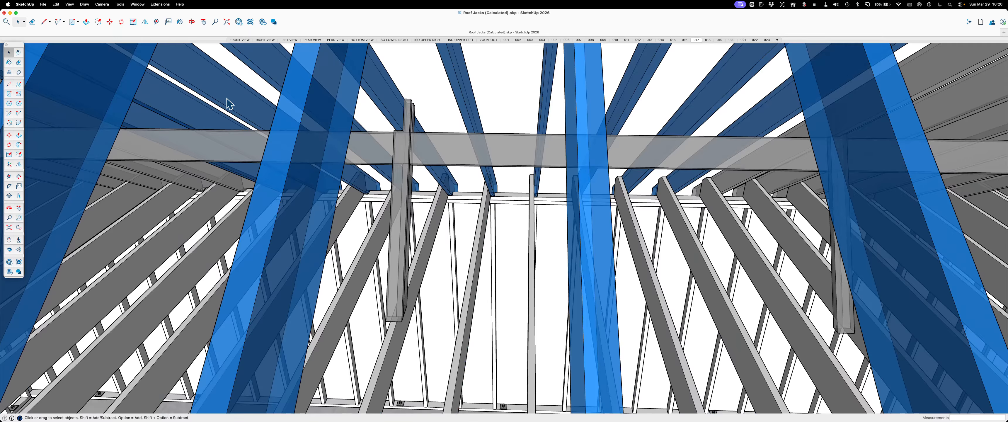
pyautogui.scroll(3, 508, 153)
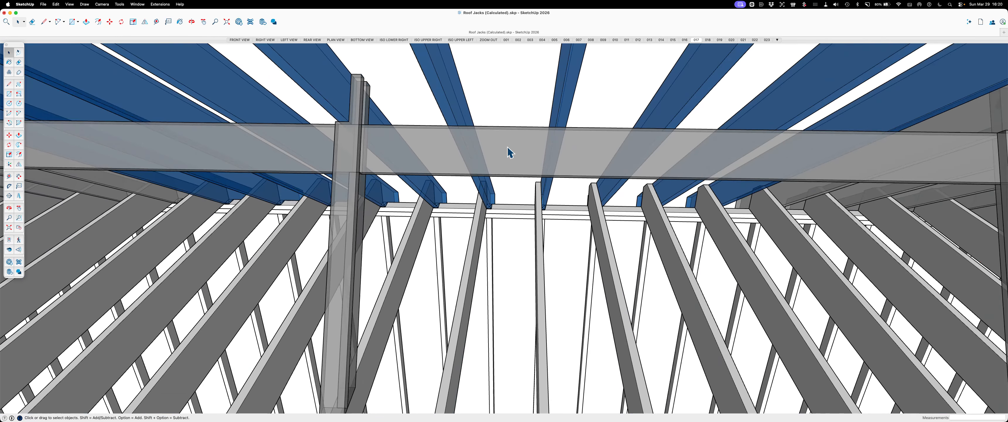
pyautogui.moveTo(508, 152); pyautogui.dragTo(441, 159, button='middle')
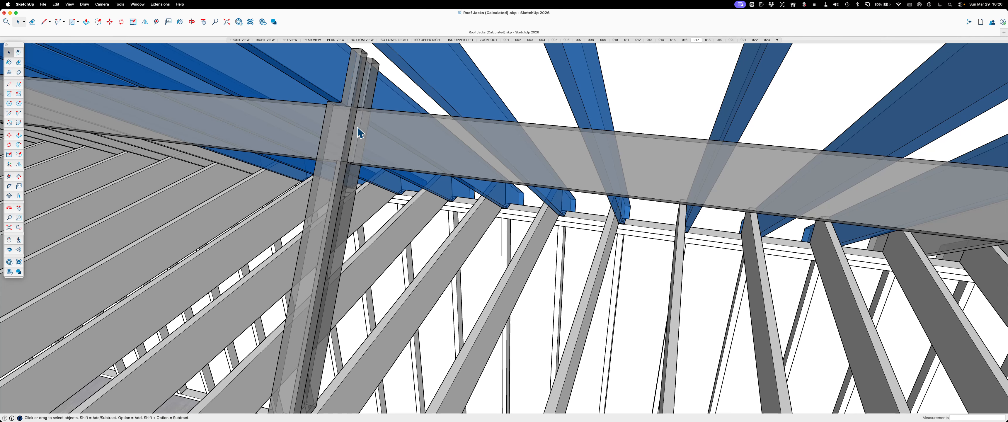
# Examine closely how the diagonal brace meets the purlin and rafter above and the ceiling joist below
pyautogui.scroll(-3, 341, 306)
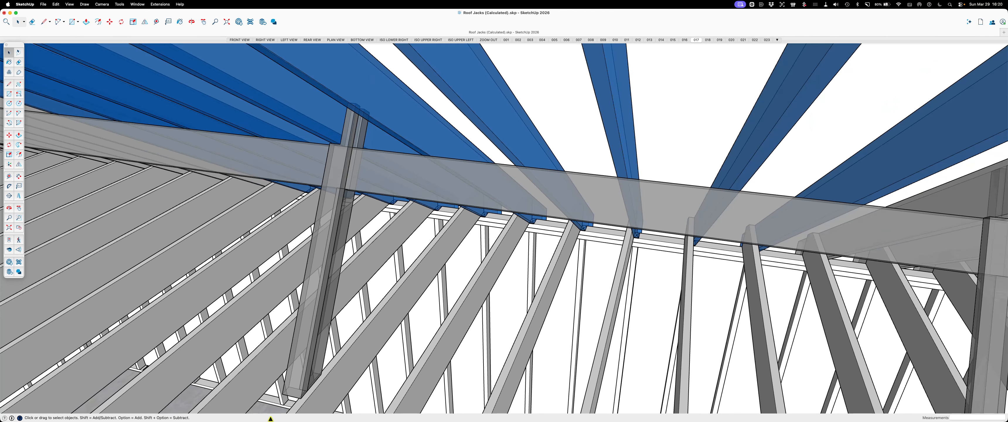
pyautogui.scroll(5, 278, 411)
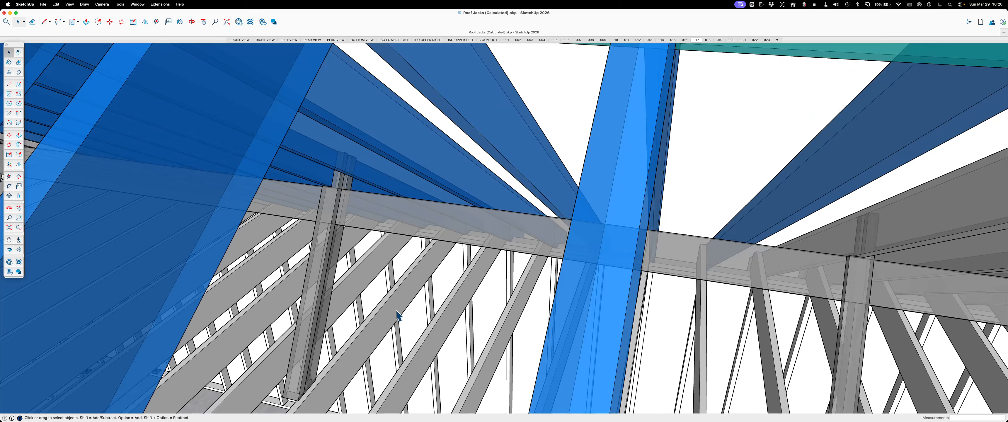
pyautogui.scroll(5, 350, 288)
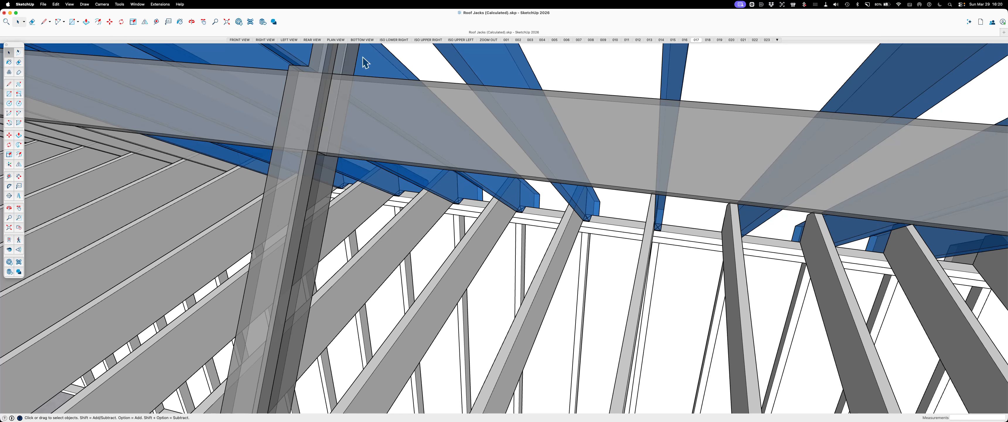
pyautogui.scroll(-2, 378, 155)
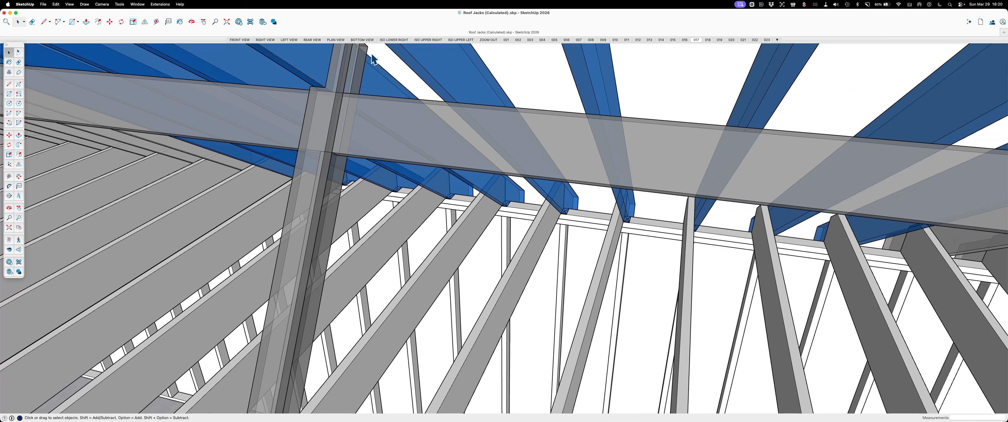
pyautogui.scroll(5, 341, 151)
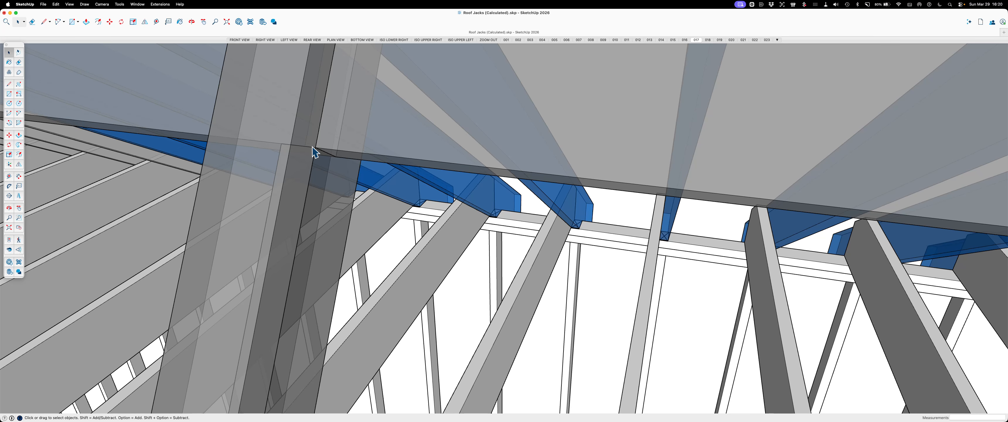
pyautogui.scroll(-2, 340, 138)
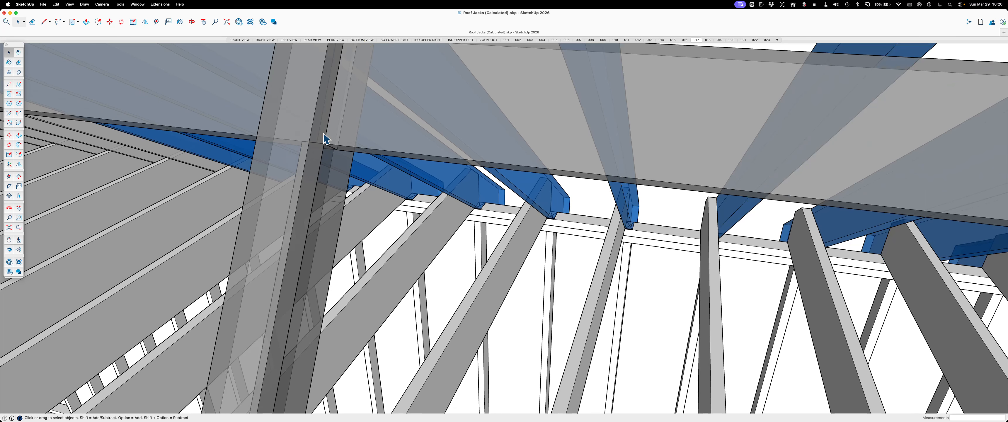
pyautogui.scroll(-5, 351, 126)
pyautogui.scroll(3, 364, 124)
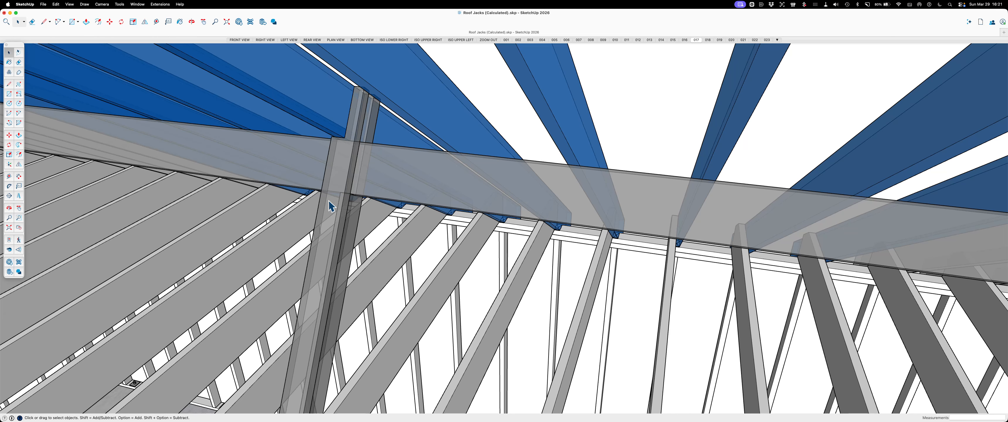
pyautogui.scroll(-2, 330, 206)
pyautogui.scroll(3, 334, 151)
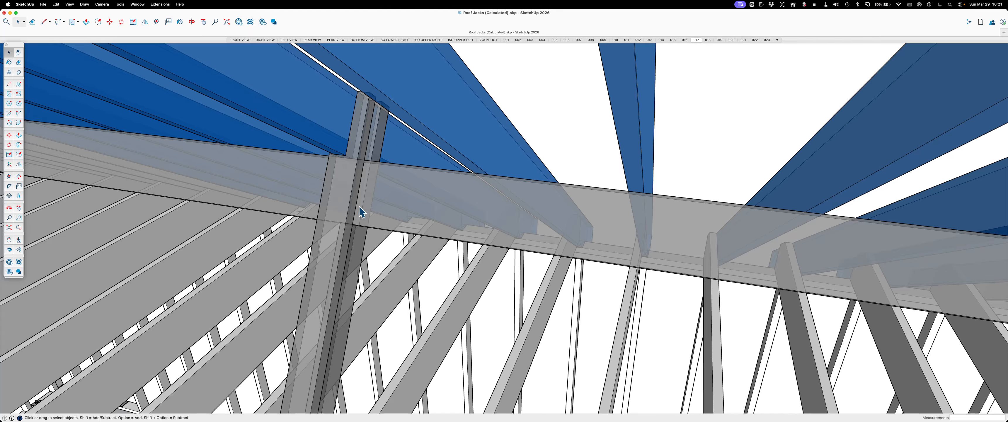
pyautogui.scroll(-1, 358, 214)
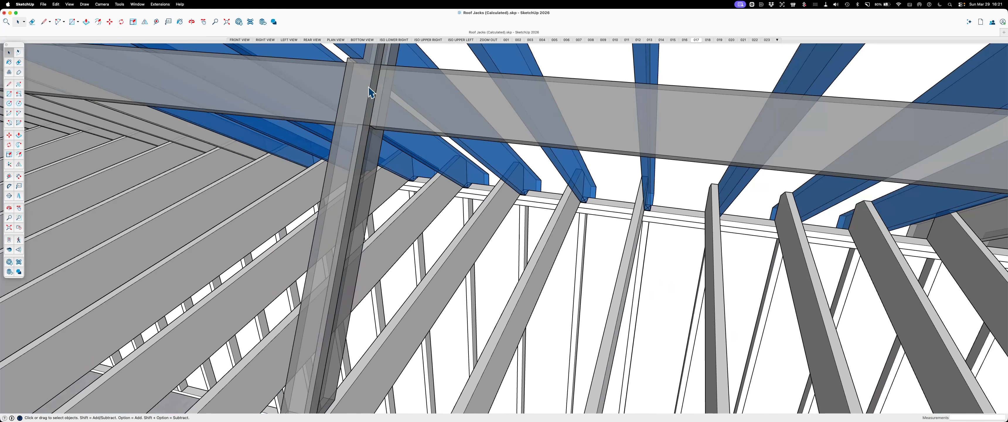
# Open scene 018 and examine the collar ties below the ridge through the jack rafters at the hip end
pyautogui.scroll(-2, 502, 117)
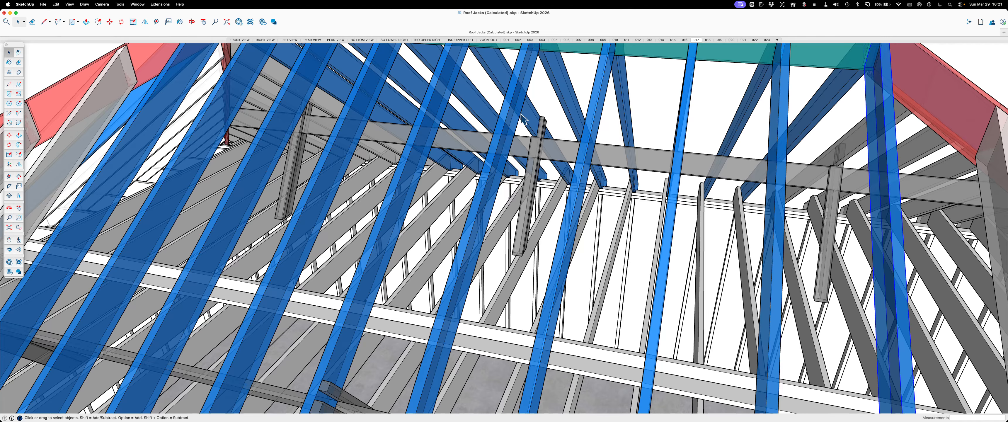
pyautogui.scroll(-8, 440, 150)
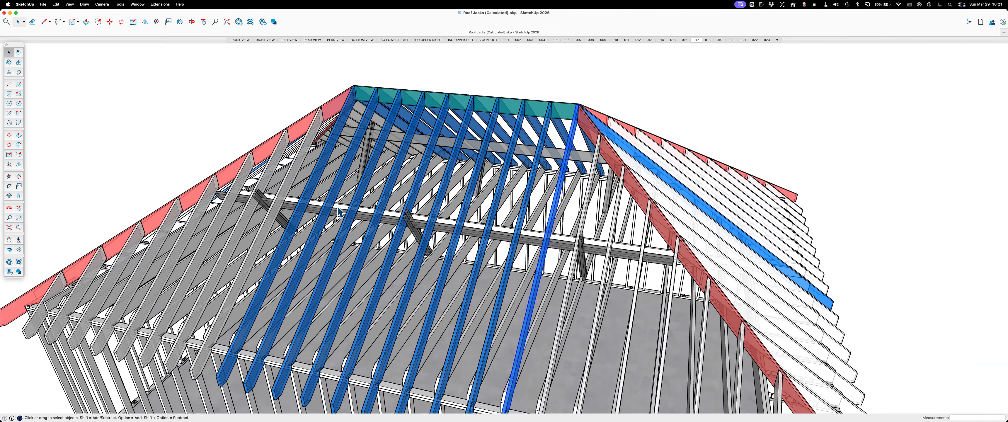
pyautogui.moveTo(338, 203); pyautogui.dragTo(724, 141, button='middle')
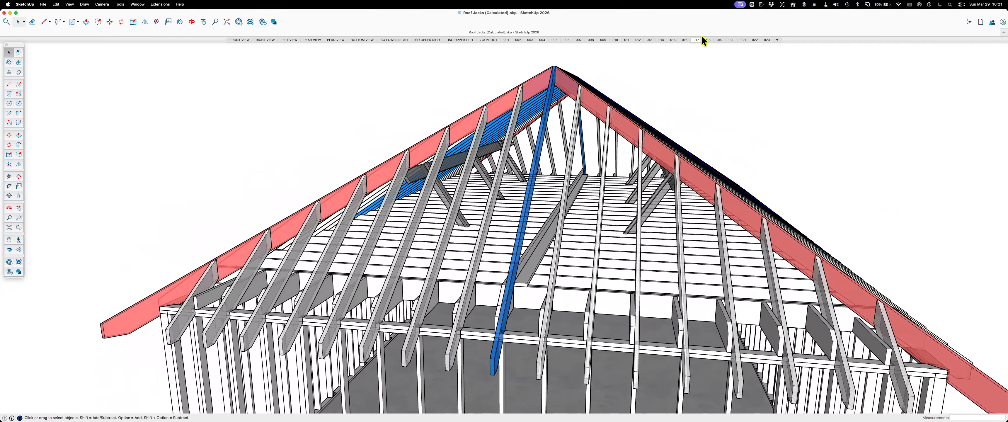
pyautogui.click(709, 40)
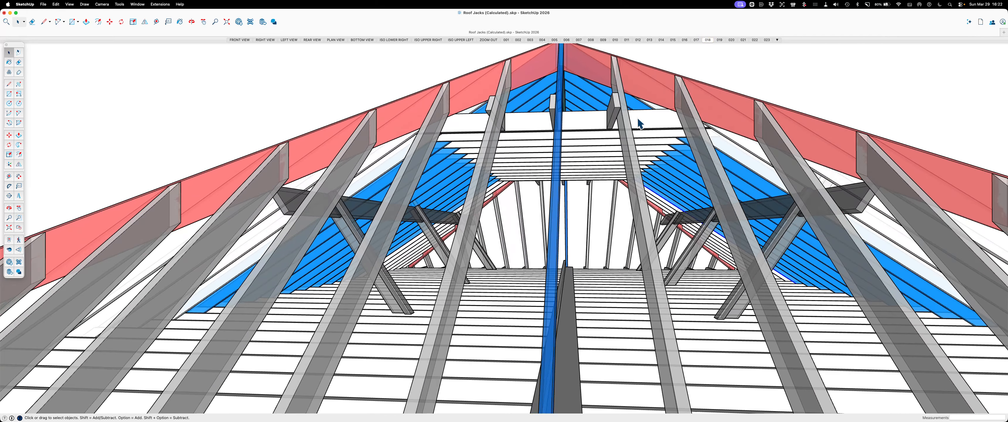
pyautogui.moveTo(641, 125); pyautogui.dragTo(624, 154, button='middle')
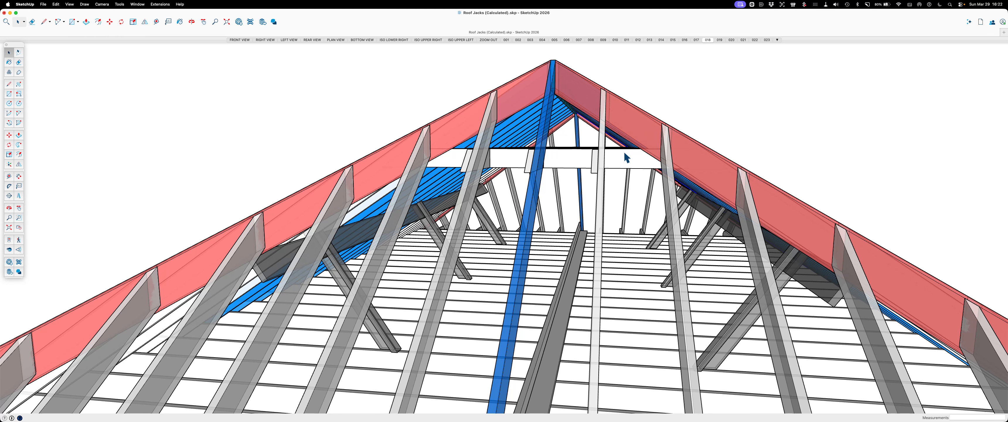
pyautogui.scroll(-5, 509, 300)
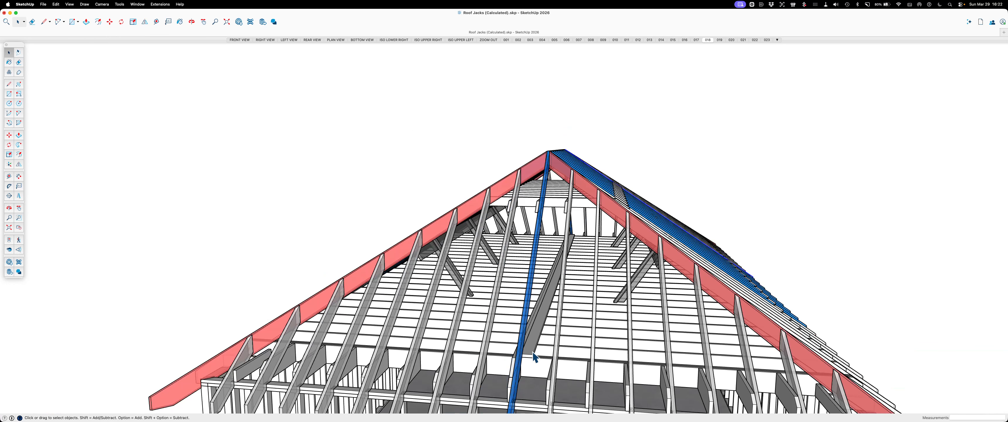
pyautogui.moveTo(534, 357); pyautogui.dragTo(545, 318, button='middle')
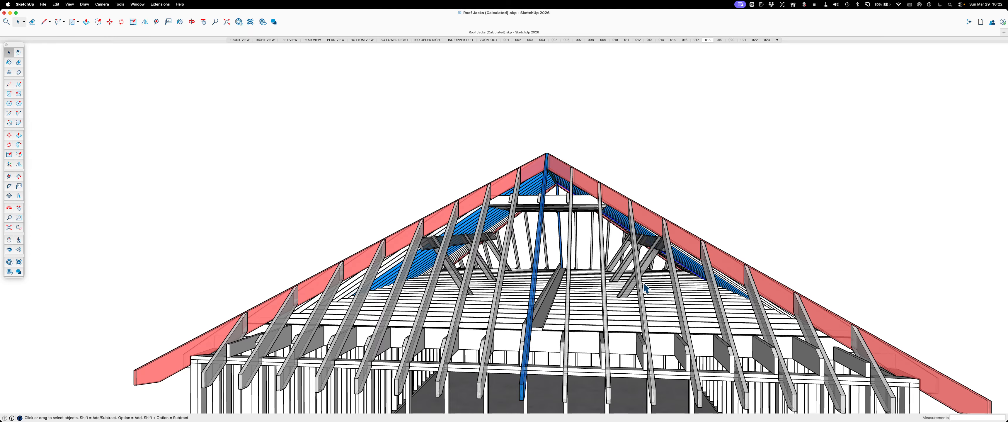
pyautogui.moveTo(646, 288); pyautogui.dragTo(583, 291, button='middle')
pyautogui.scroll(3, 555, 213)
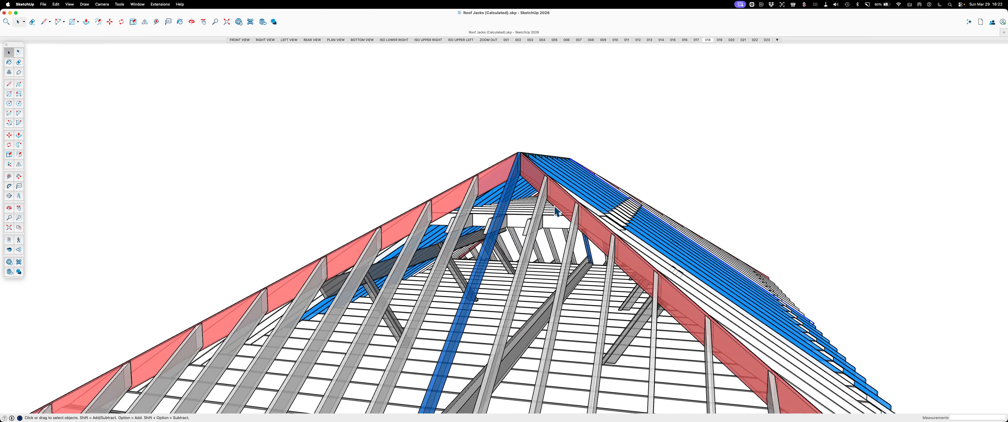
pyautogui.moveTo(556, 211)
pyautogui.mouseDown(button='middle')
pyautogui.moveTo(540, 241)
pyautogui.moveTo(562, 225)
pyautogui.mouseUp(button='middle')
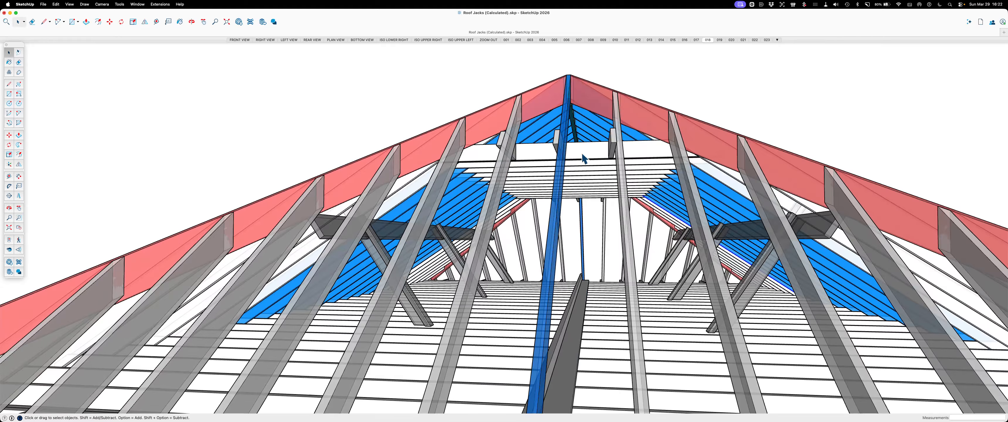
# Examine the ridge board and common rafters above the collar ties, from inside and from above the hip end
pyautogui.scroll(6, 587, 133)
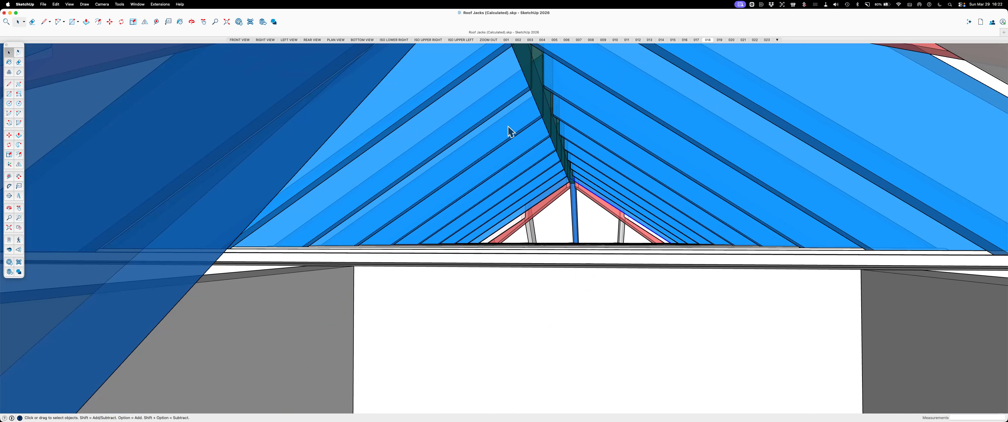
pyautogui.scroll(-5, 548, 122)
pyautogui.moveTo(548, 121); pyautogui.dragTo(590, 230, button='middle')
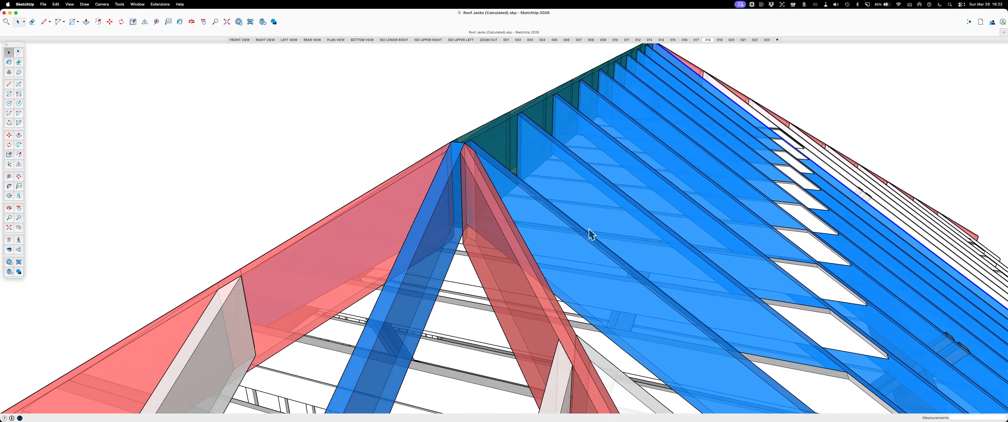
pyautogui.scroll(-2, 607, 116)
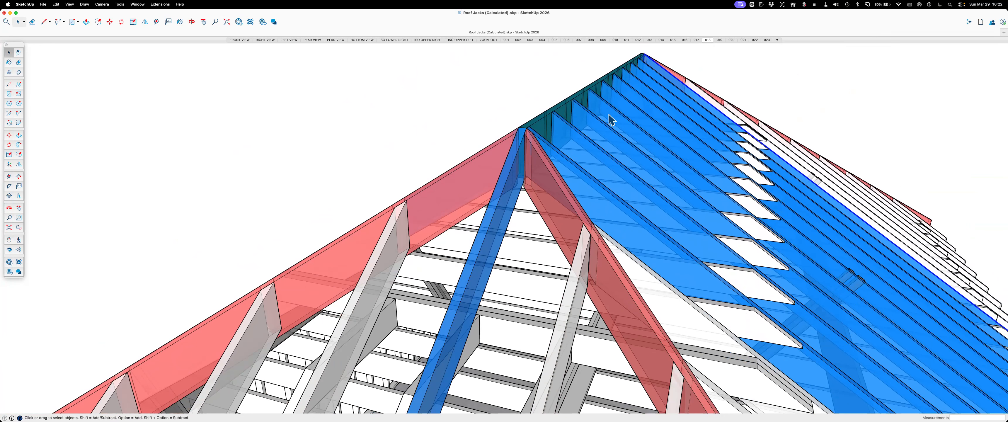
pyautogui.scroll(-5, 556, 130)
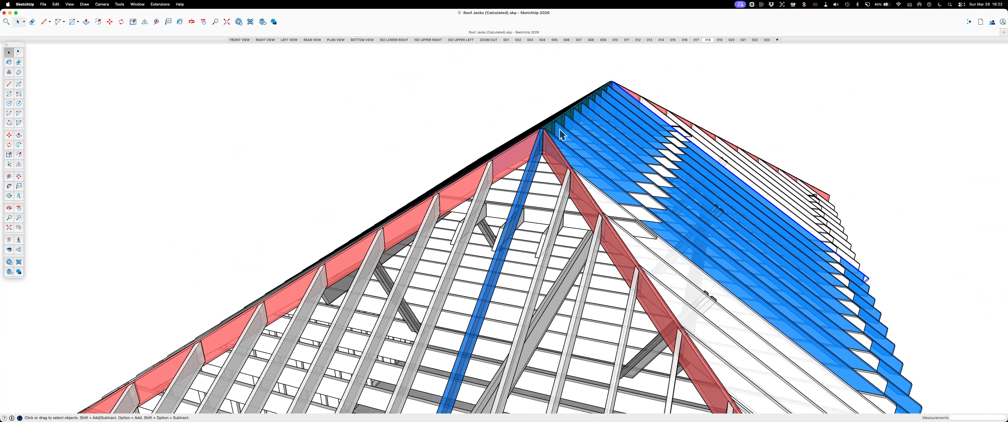
pyautogui.moveTo(549, 178); pyautogui.dragTo(602, 118, button='middle')
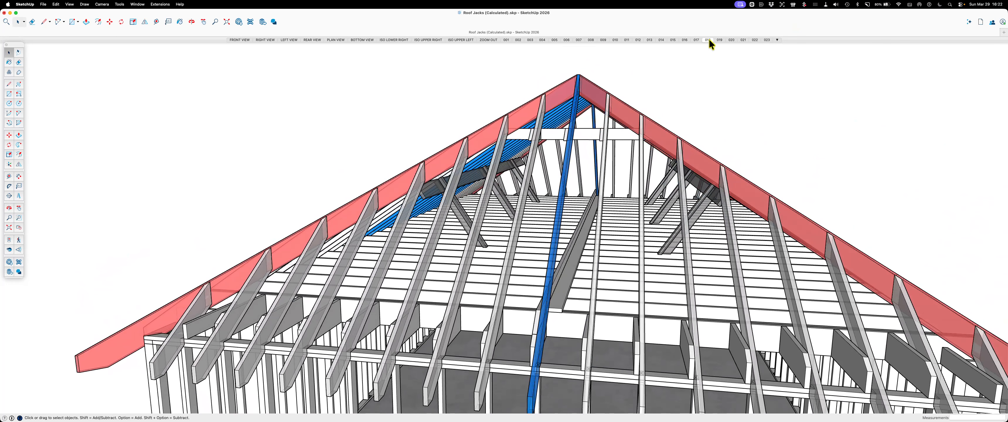
# Step through scenes 019 to 023, from the fascia and the basic hip and common rafters to the labelled jack rafter lengths
pyautogui.click(721, 39)
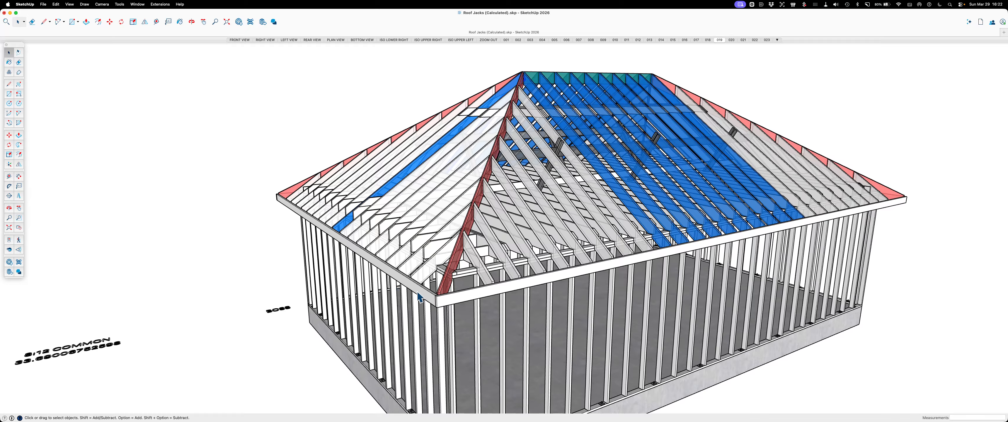
pyautogui.click(733, 38)
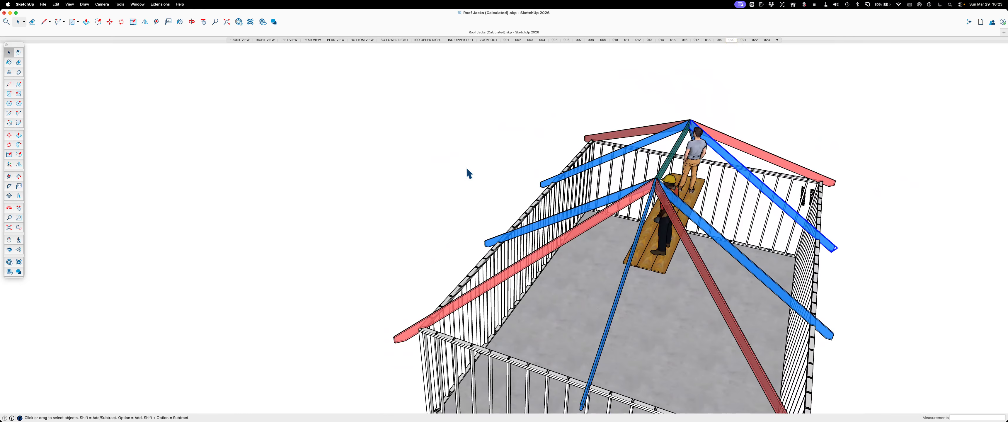
pyautogui.click(743, 39)
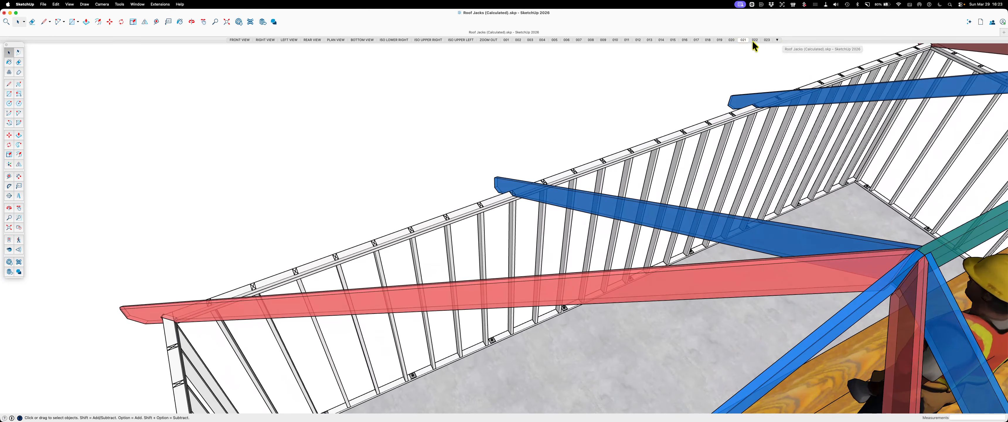
pyautogui.click(755, 40)
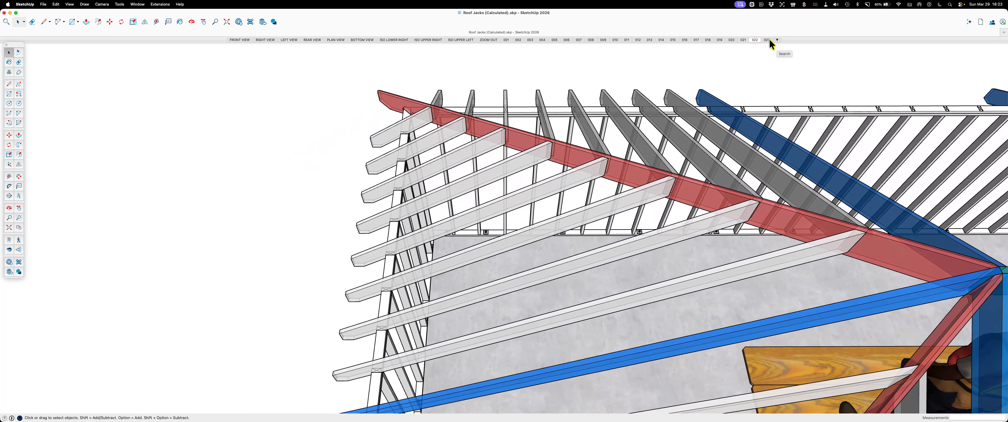
pyautogui.click(768, 40)
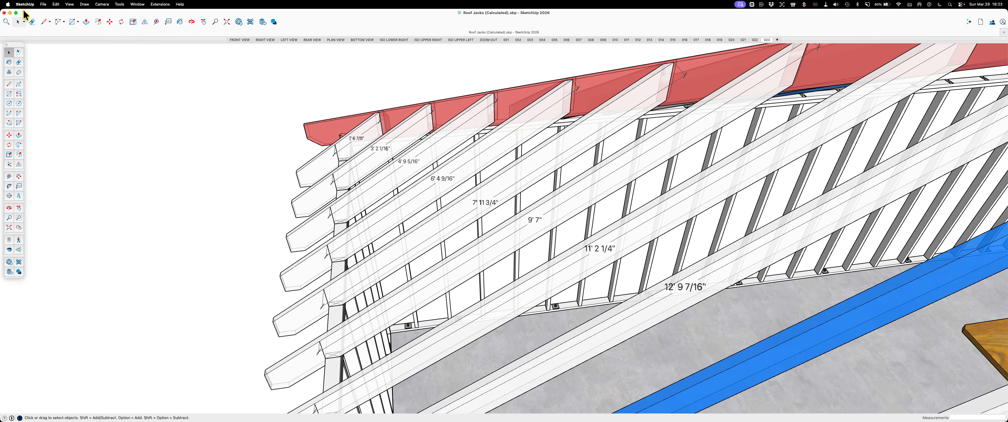
# Arrange SketchUp on two thirds of the screen with its tool palette, and fit the Roof_Calcs spreadsheet in Numbers into the remaining third
pyautogui.hotkey('ctrl', 'alt', 't')
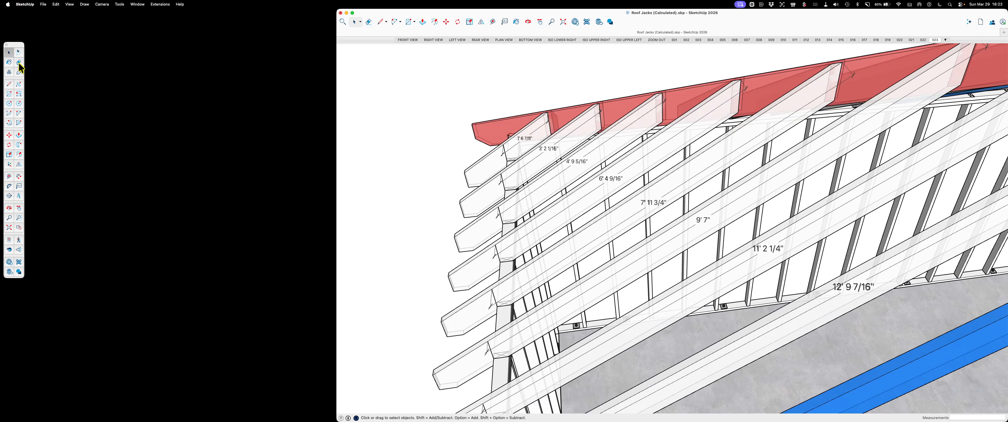
pyautogui.moveTo(16, 45)
pyautogui.mouseDown()
pyautogui.moveTo(285, 72)
pyautogui.moveTo(355, 53)
pyautogui.mouseUp()
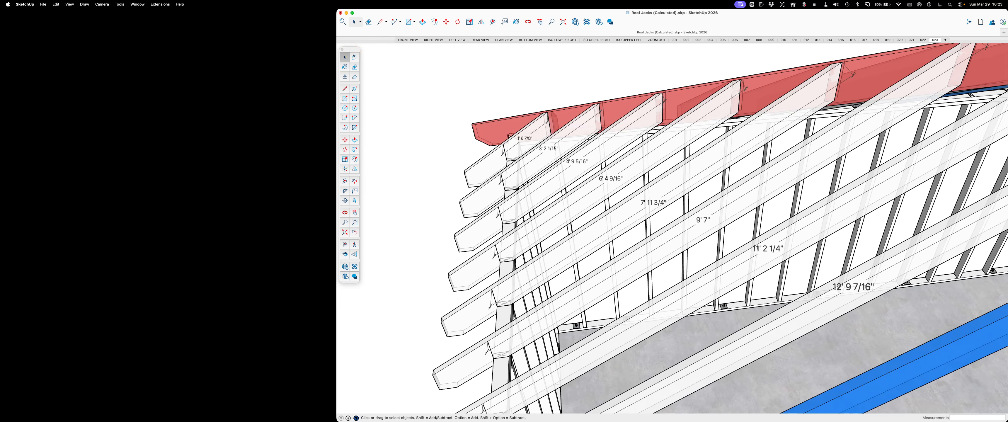
pyautogui.moveTo(0, 86)
pyautogui.mouseDown()
pyautogui.moveTo(100, 87)
pyautogui.moveTo(156, 35)
pyautogui.mouseUp()
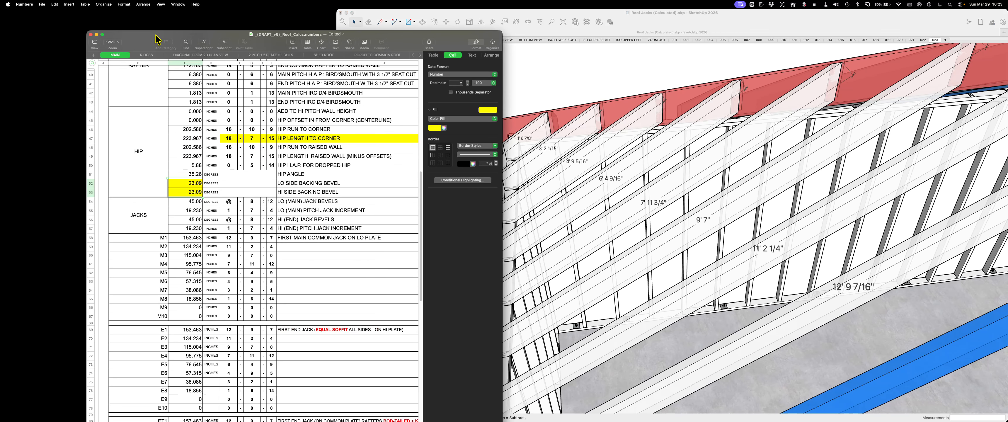
pyautogui.hotkey('ctrl', 'alt', 'd')
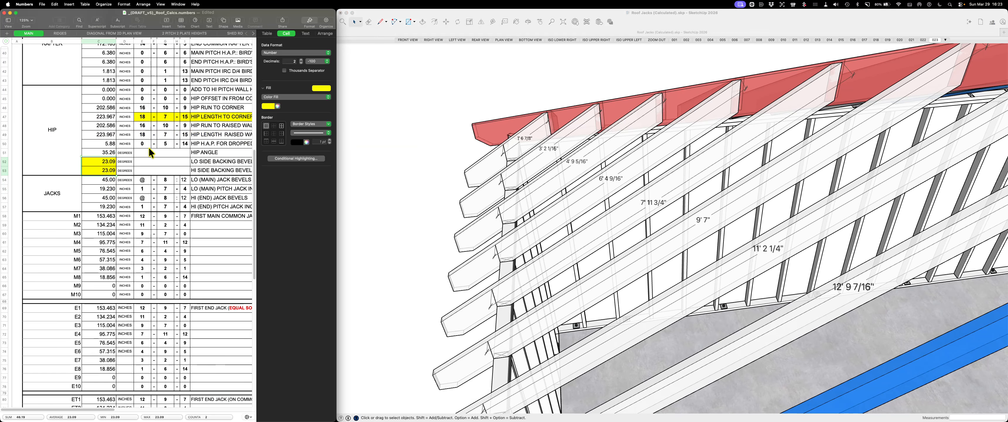
# Review the Input Data section of the roof calculation sheet, from the span and pitches to the rafter HAP rows
pyautogui.scroll(6, 148, 148)
pyautogui.scroll(8, 149, 147)
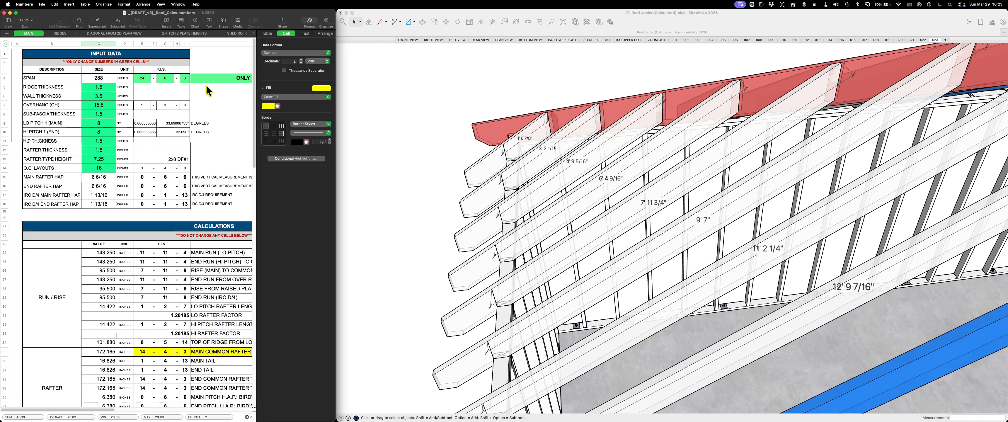
pyautogui.hscroll(3, 175, 78)
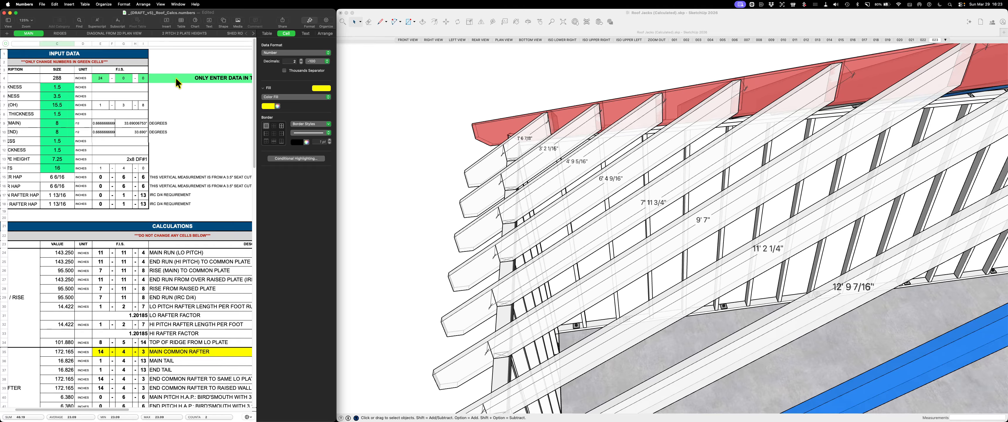
pyautogui.hscroll(-3, 176, 78)
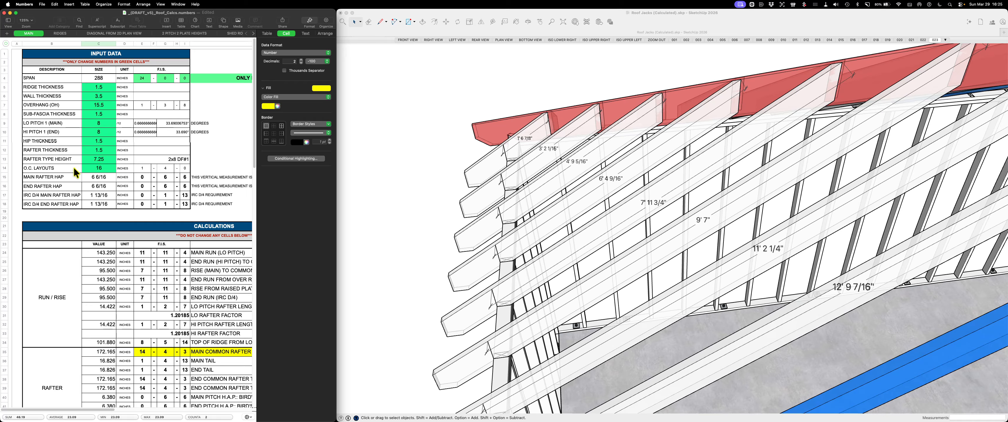
pyautogui.hscroll(2, 73, 165)
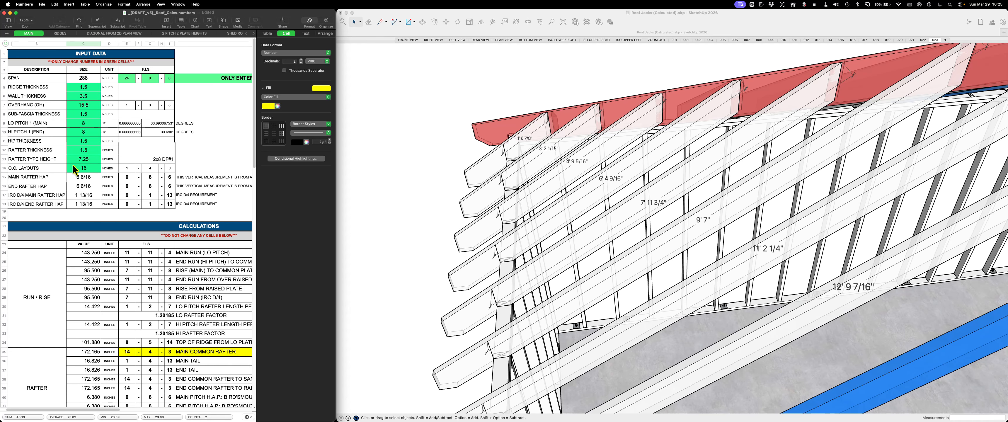
pyautogui.hscroll(1, 72, 164)
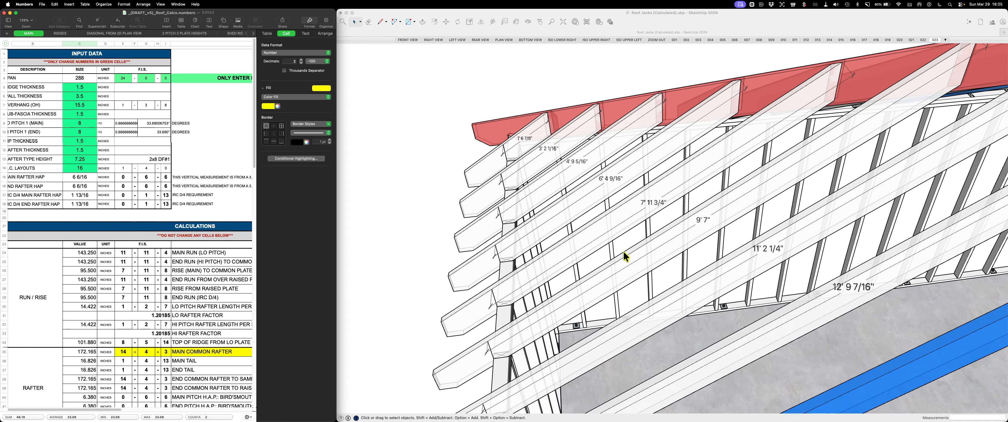
pyautogui.hscroll(1, 181, 243)
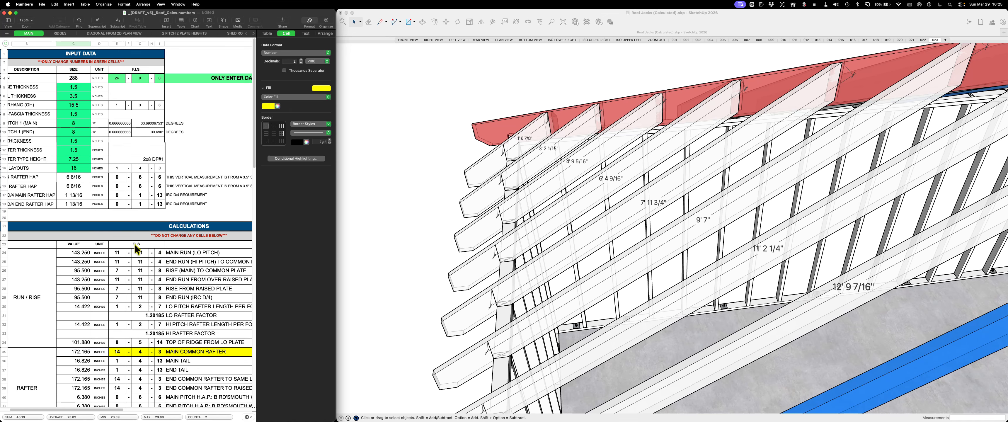
# Read the run and rise rows of the Calculations section, comparing the main and end runs with the rise
pyautogui.scroll(-2, 150, 243)
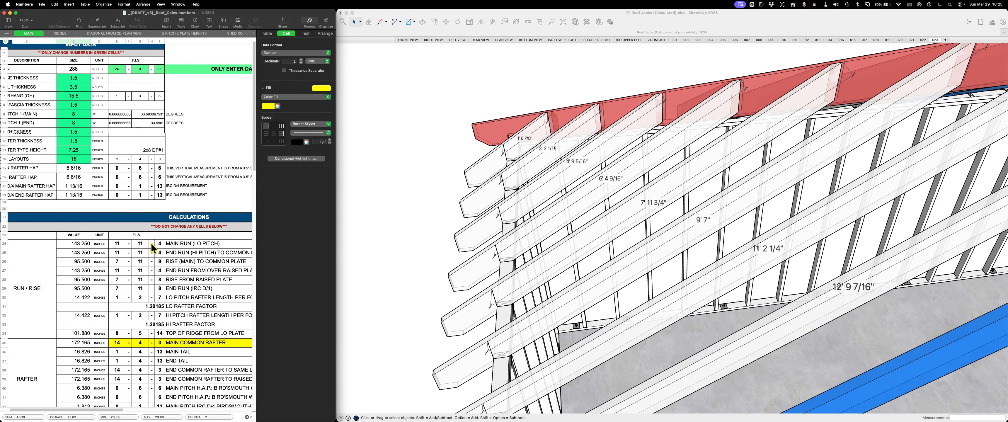
pyautogui.scroll(-2, 151, 249)
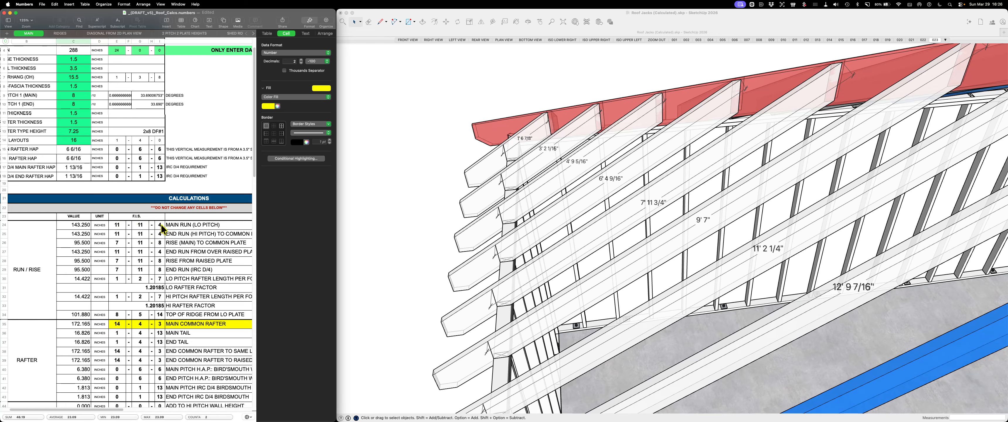
pyautogui.scroll(-1, 160, 225)
pyautogui.scroll(-1, 161, 225)
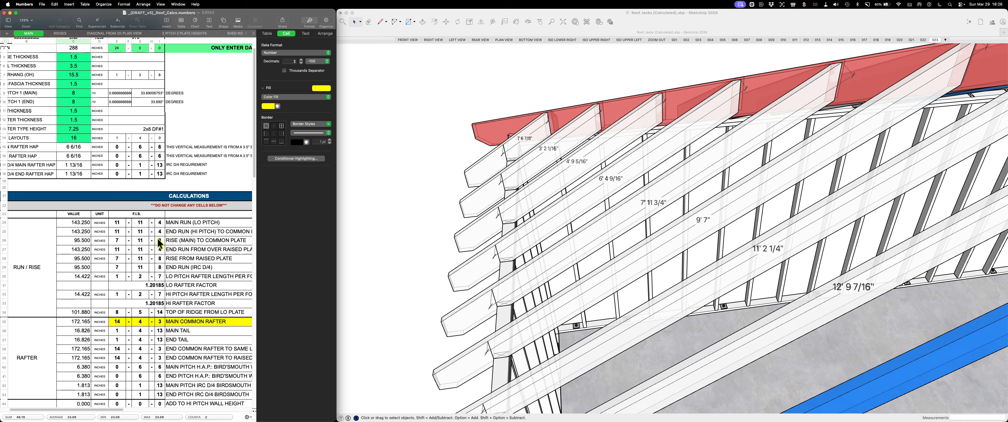
pyautogui.scroll(-1, 156, 238)
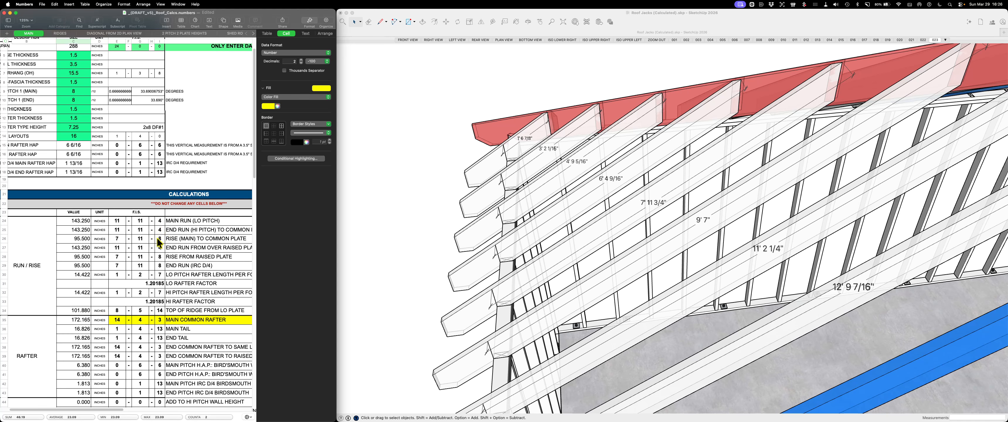
pyautogui.scroll(-2, 157, 239)
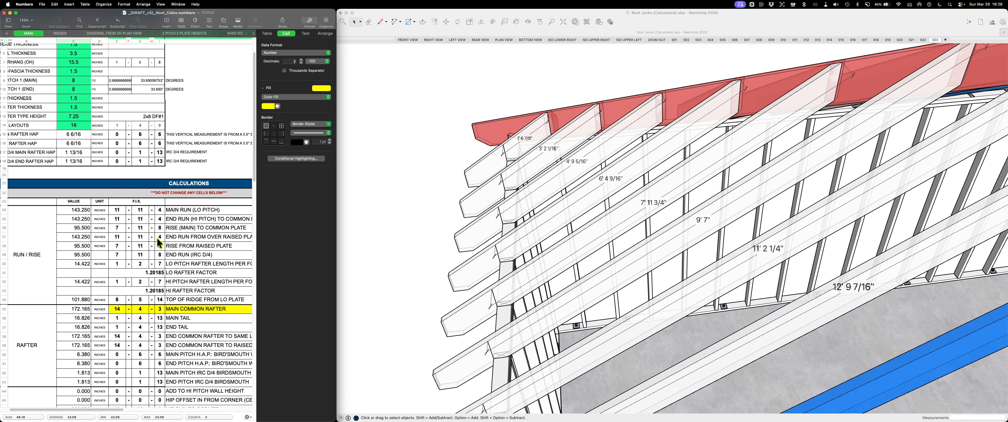
pyautogui.scroll(-1, 156, 238)
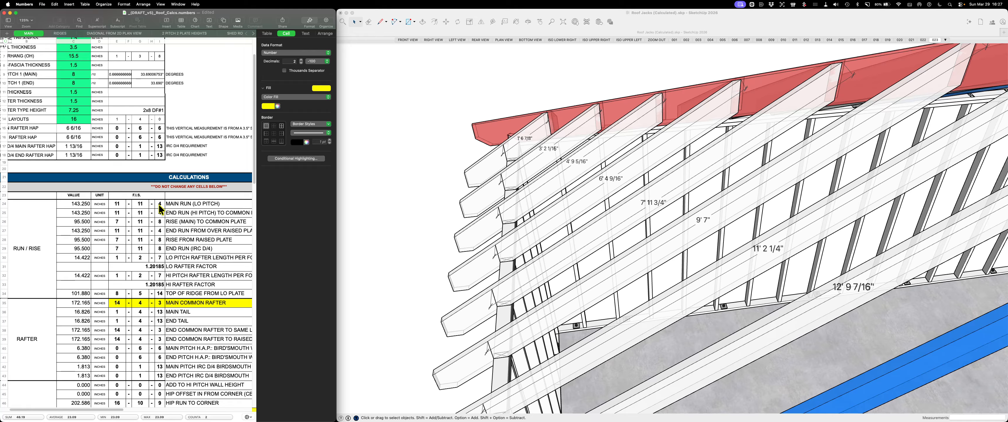
pyautogui.scroll(-2, 159, 206)
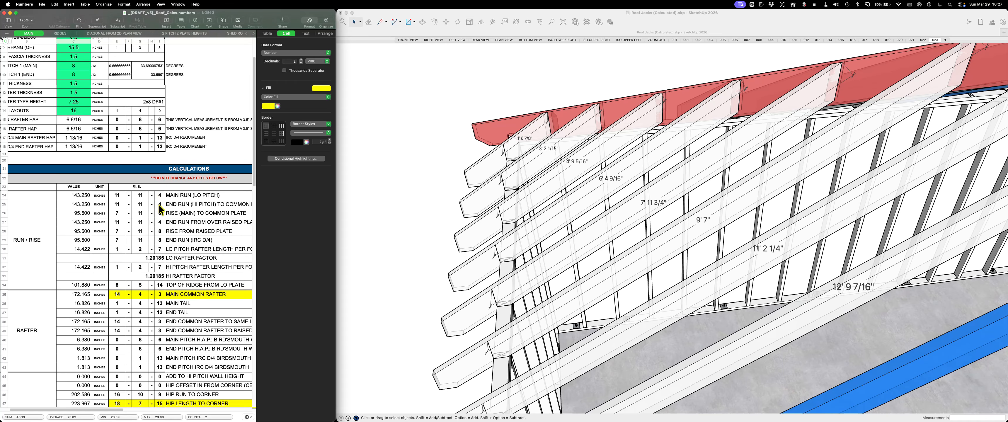
# Read the rafter length per foot, rafter factor and ridge height rows down to the main common rafter row
pyautogui.scroll(-1, 159, 204)
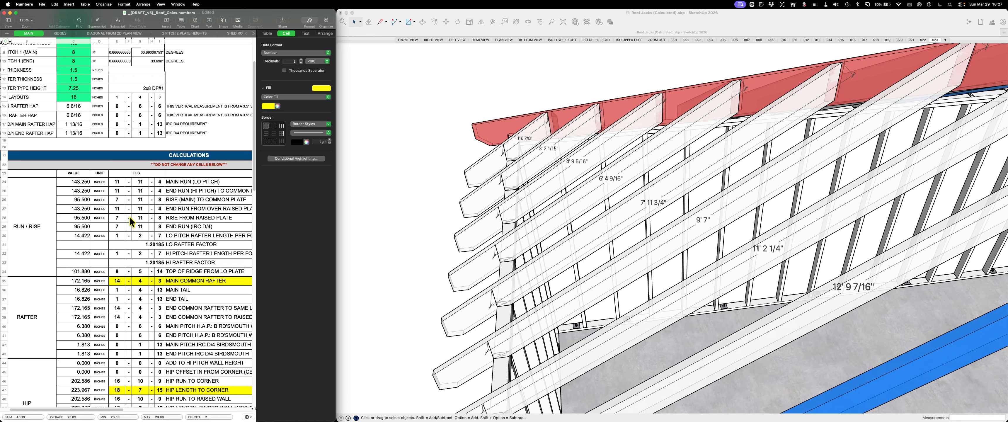
pyautogui.scroll(-2, 220, 223)
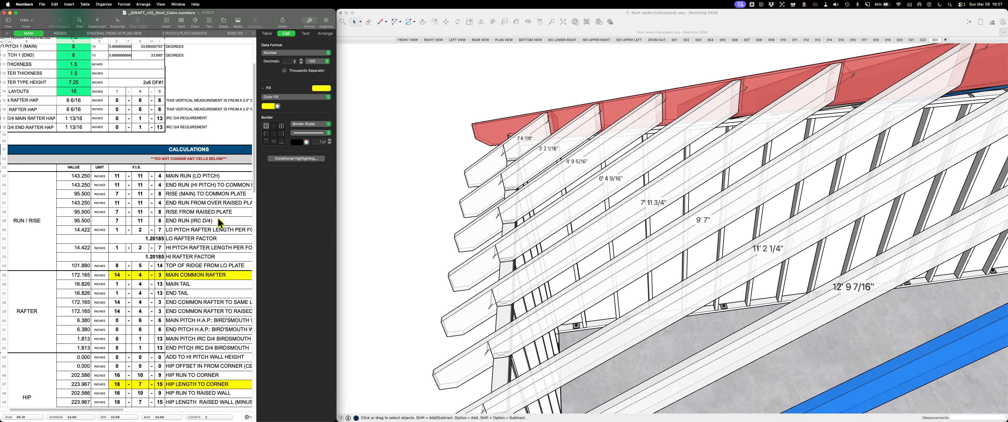
pyautogui.scroll(-2, 220, 223)
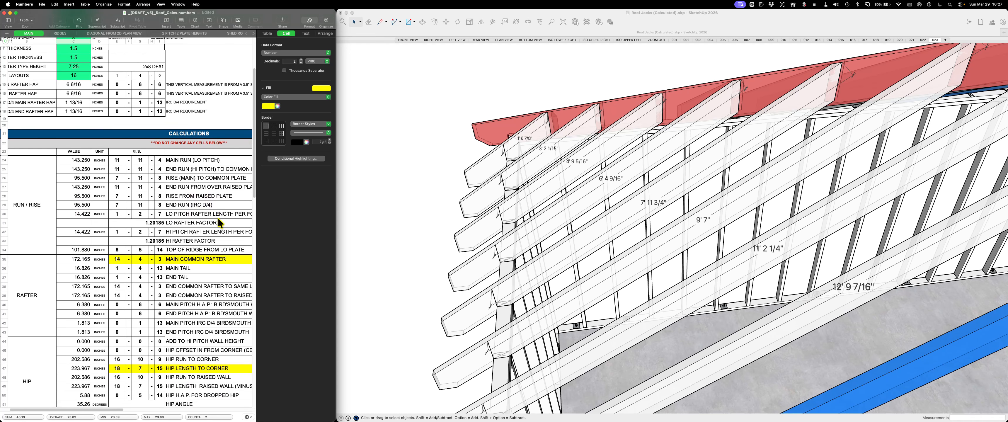
pyautogui.scroll(-3, 220, 223)
pyautogui.scroll(-2, 218, 219)
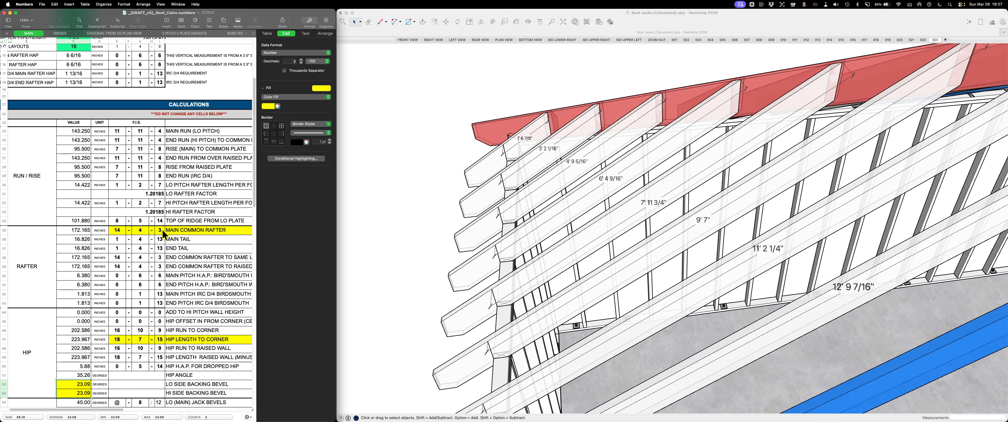
# Switch to the SketchUp model and frame the upper end of the blue common rafter at the ridge
pyautogui.scroll(-4, 505, 239)
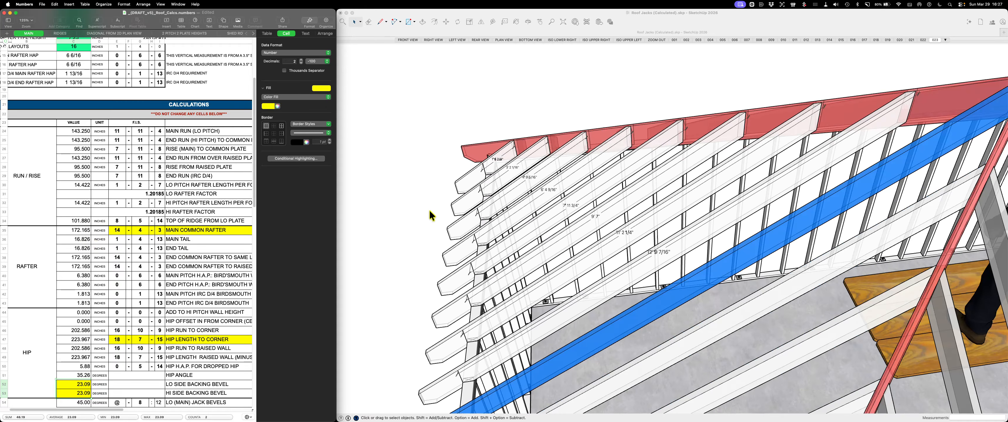
pyautogui.scroll(-5, 427, 214)
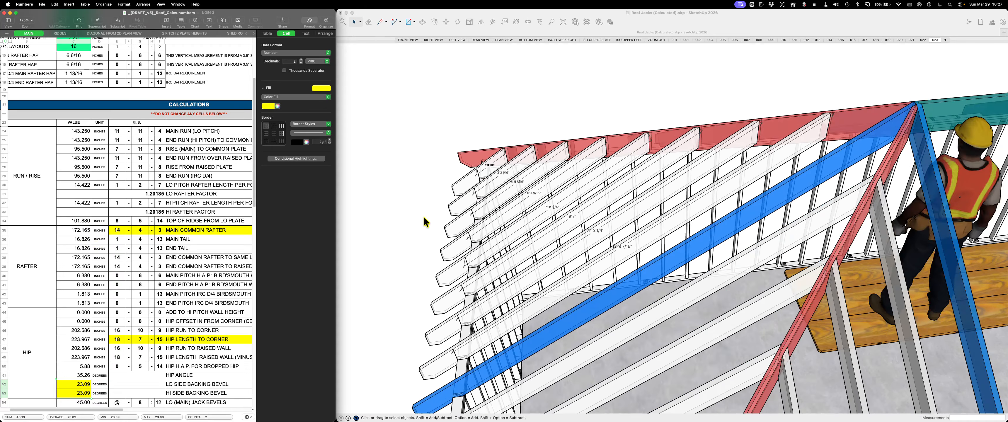
pyautogui.scroll(2, 759, 201)
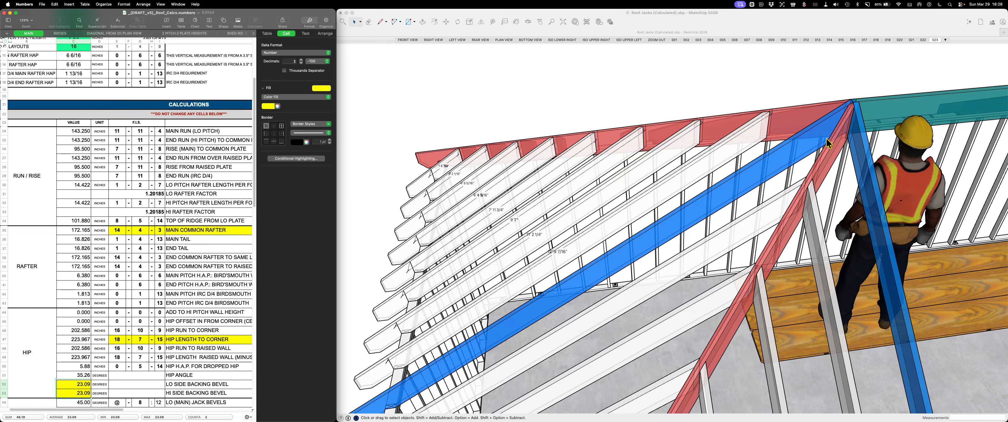
pyautogui.click(833, 53)
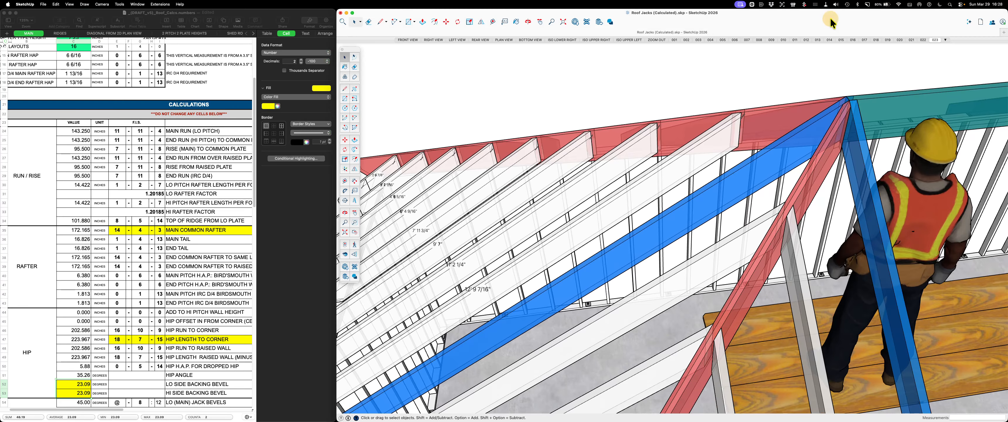
pyautogui.press('d')
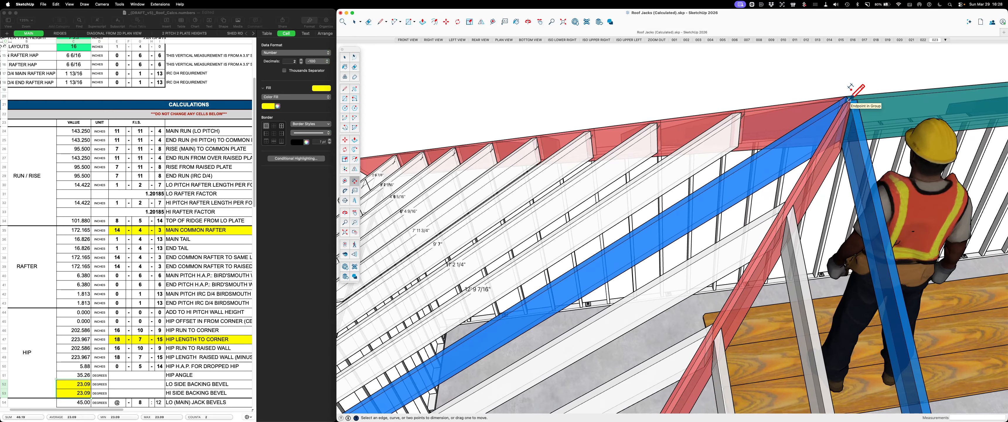
pyautogui.click(850, 100)
pyautogui.scroll(-4, 850, 100)
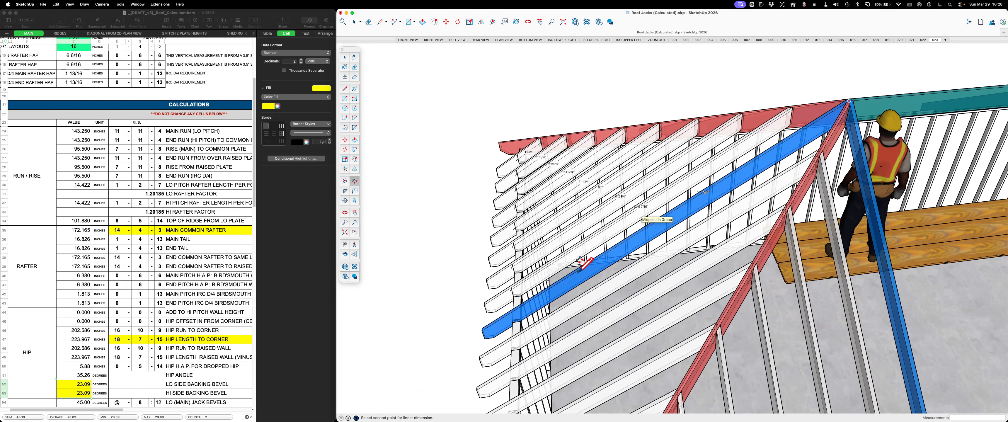
pyautogui.scroll(2, 585, 265)
pyautogui.scroll(2, 475, 318)
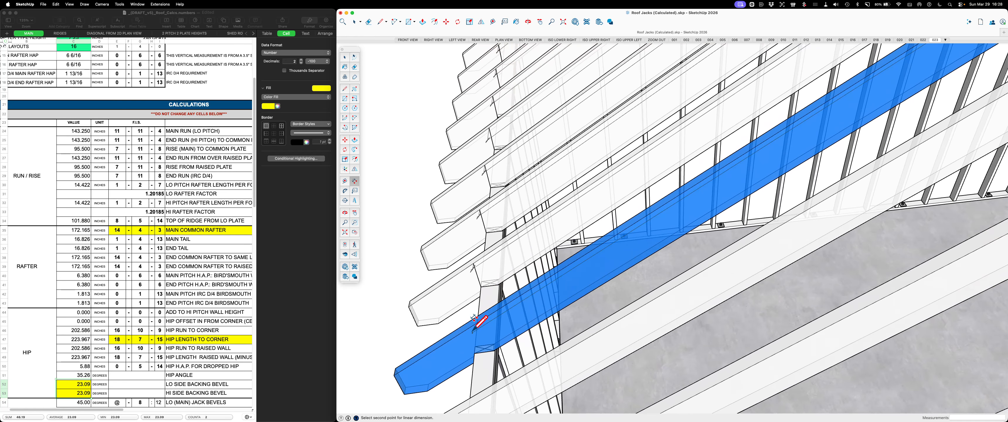
pyautogui.press('Escape')
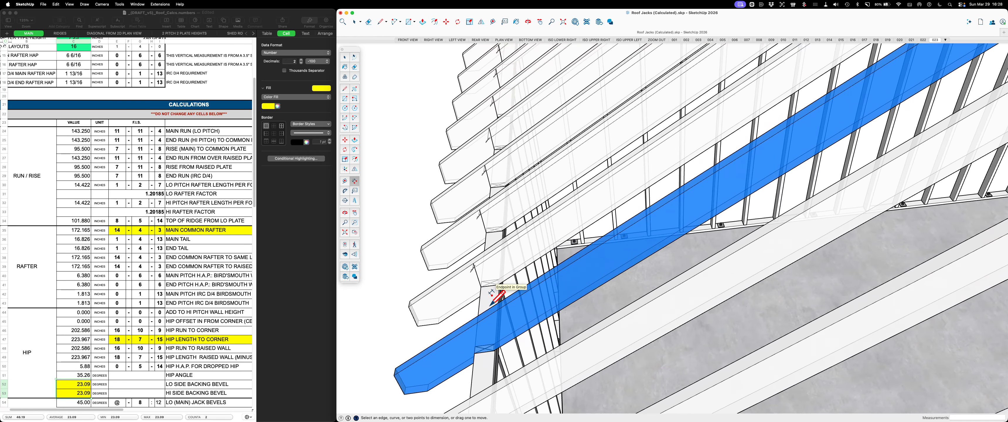
# Draw a line about 6 9/16" long from the blue common rafter's birdsmouth corner at the wall up to its top edge
pyautogui.press('l')
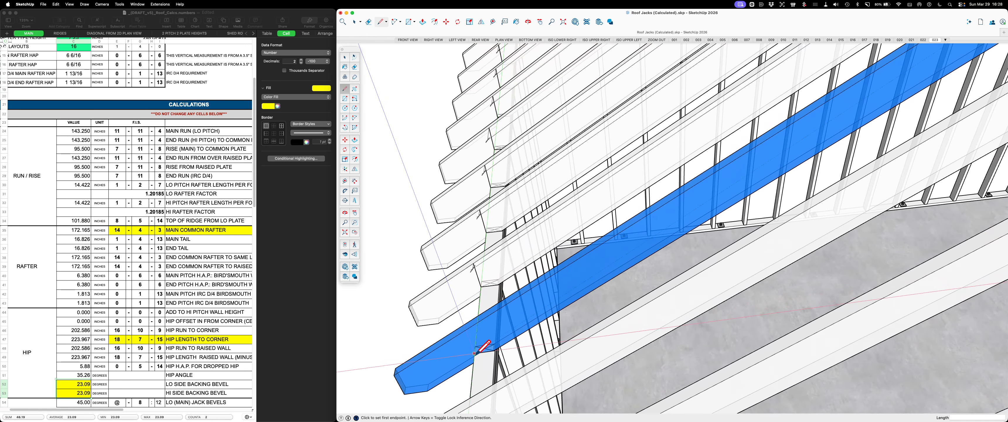
pyautogui.click(475, 354)
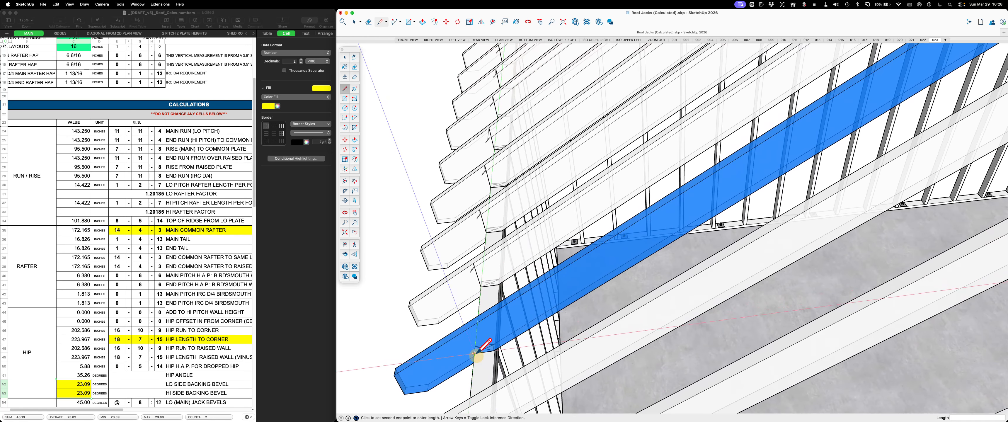
pyautogui.click(466, 330)
pyautogui.press('space')
# Dimension the blue common rafter's length from its upper end at the ridge to the plumb line above the birdsmouth
pyautogui.scroll(-5, 427, 358)
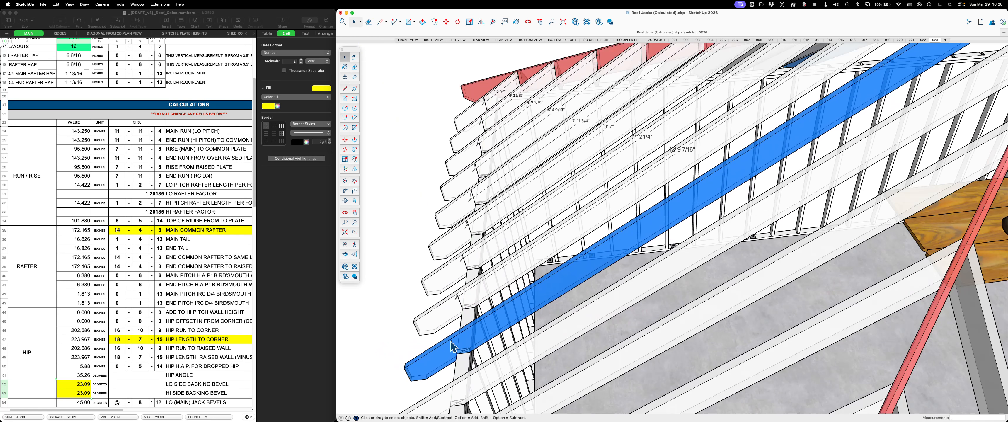
pyautogui.scroll(-5, 417, 362)
pyautogui.scroll(1, 729, 146)
pyautogui.scroll(2, 730, 150)
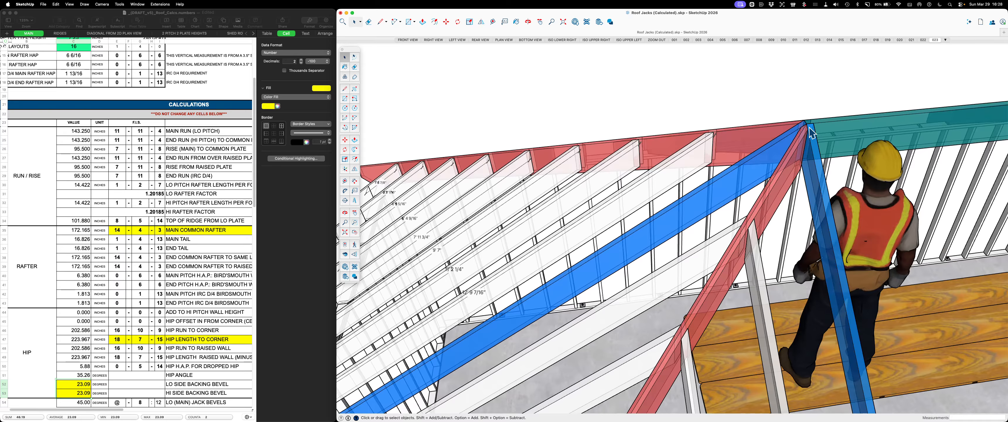
pyautogui.press('d')
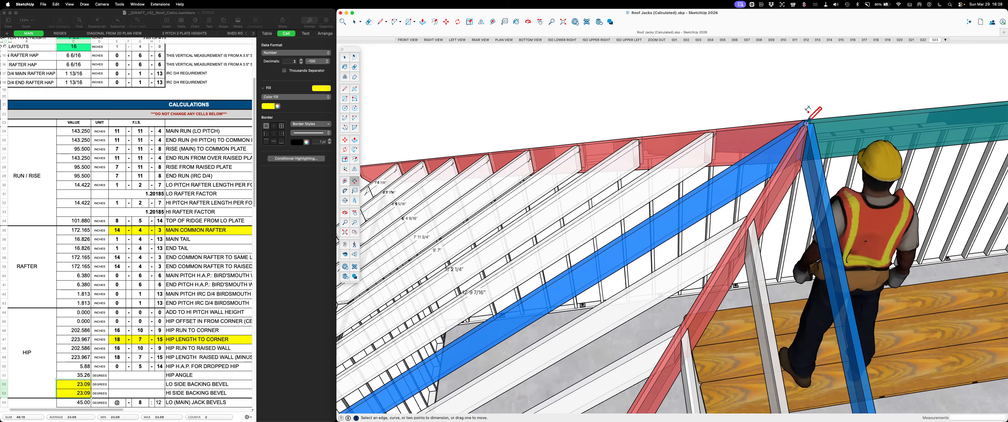
pyautogui.click(806, 124)
pyautogui.scroll(-3, 809, 117)
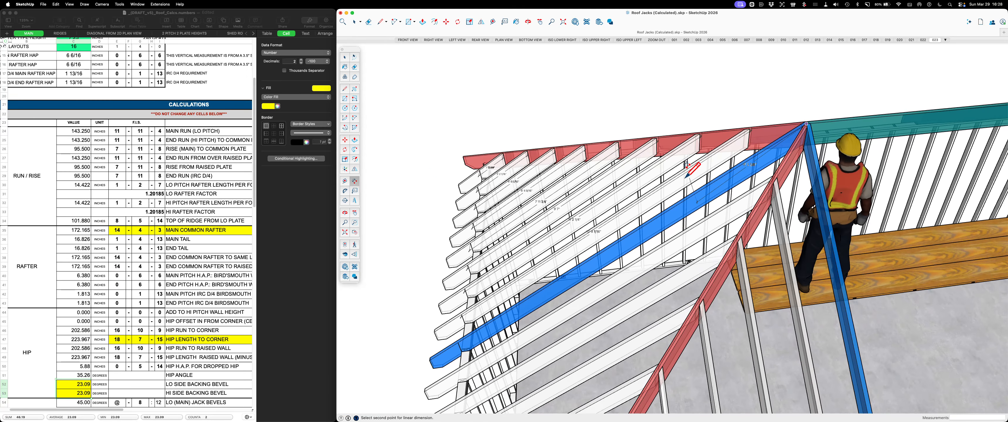
pyautogui.scroll(5, 456, 336)
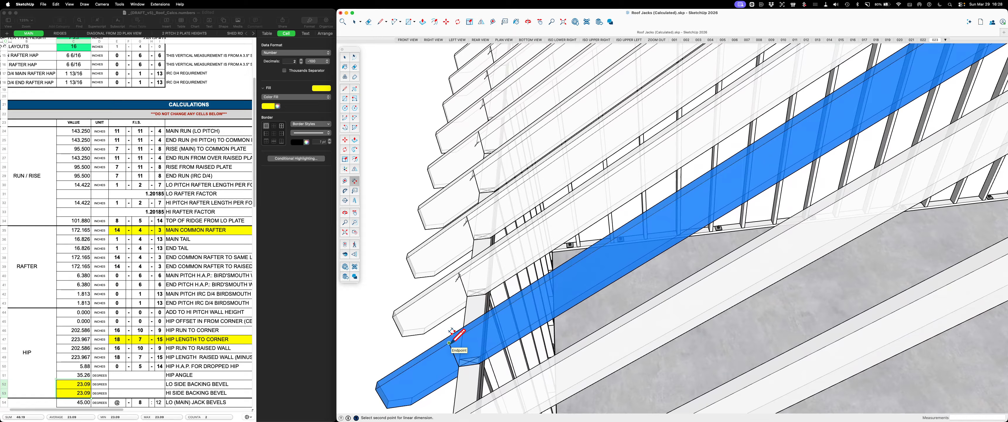
pyautogui.click(449, 342)
pyautogui.click(444, 362)
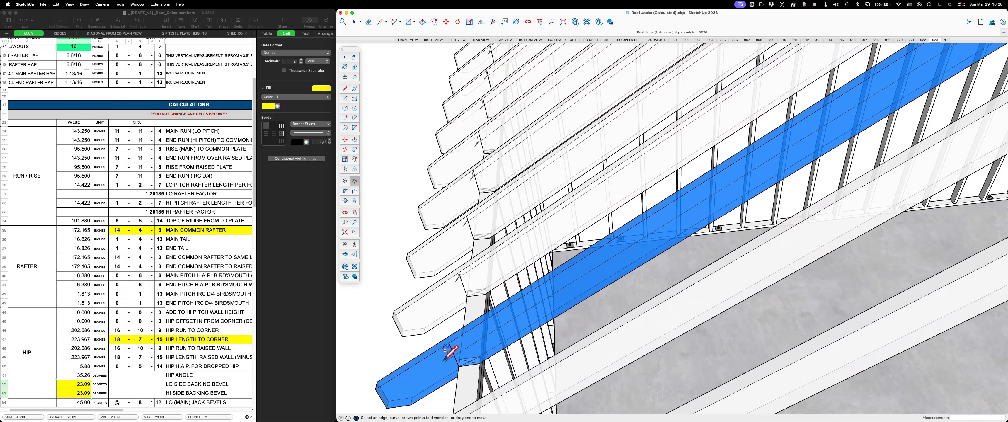
pyautogui.press('space')
# Enlarge the text of the blue common rafter's length dimension to match the neighbouring jack dimensions
pyautogui.scroll(-4, 453, 351)
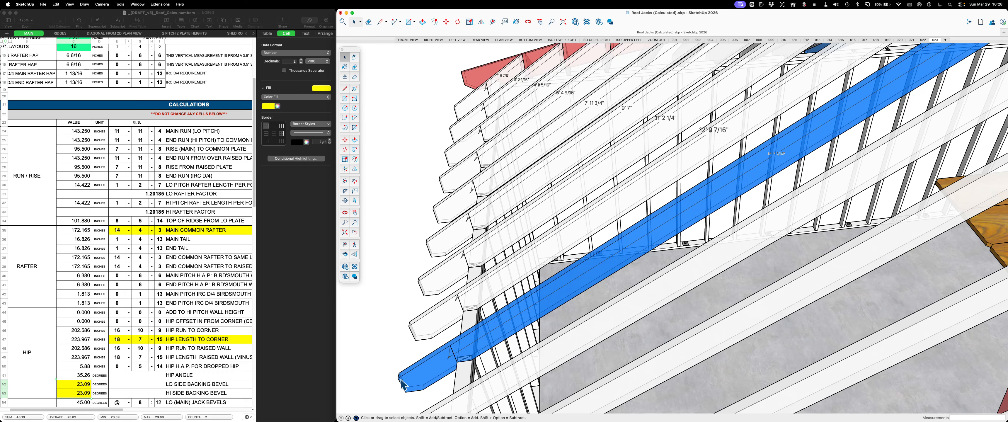
pyautogui.scroll(-5, 417, 377)
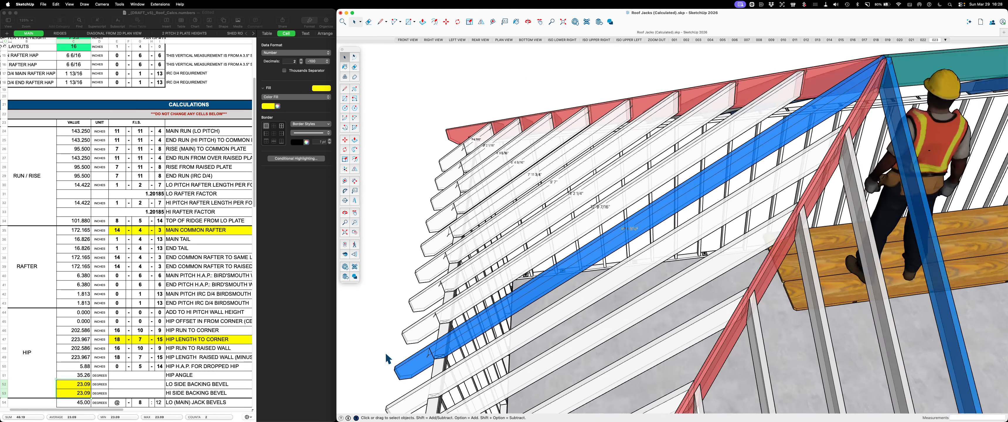
pyautogui.scroll(5, 553, 285)
pyautogui.scroll(3, 567, 261)
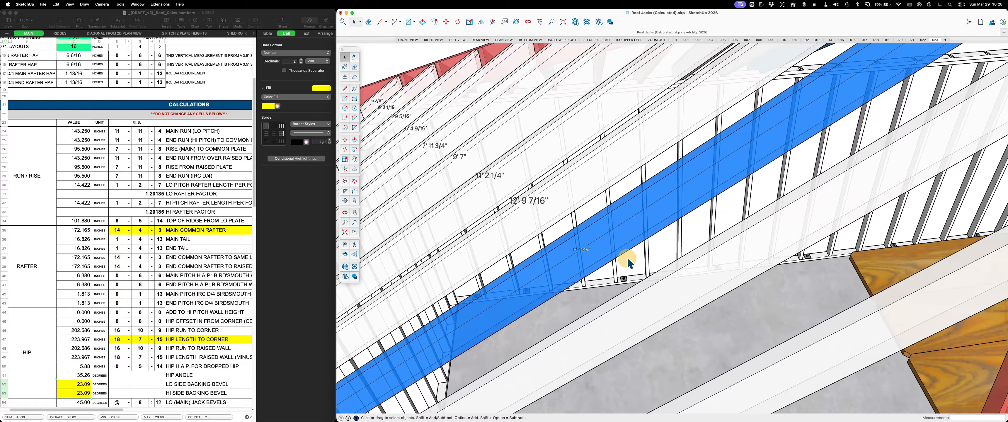
pyautogui.scroll(3, 592, 258)
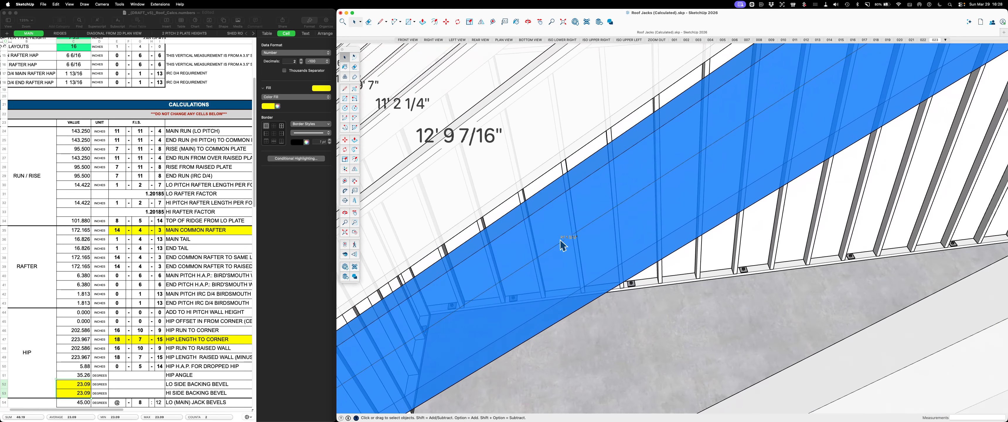
pyautogui.click(568, 238)
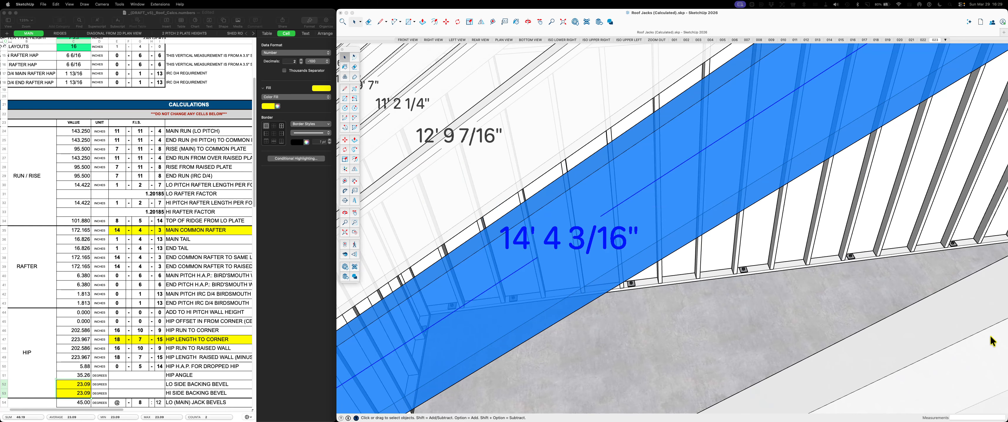
pyautogui.click(835, 229)
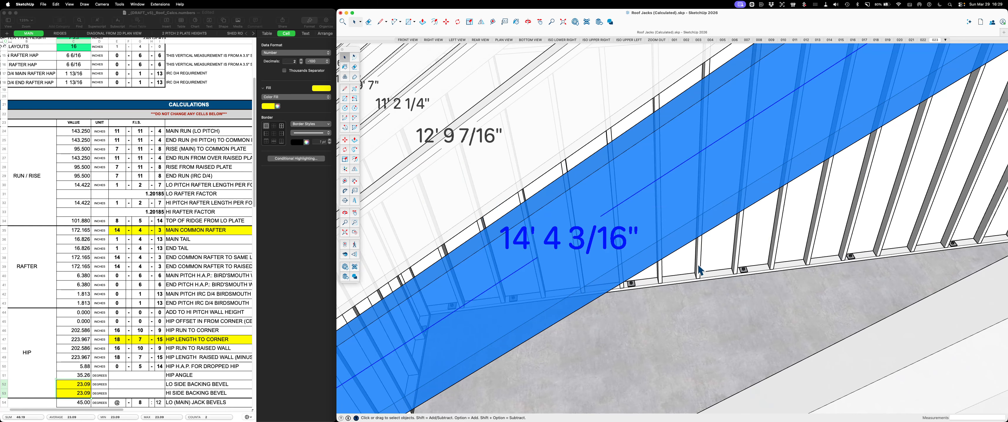
pyautogui.scroll(-3, 603, 261)
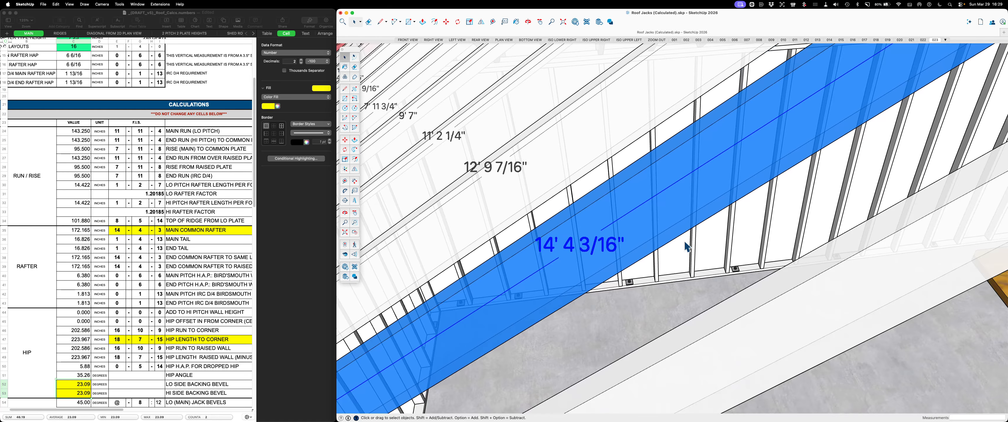
pyautogui.scroll(-5, 688, 246)
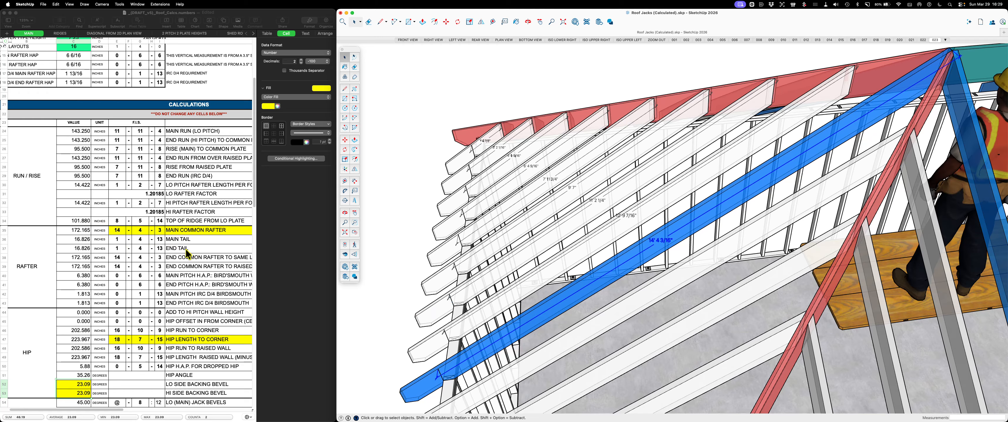
# Look past the rafter, hip and jack rows of the spreadsheet to the Rafter Notch table for IRC Fig. R802.7.1.1
pyautogui.scroll(-1, 186, 252)
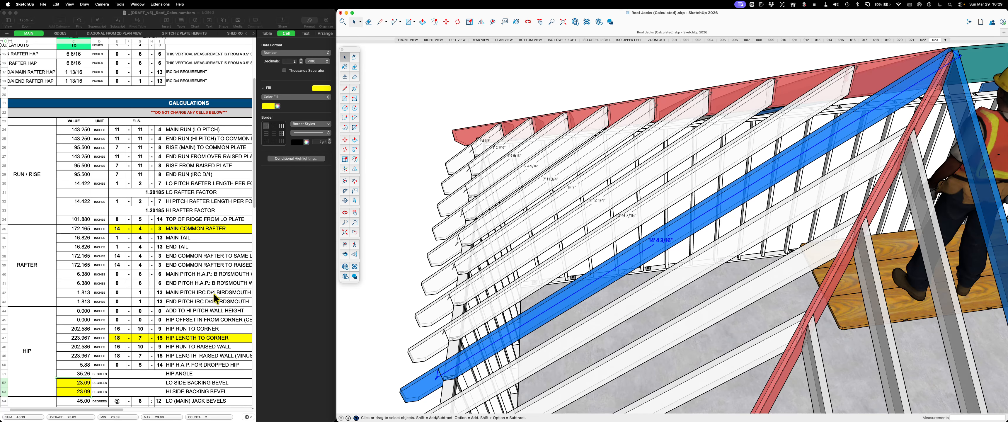
pyautogui.scroll(-5, 105, 273)
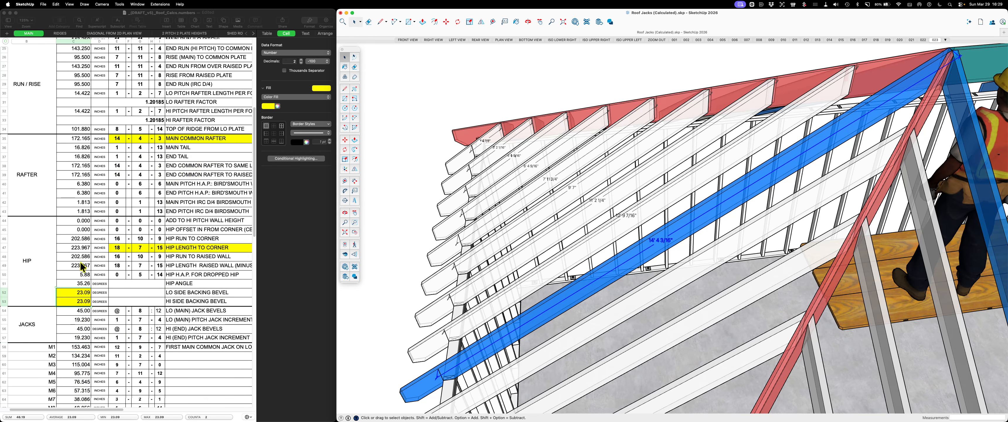
pyautogui.hscroll(10, 151, 219)
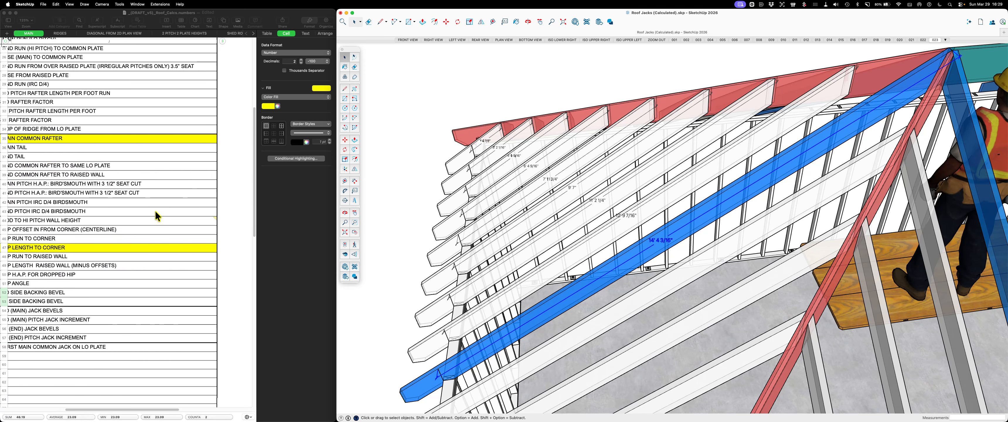
pyautogui.scroll(10, 156, 208)
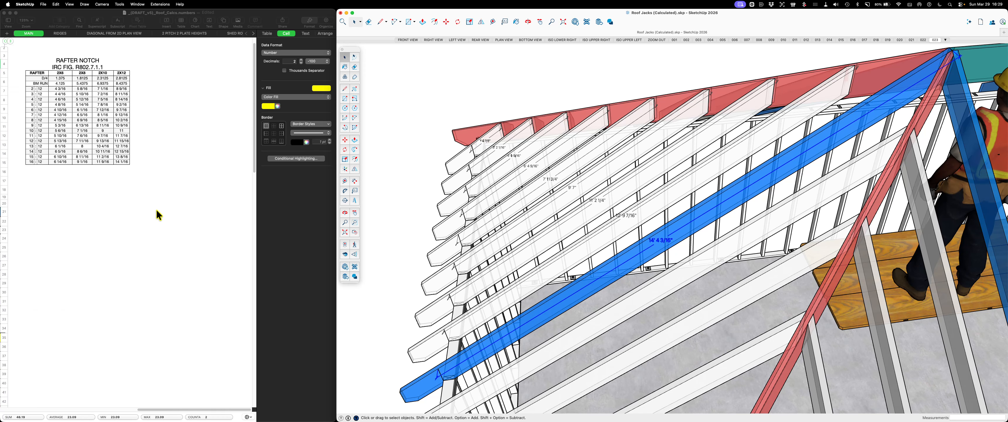
pyautogui.hscroll(-10, 156, 211)
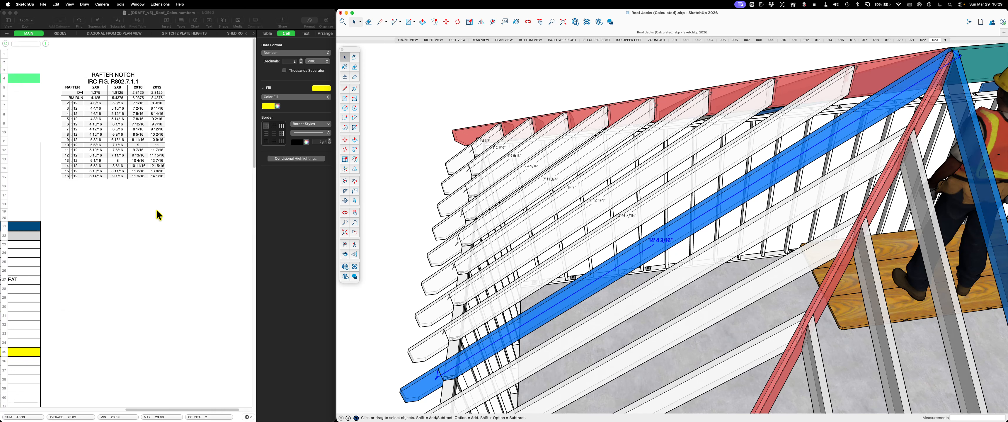
pyautogui.hscroll(5, 156, 211)
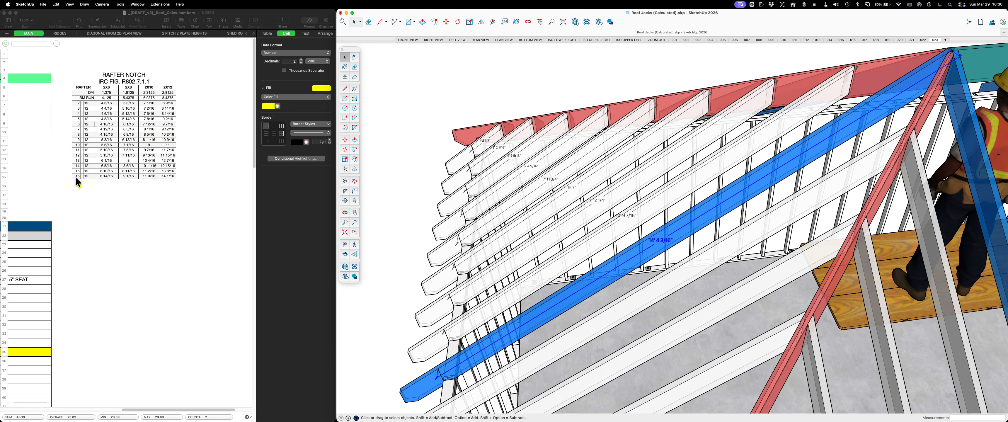
# Examine the Rafter Notch table's values by pitch for 2x6 through 2x12 lumber
pyautogui.hscroll(3, 167, 140)
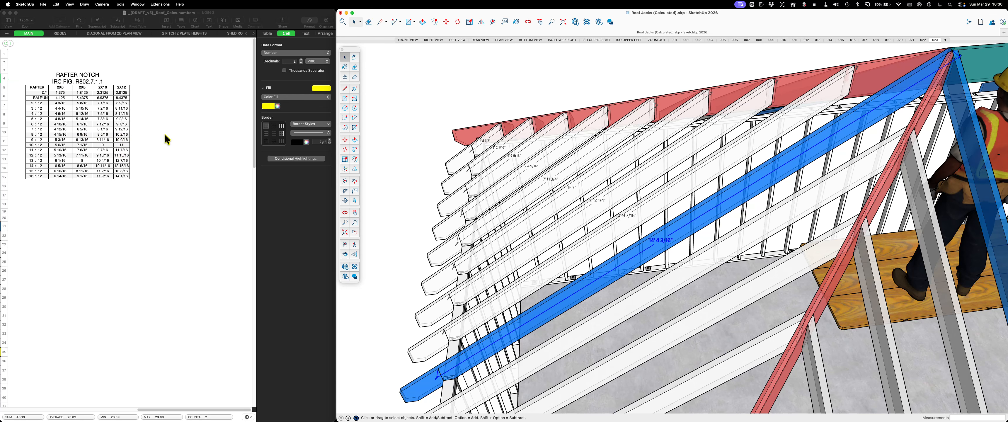
pyautogui.hscroll(-8, 167, 140)
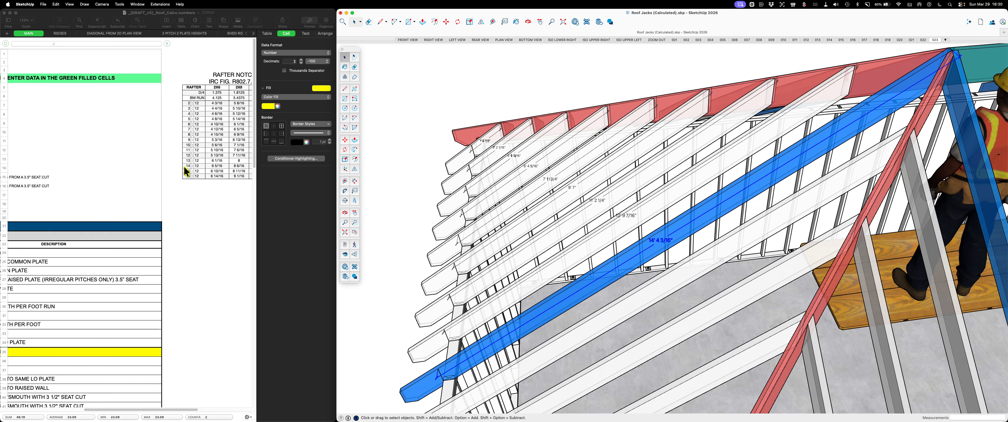
pyautogui.hscroll(3, 155, 171)
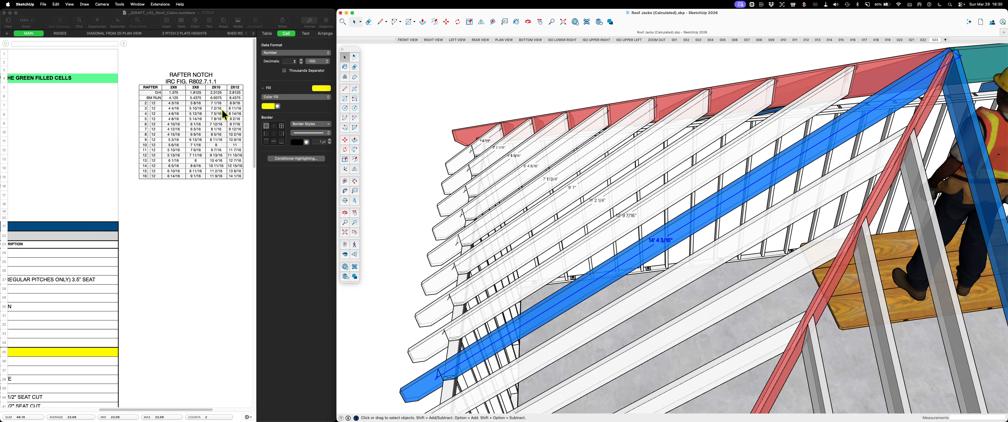
# Review the spreadsheet's Calculations rows for run, rise, main common rafter and birdsmouth, down to the jack rows
pyautogui.scroll(-6, 225, 114)
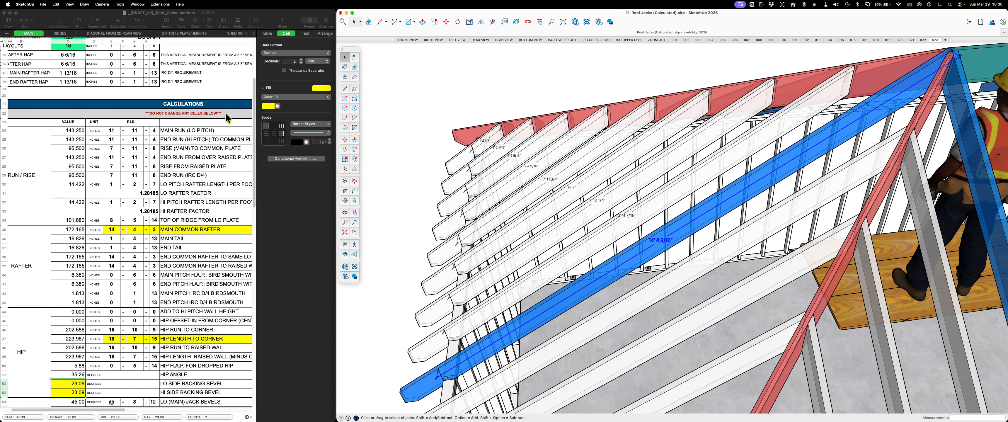
pyautogui.scroll(-1, 188, 176)
pyautogui.hscroll(1, 171, 180)
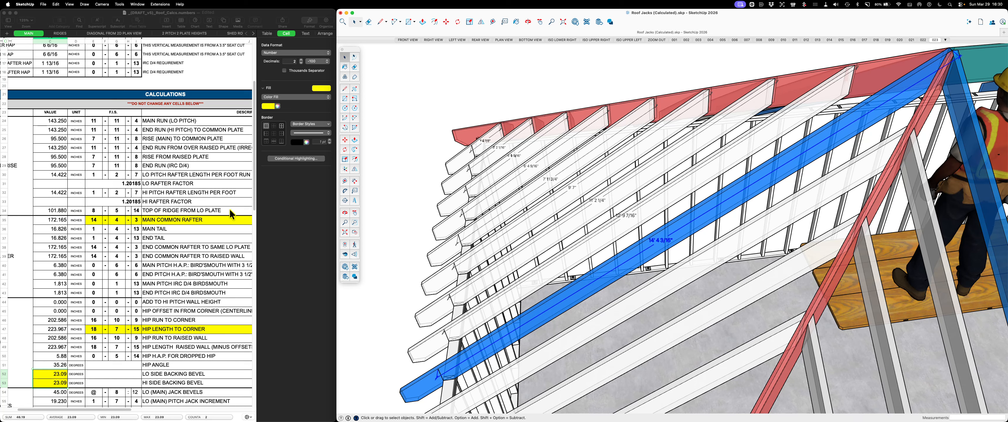
pyautogui.hscroll(1, 210, 204)
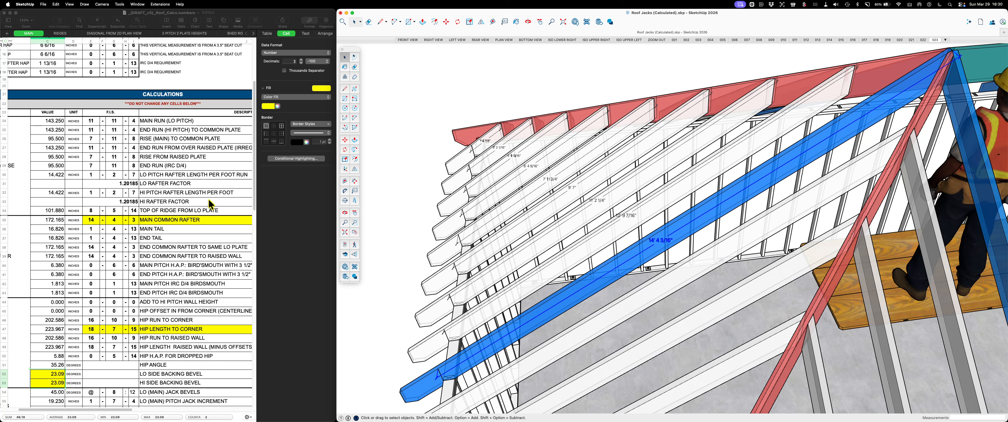
pyautogui.hscroll(3, 210, 203)
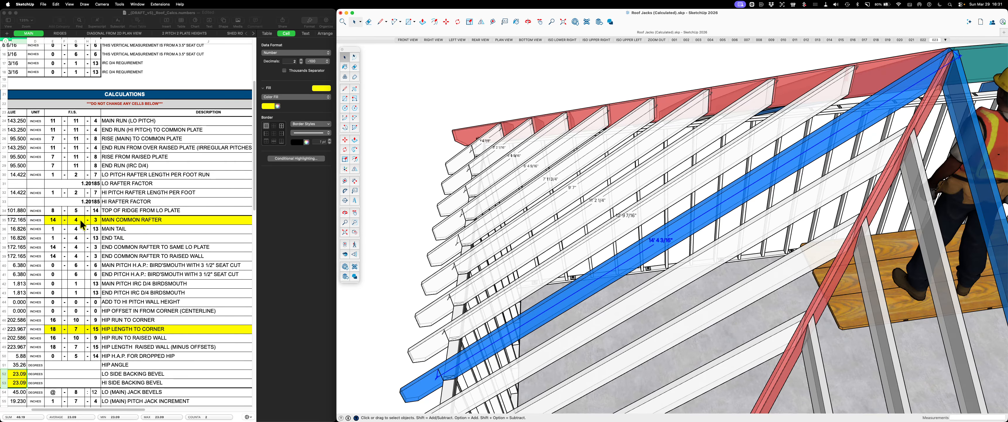
pyautogui.scroll(-1, 116, 233)
pyautogui.scroll(-5, 116, 233)
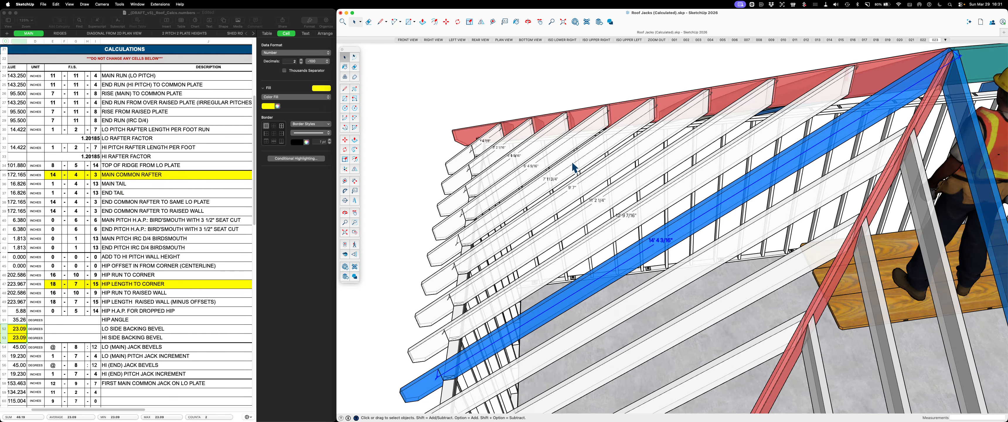
pyautogui.scroll(-3, 519, 165)
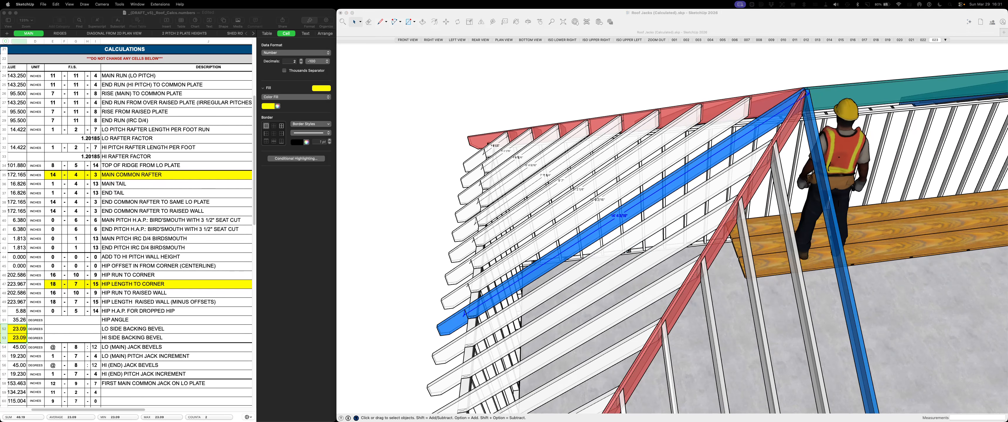
# Switch to the BuildCalc calculator and subtract 1 1/2 inches from 24 feet
pyautogui.moveTo(271, 130); pyautogui.dragTo(439, 98)
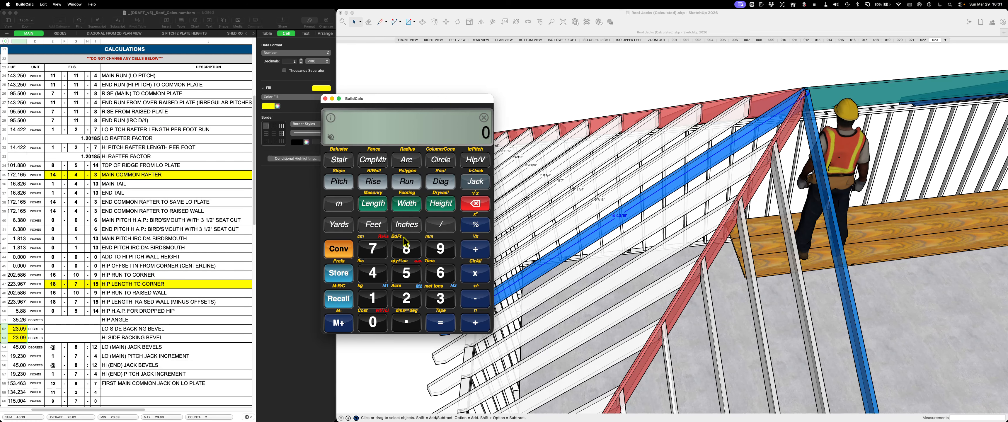
pyautogui.click(372, 272)
pyautogui.click(373, 224)
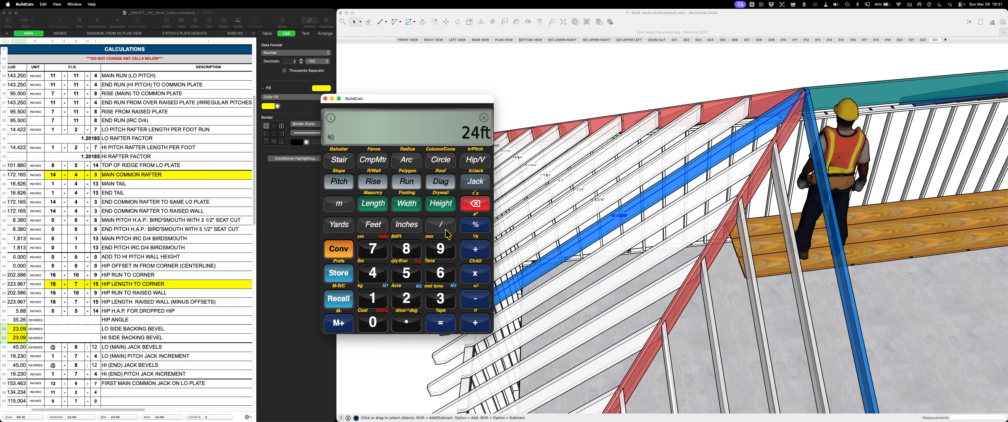
pyautogui.click(475, 298)
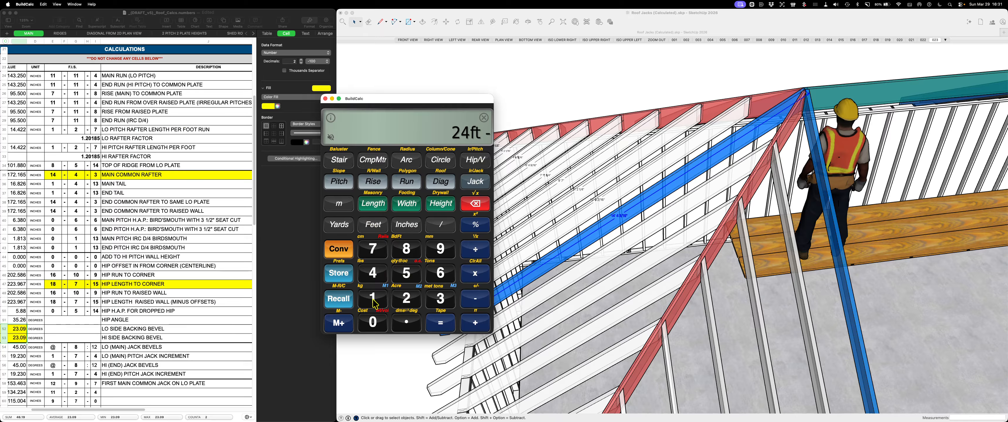
pyautogui.click(382, 299)
pyautogui.click(406, 225)
pyautogui.click(373, 298)
pyautogui.click(441, 225)
pyautogui.click(406, 298)
pyautogui.click(441, 322)
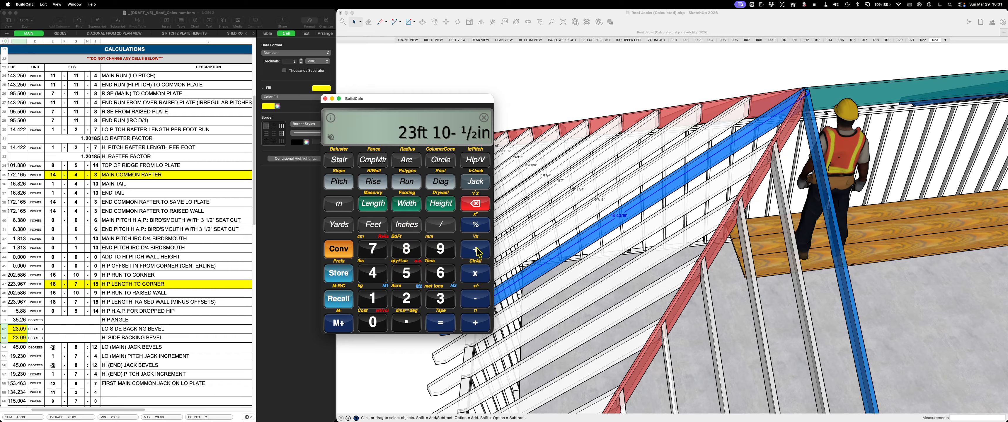
# Divide the calculated span by 2 and store the quotient as the Run
pyautogui.click(478, 252)
pyautogui.click(404, 300)
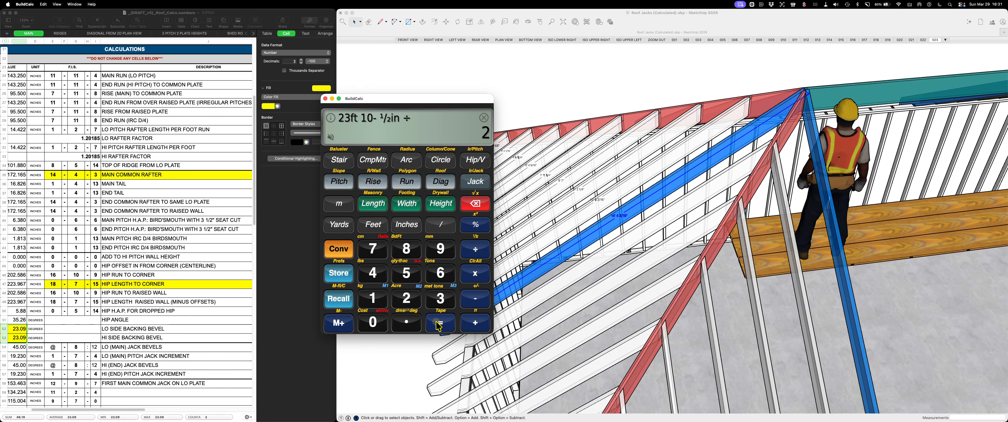
pyautogui.click(439, 324)
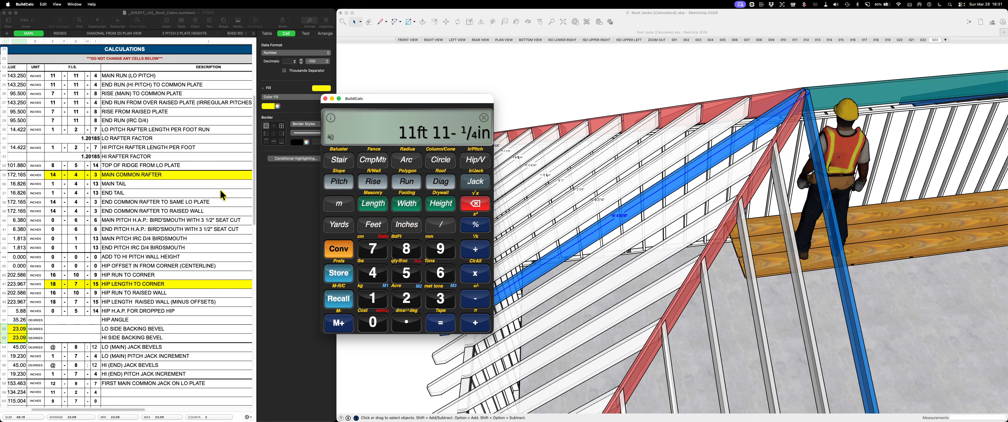
pyautogui.scroll(3, 216, 202)
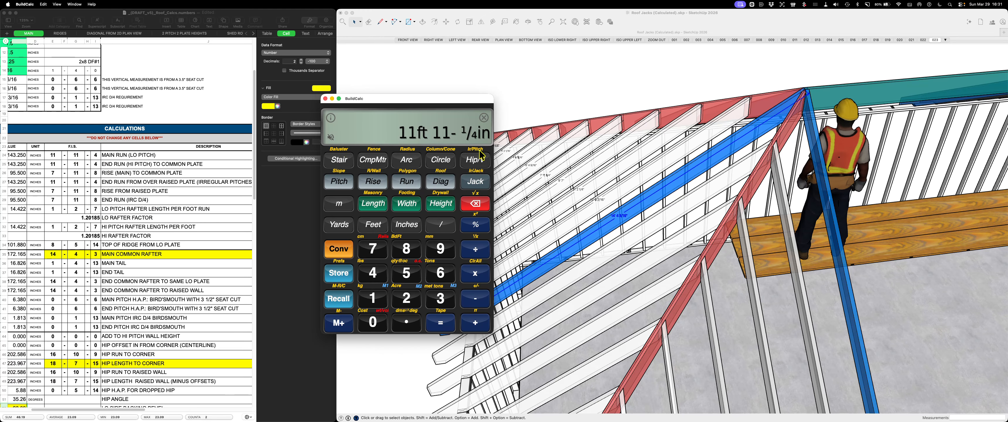
pyautogui.click(407, 181)
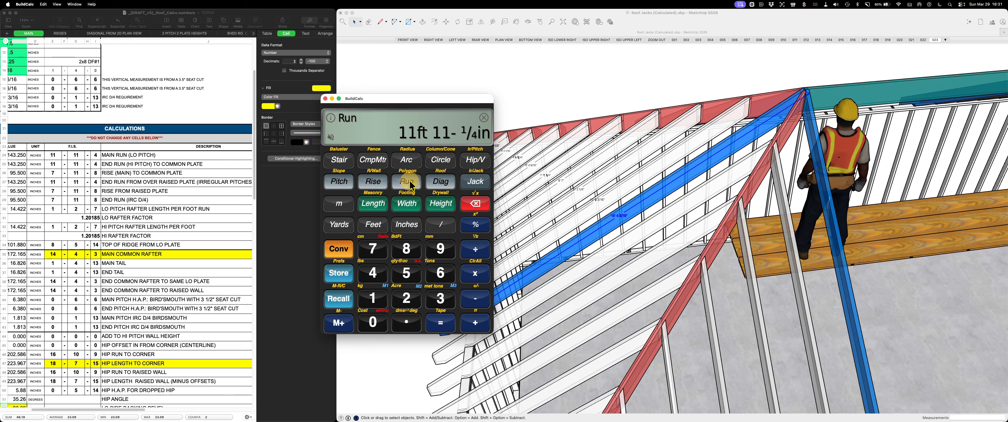
# Set the Pitch to 8 inches and calculate the common rafter's Diagonal and Rise
pyautogui.click(406, 246)
pyautogui.click(406, 225)
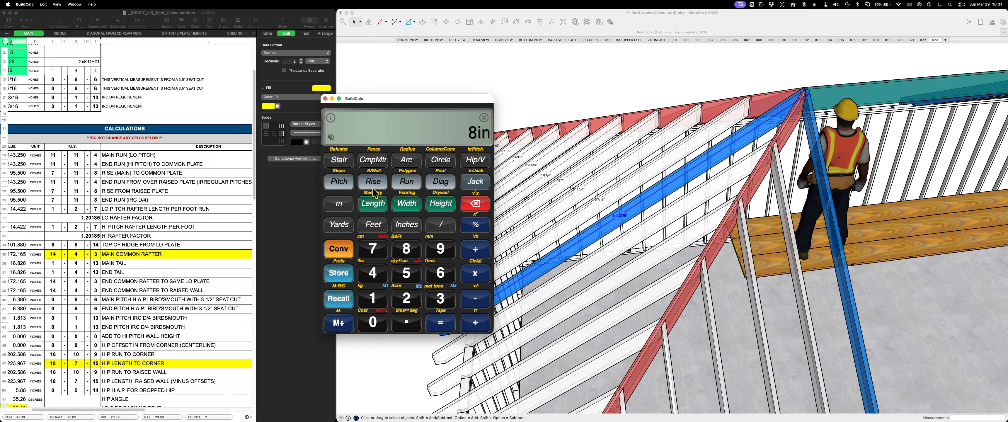
pyautogui.click(338, 182)
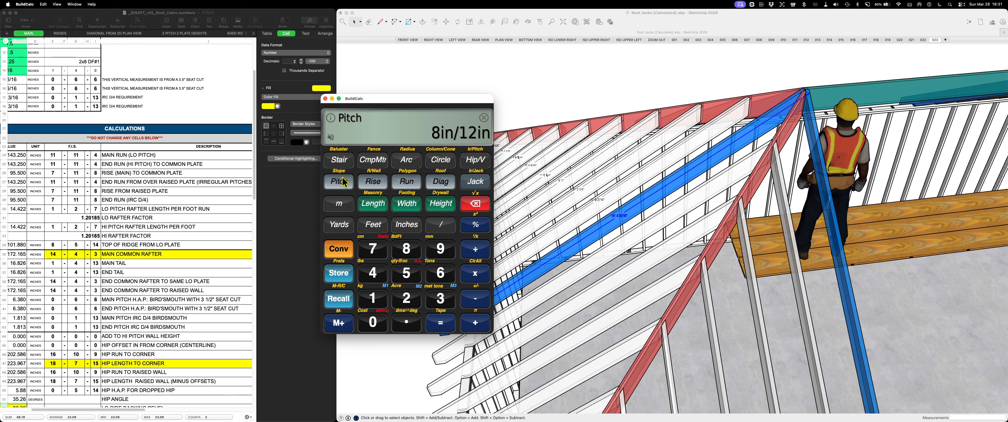
pyautogui.click(444, 182)
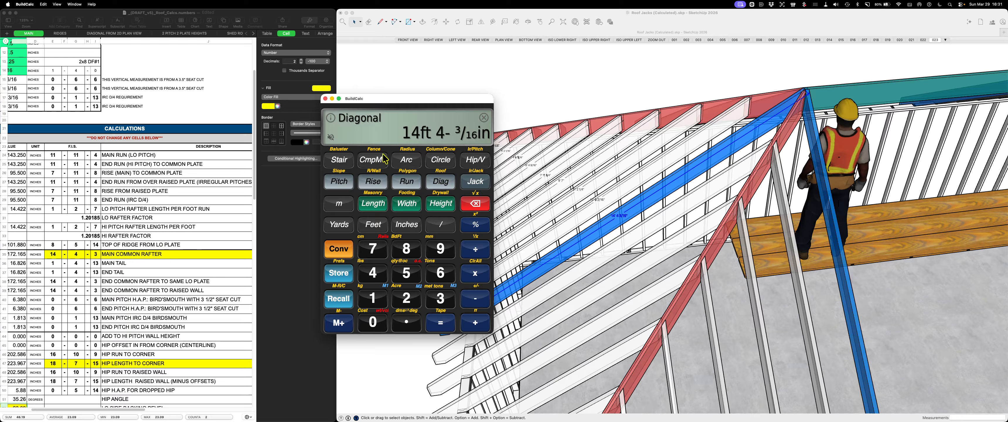
pyautogui.click(375, 184)
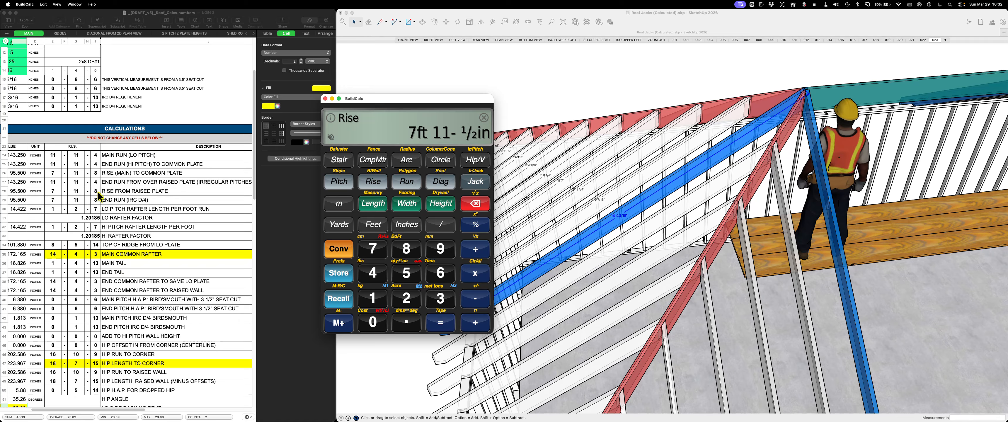
# Run the Hip/Valley function and compare its hip rafter results with the spreadsheet's hip rows
pyautogui.scroll(-3, 145, 269)
pyautogui.scroll(-3, 148, 268)
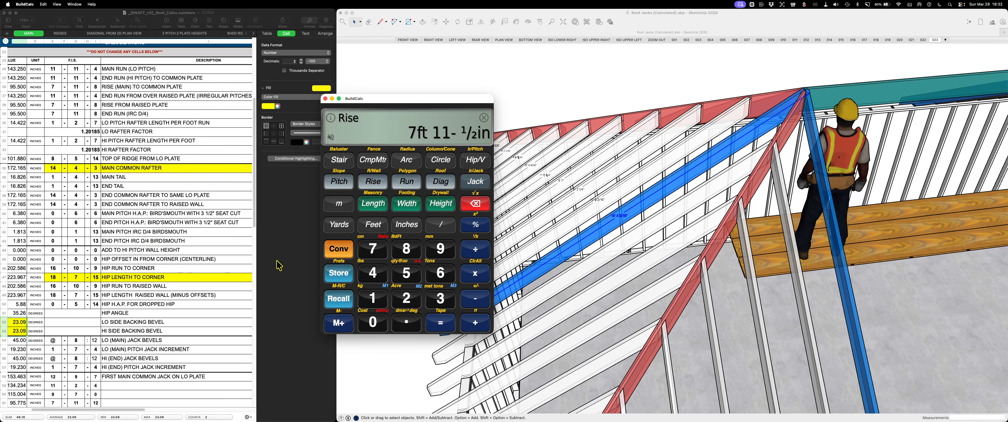
pyautogui.click(477, 160)
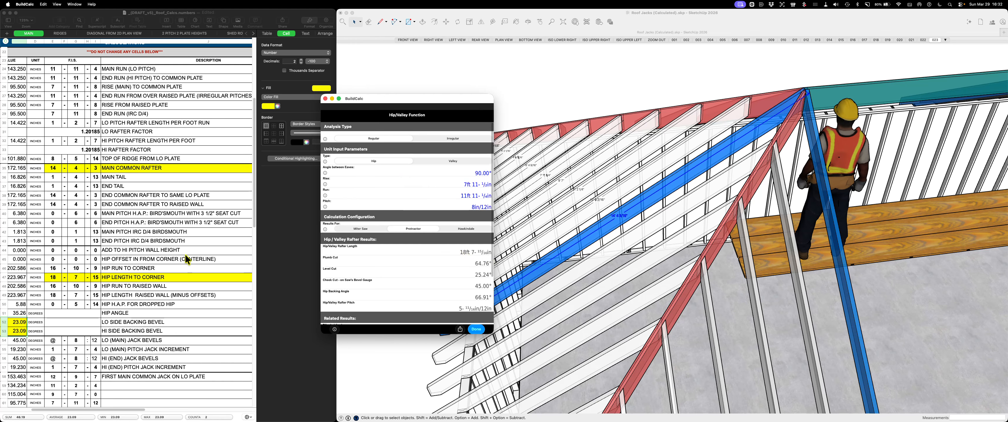
pyautogui.scroll(-1, 185, 254)
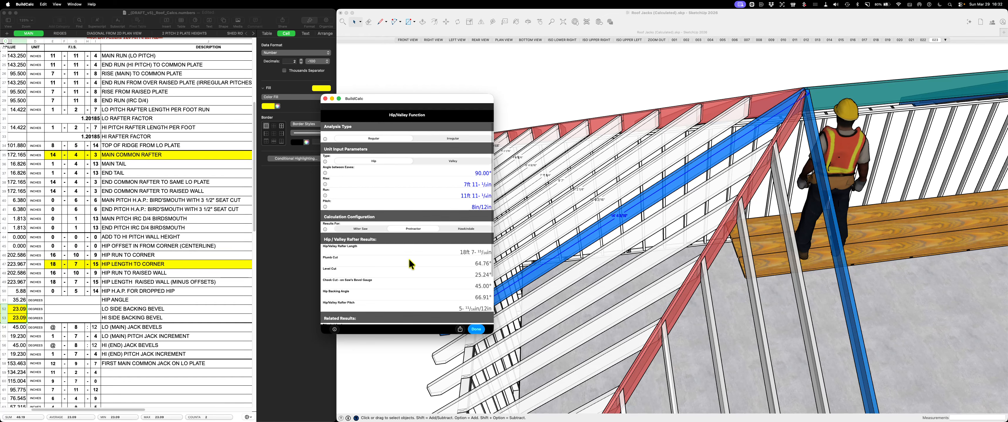
pyautogui.scroll(-3, 409, 260)
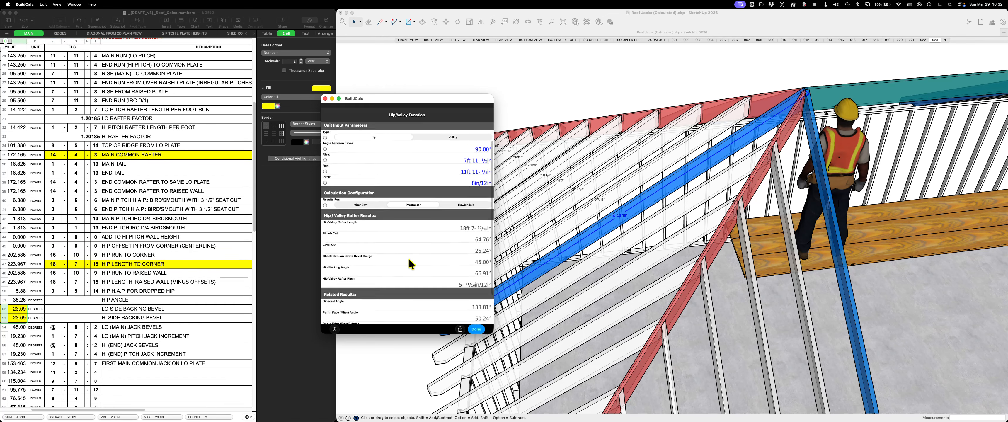
pyautogui.scroll(-1, 409, 259)
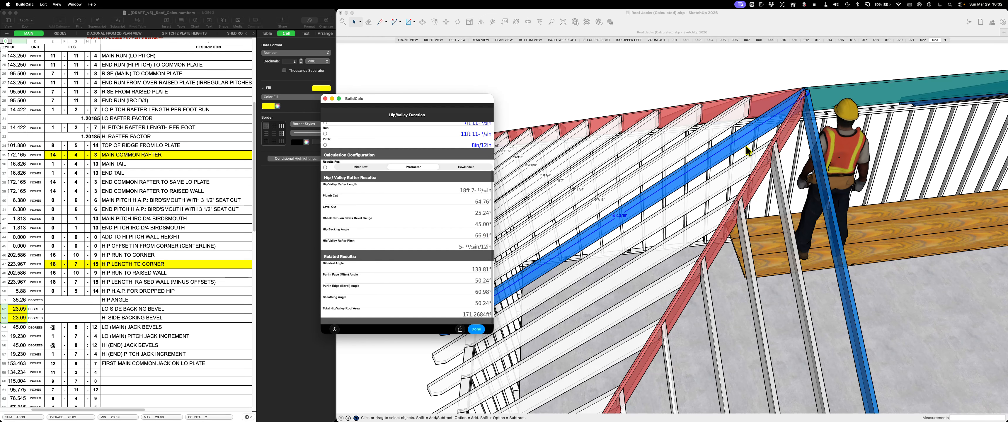
# Inspect the junction of the blue common rafters and the red hip at the ridge in the SketchUp model
pyautogui.scroll(2, 808, 119)
pyautogui.scroll(3, 807, 119)
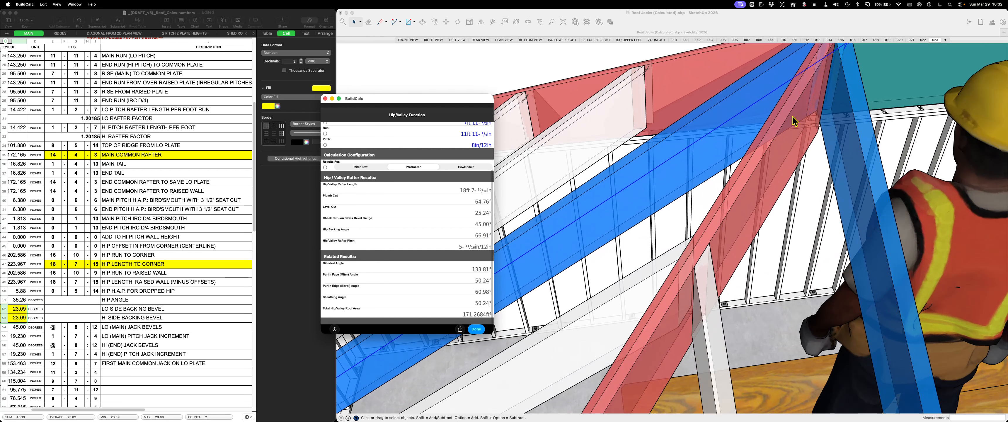
pyautogui.scroll(-2, 771, 141)
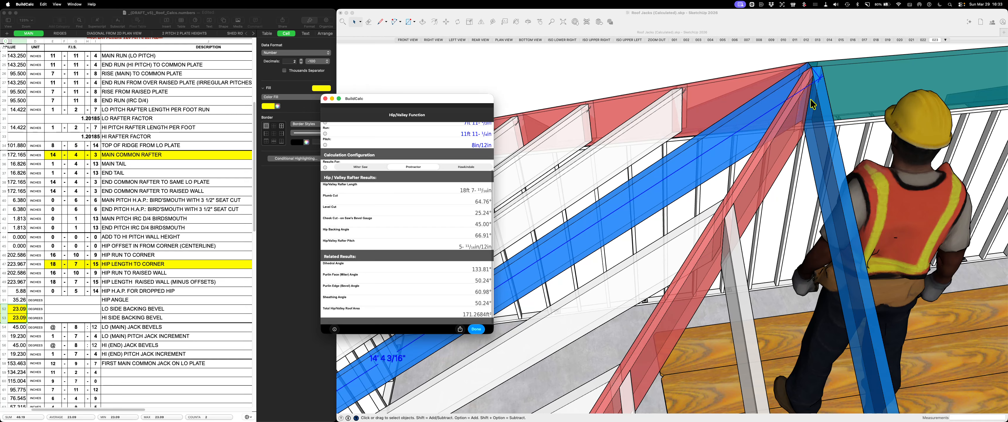
# Check the spreadsheet's backing bevel and jack rows against the Hip/Valley results, and close the results
pyautogui.scroll(-2, 162, 270)
pyautogui.scroll(-6, 162, 270)
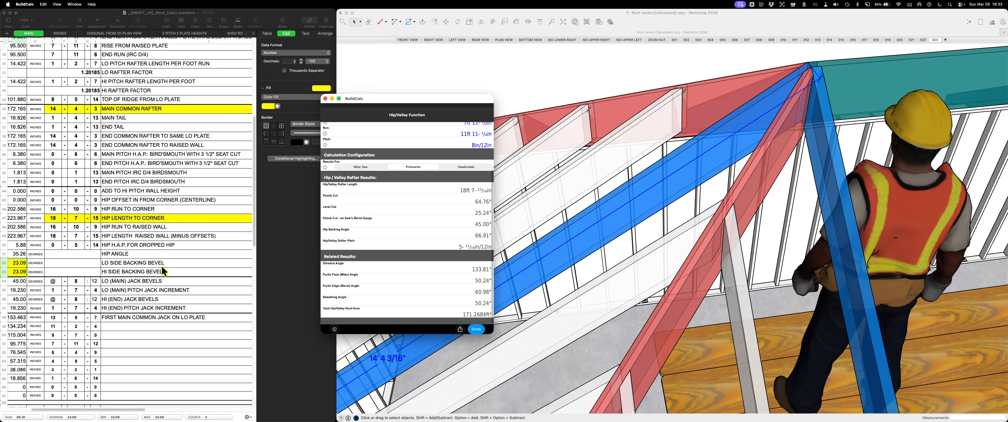
pyautogui.scroll(-4, 164, 270)
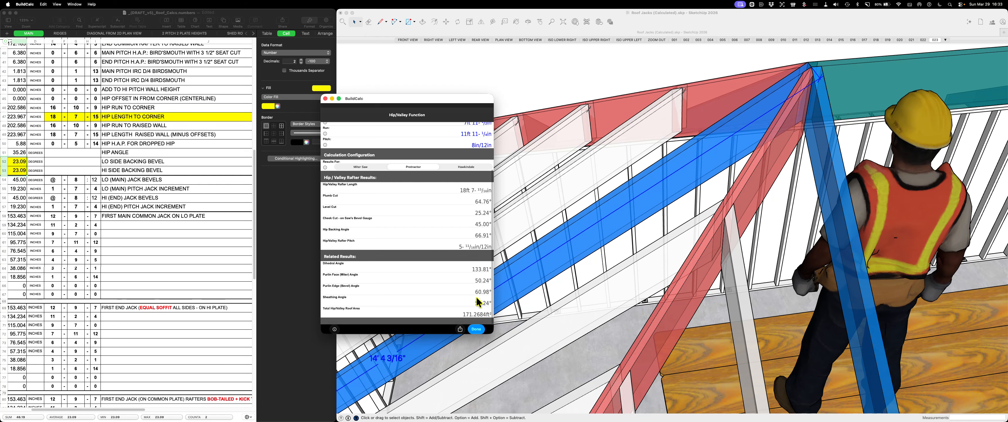
pyautogui.click(478, 330)
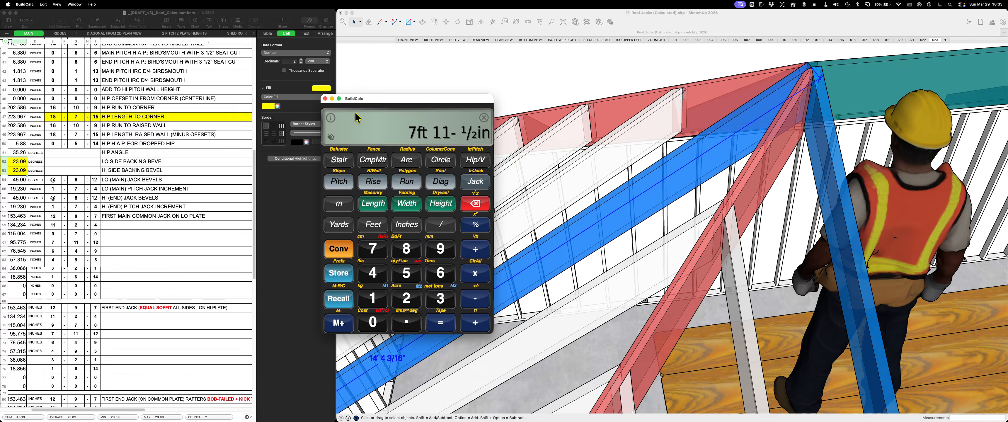
# Move the calculator clear of the model and examine up close how the hip and common rafters meet at the ridge end
pyautogui.moveTo(380, 101); pyautogui.dragTo(342, 139)
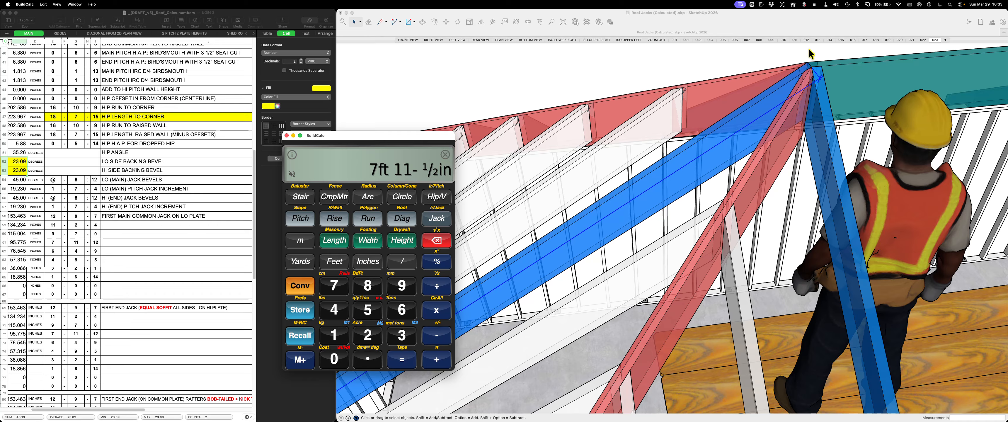
pyautogui.scroll(3, 825, 55)
pyautogui.scroll(-4, 825, 55)
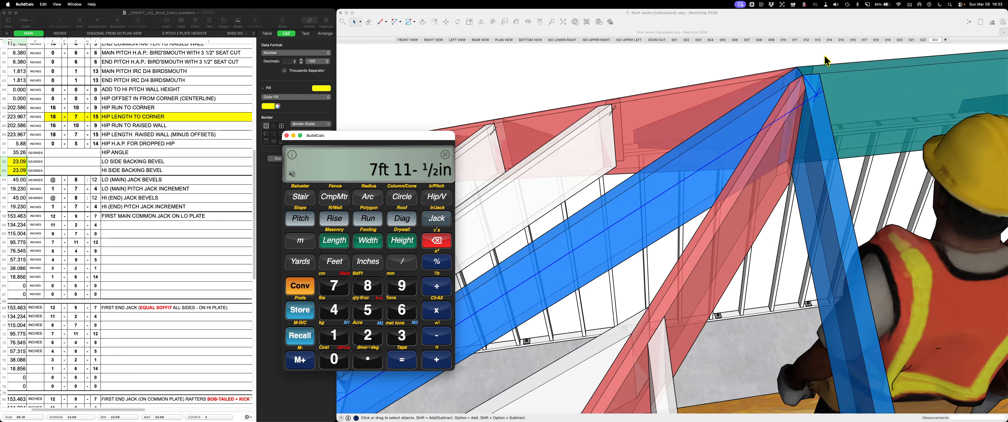
pyautogui.scroll(4, 825, 57)
pyautogui.scroll(-3, 825, 59)
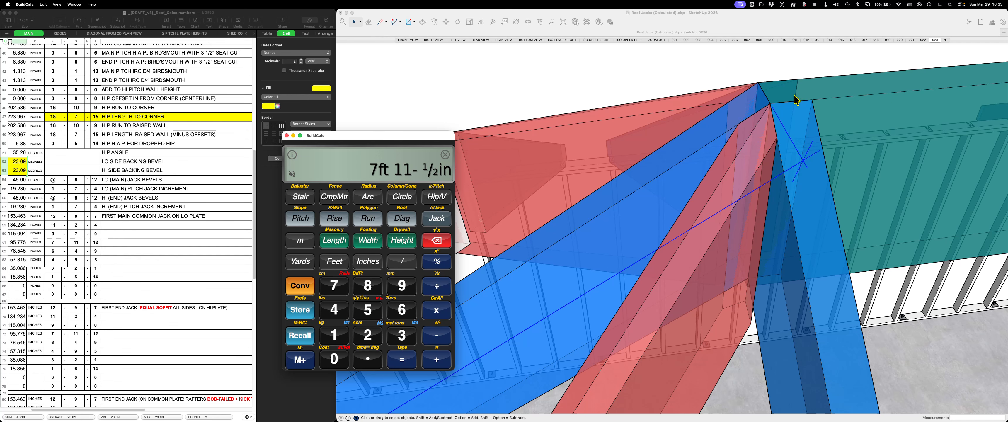
pyautogui.scroll(-2, 810, 90)
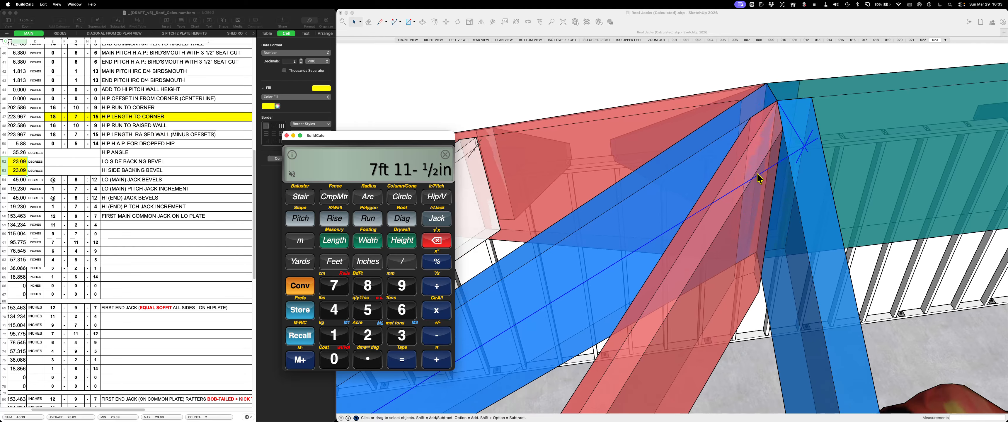
pyautogui.scroll(-1, 769, 142)
pyautogui.scroll(-4, 770, 147)
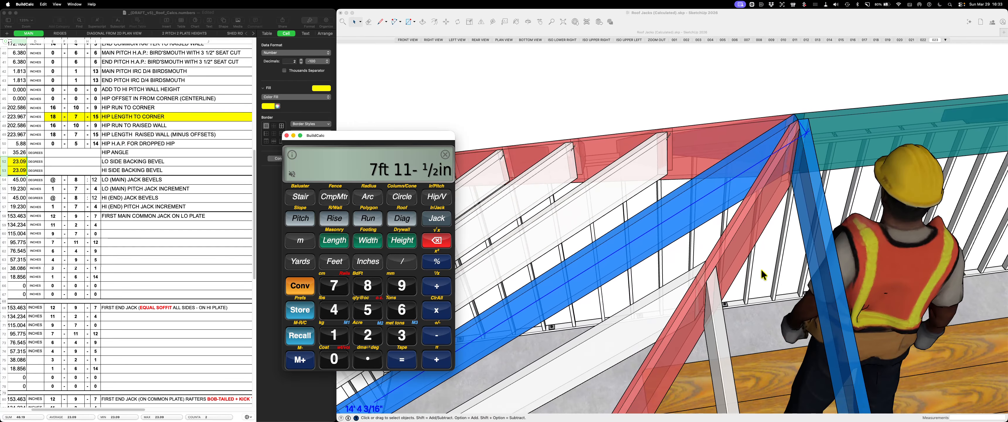
# Draw a short line about 1 1/4" long from the end jack's tip across to the hip's edge
pyautogui.scroll(-1, 722, 280)
pyautogui.scroll(5, 722, 281)
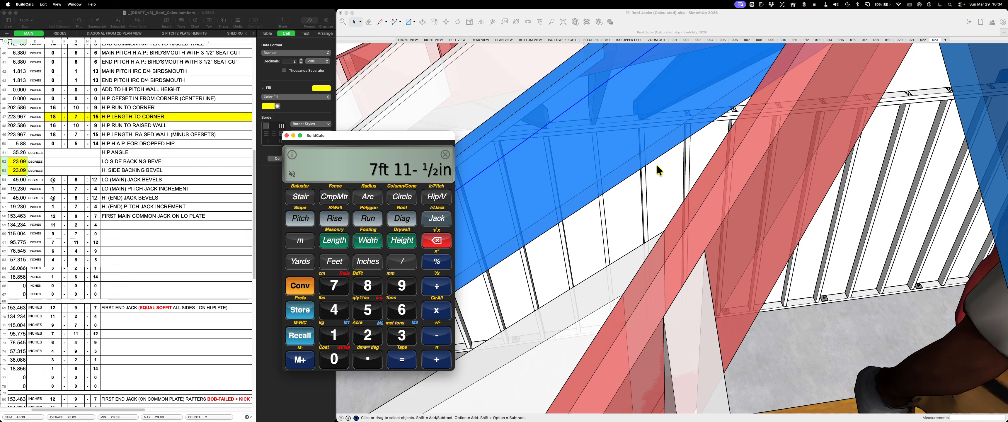
pyautogui.click(672, 180)
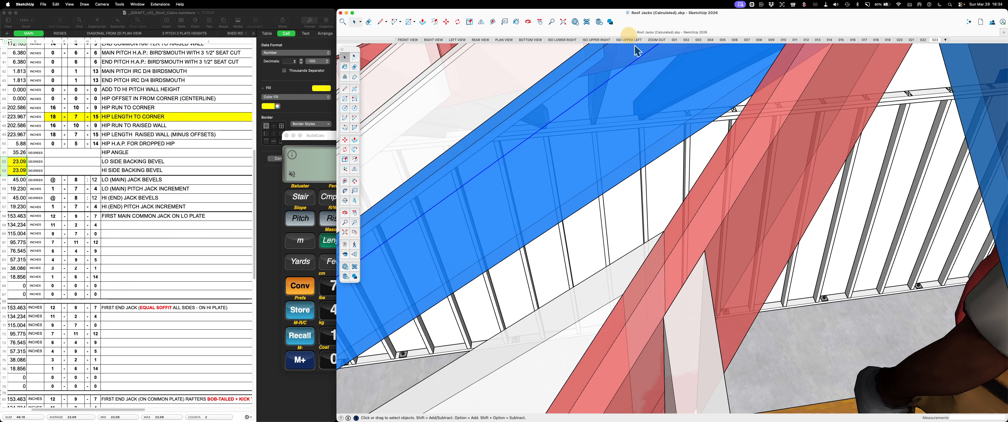
pyautogui.press('l')
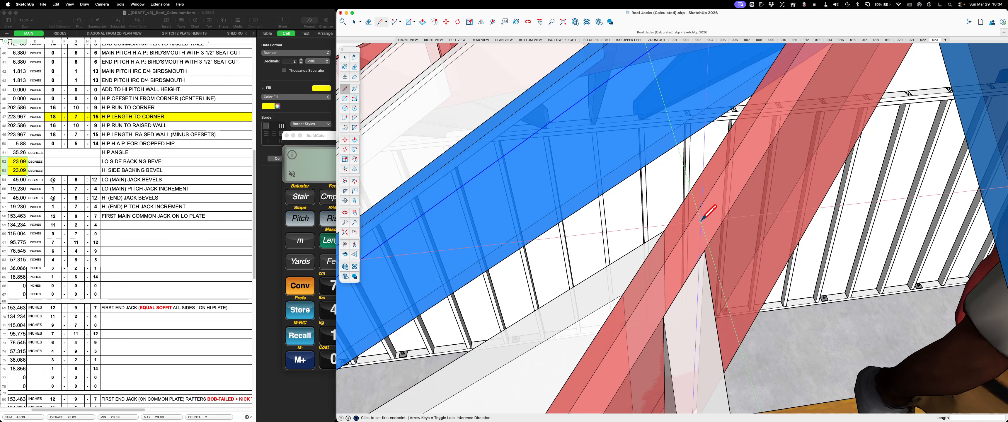
pyautogui.click(704, 250)
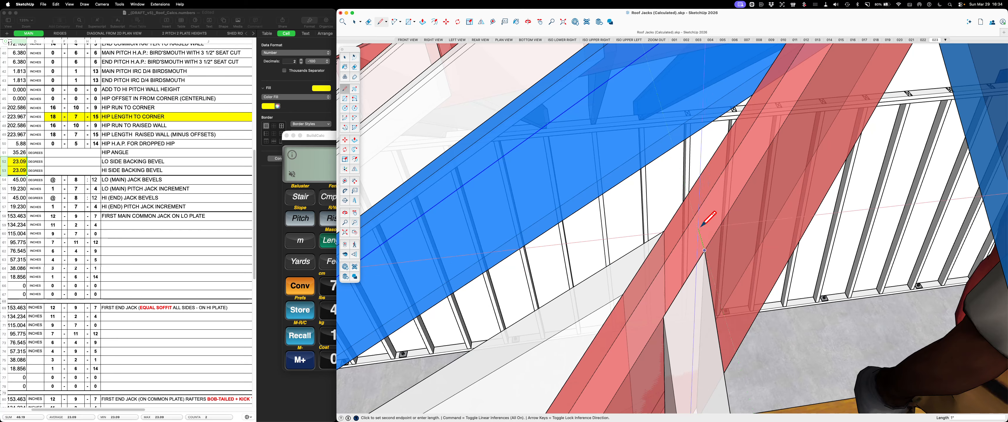
pyautogui.click(698, 209)
pyautogui.press('space')
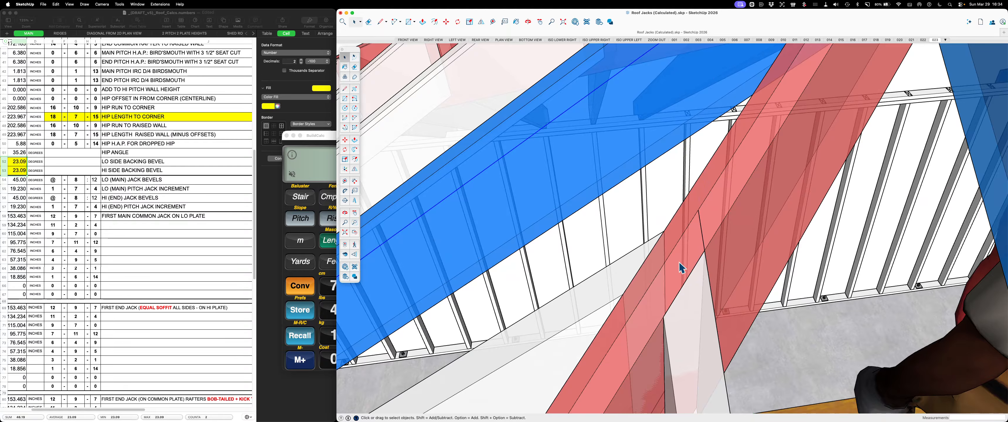
# Examine from several angles how the first jack rafter meets the red hip beside the marked line
pyautogui.scroll(10, 685, 260)
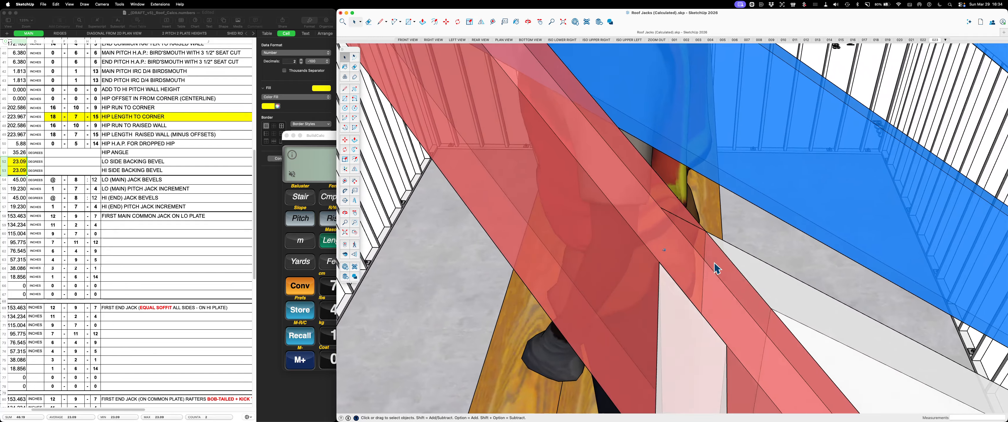
pyautogui.moveTo(716, 269)
pyautogui.mouseDown(button='middle')
pyautogui.moveTo(621, 235)
pyautogui.moveTo(626, 274)
pyautogui.moveTo(659, 294)
pyautogui.moveTo(613, 286)
pyautogui.mouseUp(button='middle')
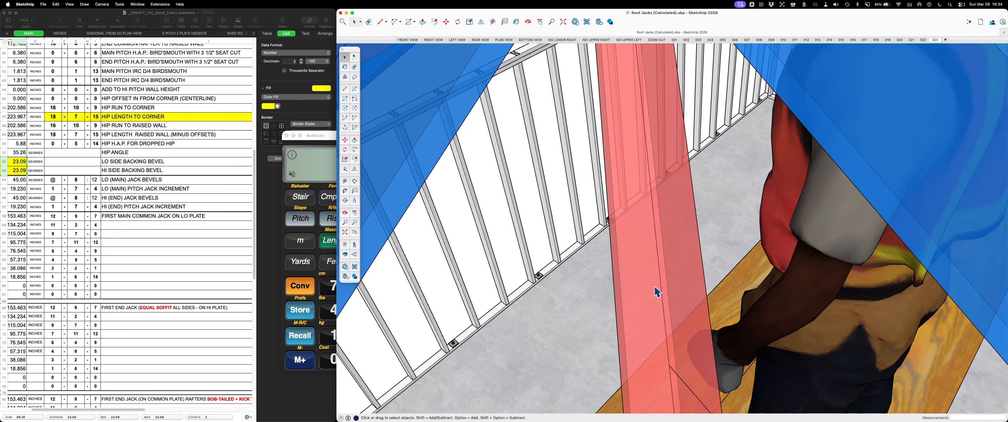
pyautogui.moveTo(715, 292)
pyautogui.mouseDown(button='middle')
pyautogui.moveTo(665, 292)
pyautogui.moveTo(657, 324)
pyautogui.moveTo(586, 316)
pyautogui.mouseUp(button='middle')
pyautogui.scroll(-10, 584, 312)
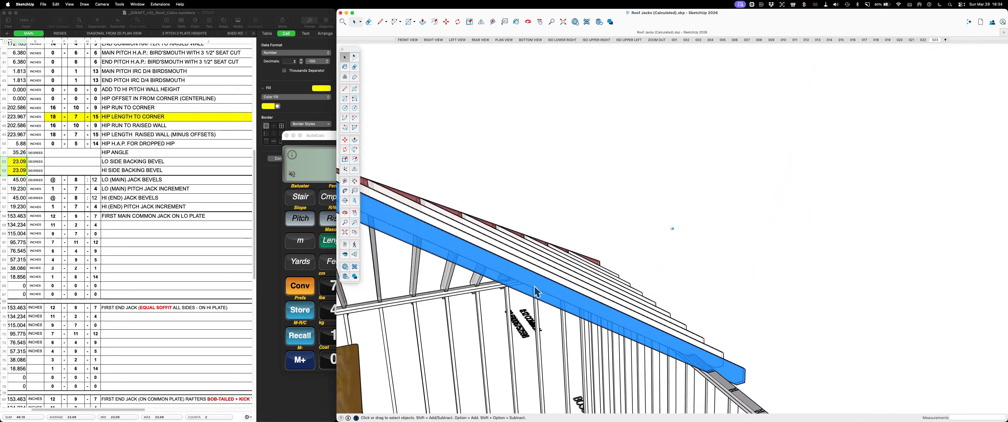
pyautogui.moveTo(563, 270)
pyautogui.mouseDown(button='middle')
pyautogui.moveTo(560, 288)
pyautogui.moveTo(543, 295)
pyautogui.moveTo(610, 301)
pyautogui.mouseUp(button='middle')
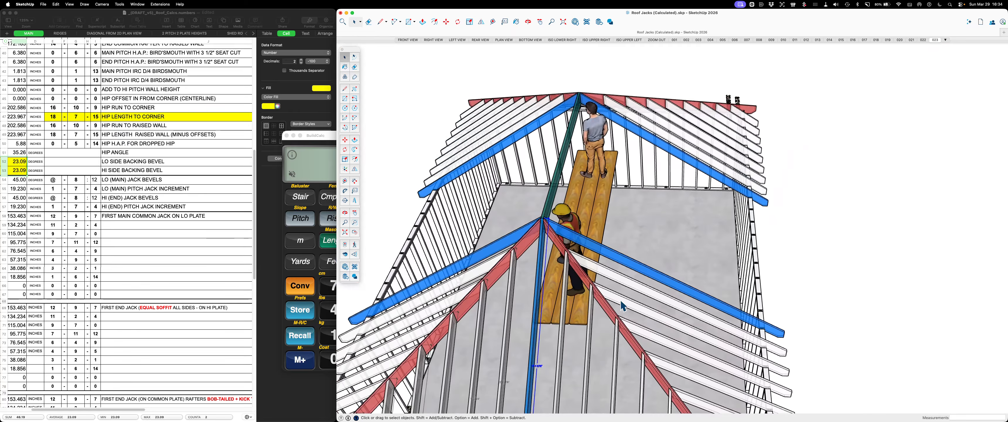
pyautogui.scroll(10, 624, 302)
pyautogui.scroll(10, 634, 292)
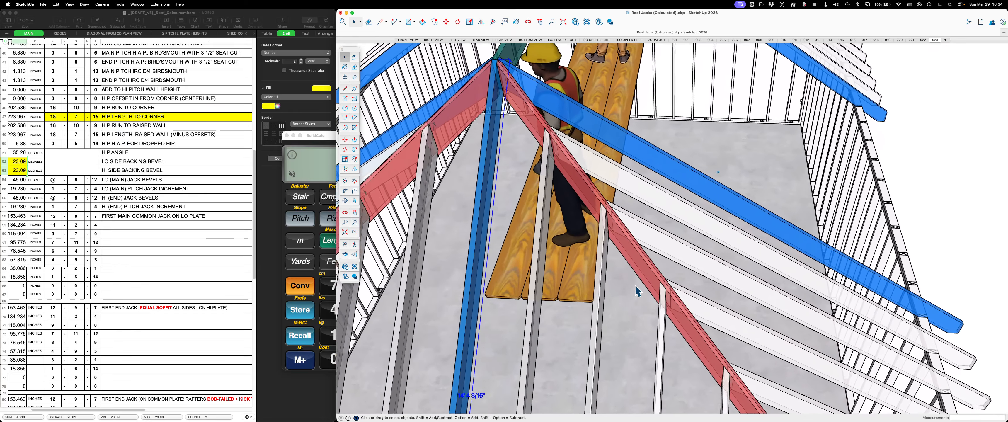
pyautogui.scroll(8, 638, 292)
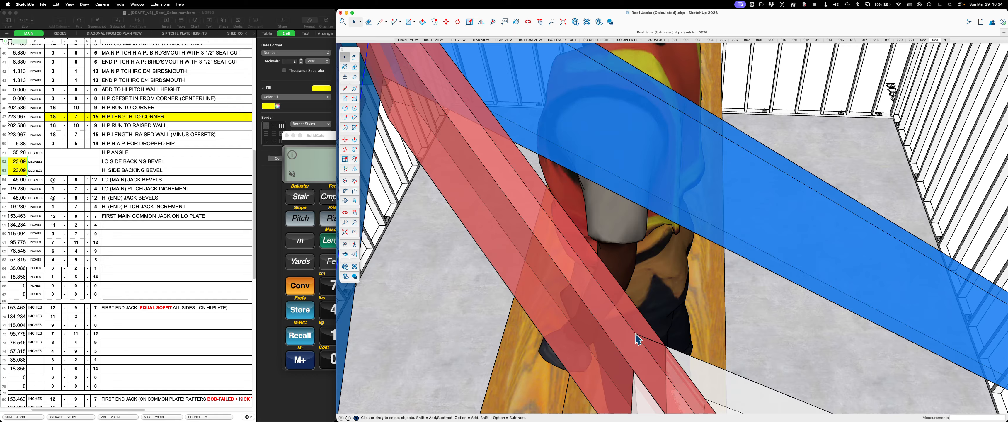
pyautogui.click(664, 341)
pyautogui.press('Escape')
pyautogui.moveTo(734, 331)
pyautogui.mouseDown(button='middle')
pyautogui.moveTo(570, 331)
pyautogui.moveTo(595, 330)
pyautogui.moveTo(572, 276)
pyautogui.moveTo(600, 270)
pyautogui.moveTo(437, 214)
pyautogui.moveTo(505, 234)
pyautogui.moveTo(687, 228)
pyautogui.moveTo(784, 148)
pyautogui.mouseUp(button='middle')
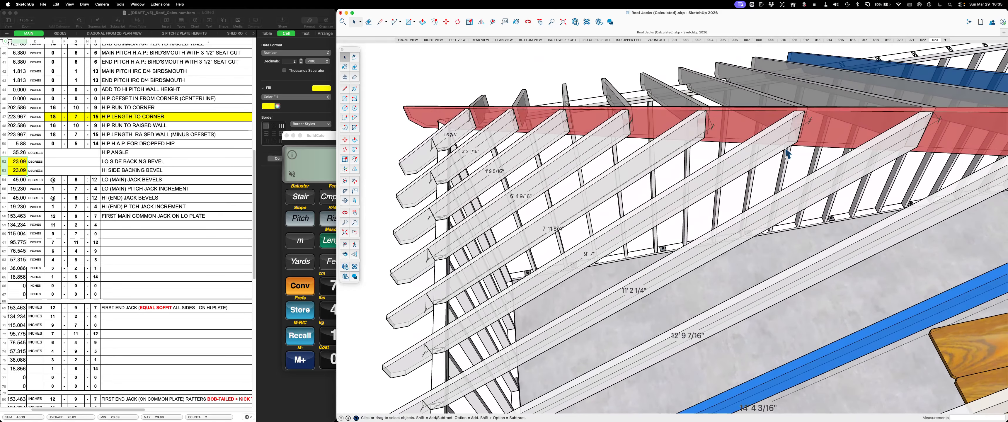
# Restore scene 023 of the dimensioned jacks, run BuildCalc's Jack function, and compare its jack lengths with the spreadsheet and model
pyautogui.click(936, 41)
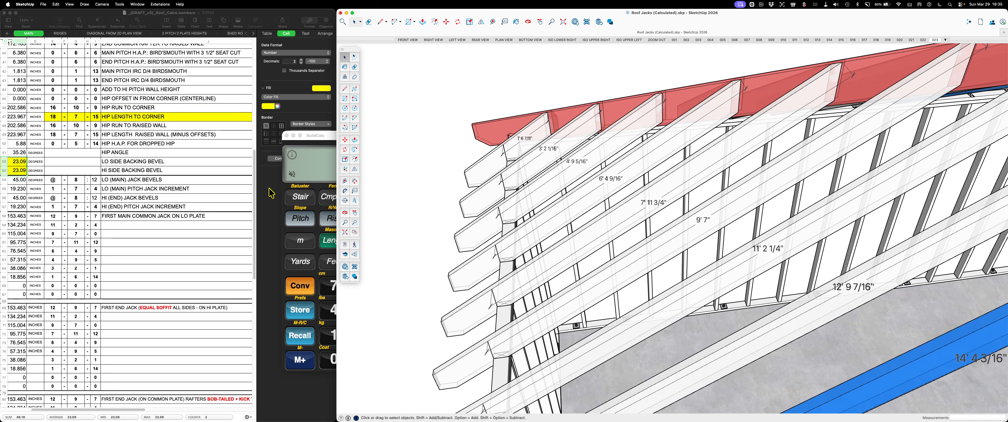
pyautogui.moveTo(331, 137); pyautogui.dragTo(271, 61)
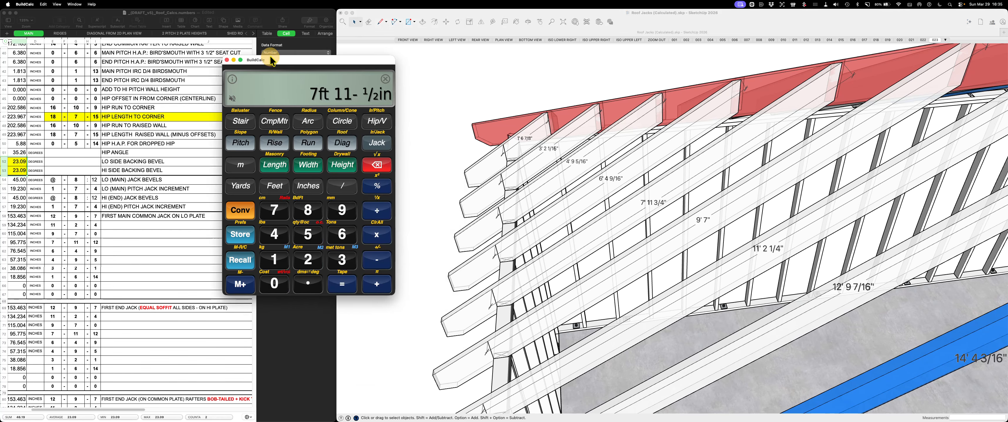
pyautogui.click(378, 143)
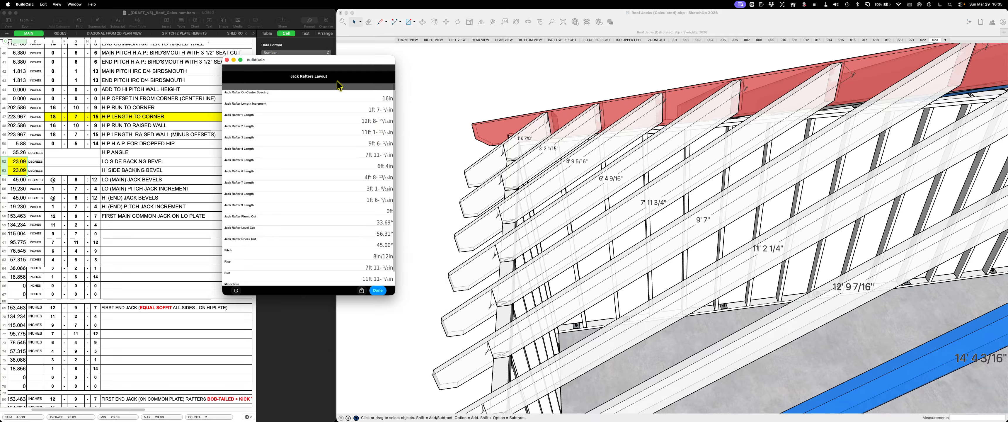
pyautogui.moveTo(339, 64); pyautogui.dragTo(383, 37)
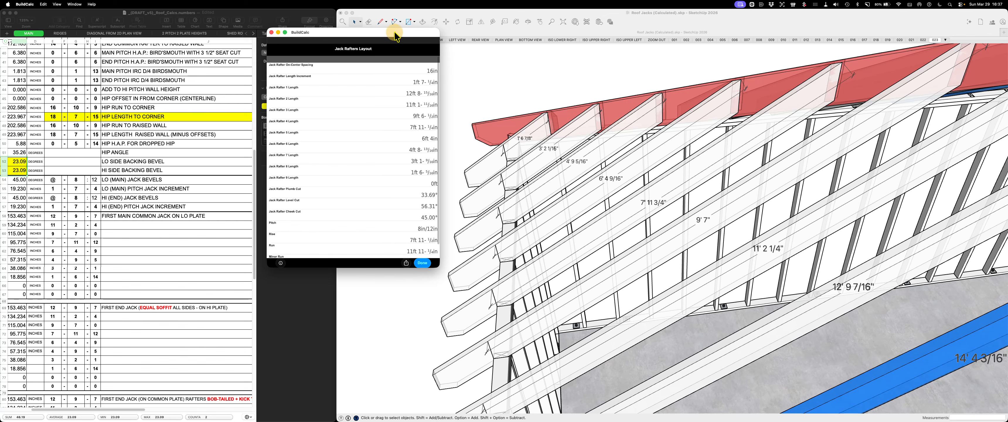
pyautogui.moveTo(394, 31); pyautogui.dragTo(400, 23)
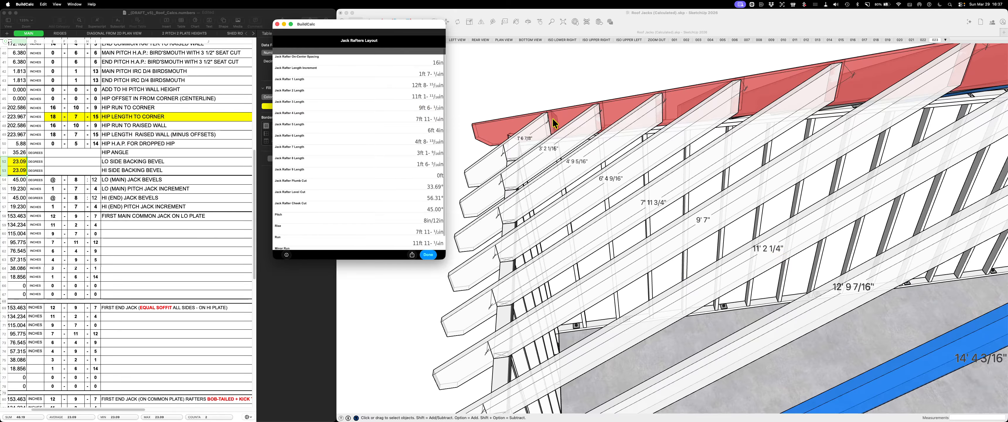
# Inspect where the jack rafters meet the hip and compare their spacing and lengths along the row up to the common rafter
pyautogui.scroll(-3, 543, 243)
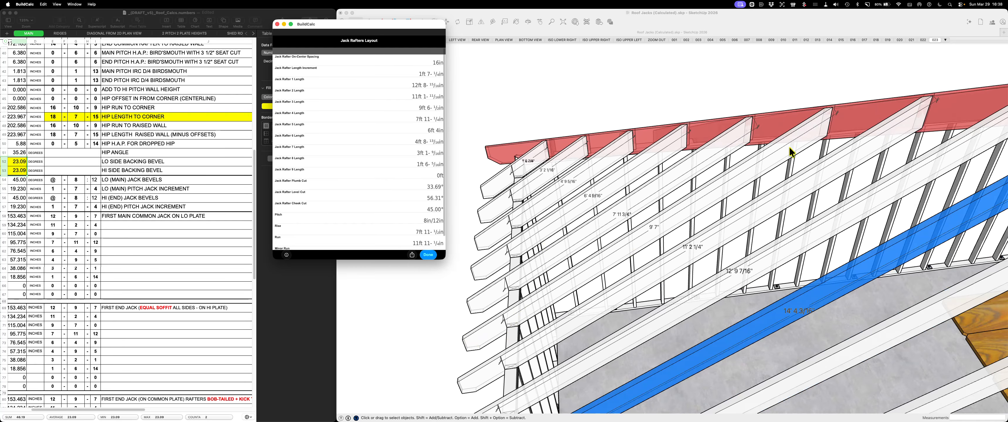
pyautogui.scroll(5, 830, 103)
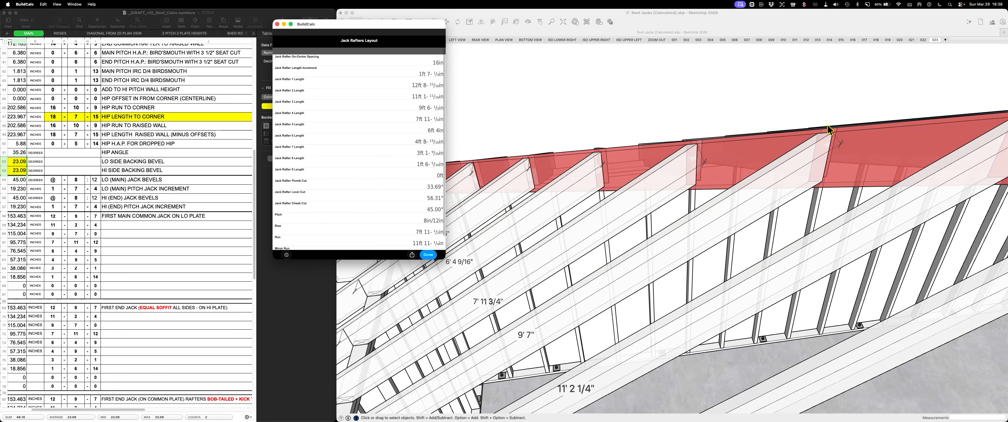
pyautogui.scroll(4, 826, 138)
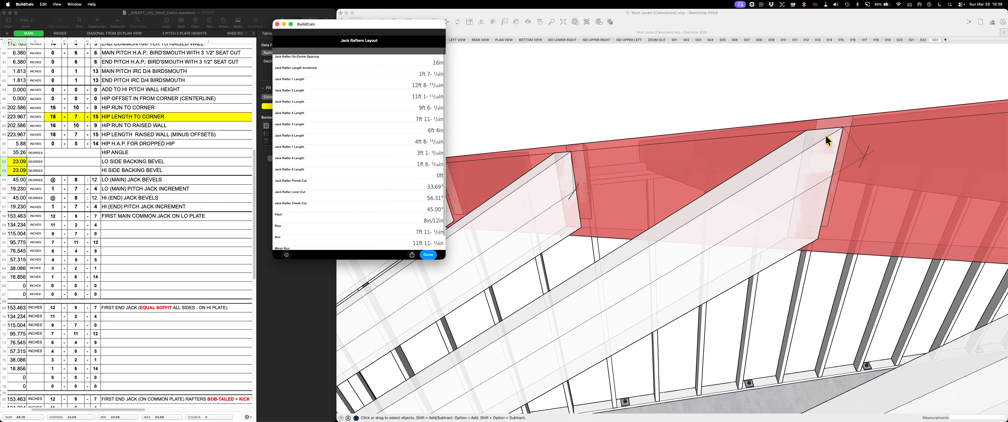
pyautogui.scroll(-10, 844, 138)
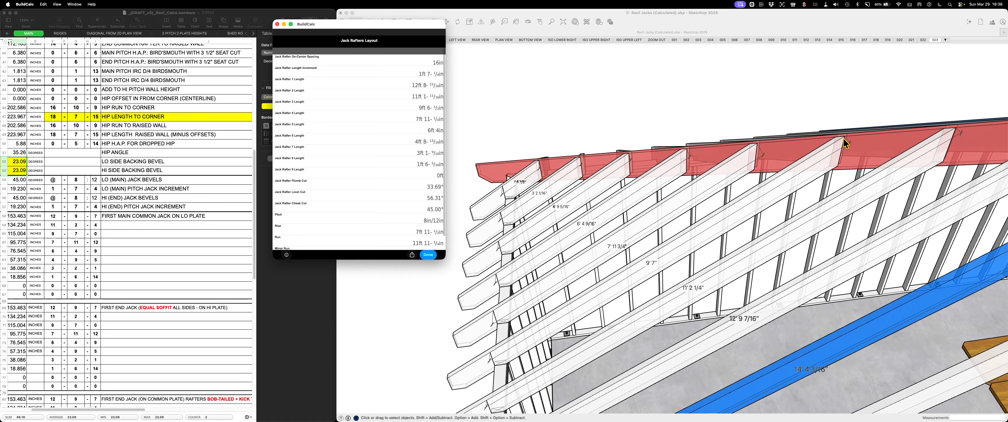
pyautogui.scroll(-3, 676, 75)
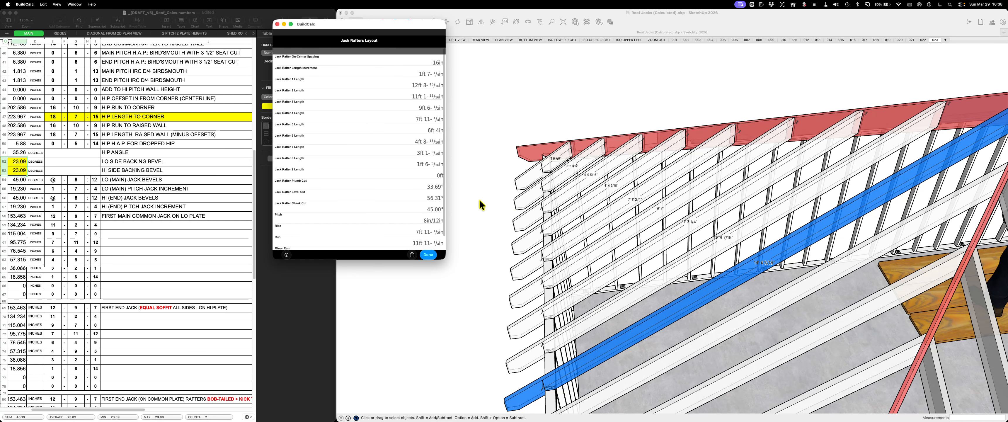
pyautogui.scroll(-3, 479, 199)
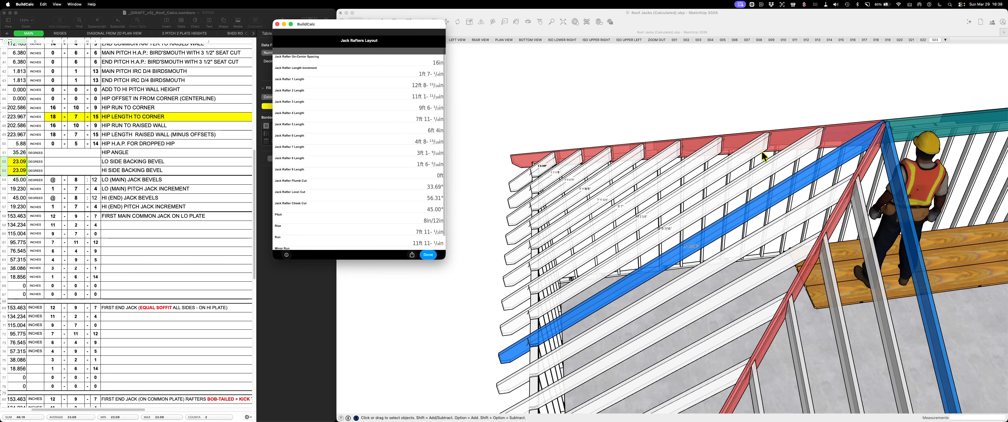
pyautogui.scroll(-3, 611, 178)
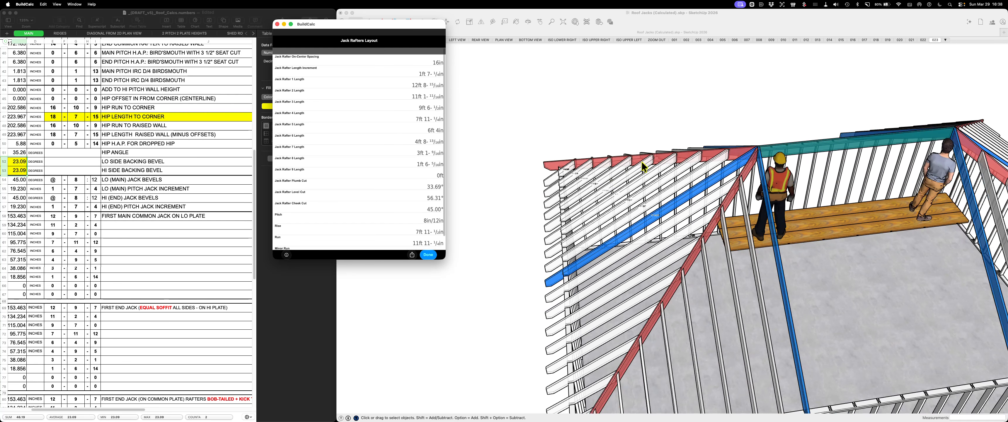
# Examine the hip from its tail to the ridge and how it fits between the blue common rafters
pyautogui.moveTo(642, 161)
pyautogui.mouseDown(button='middle')
pyautogui.moveTo(732, 198)
pyautogui.moveTo(761, 194)
pyautogui.mouseUp(button='middle')
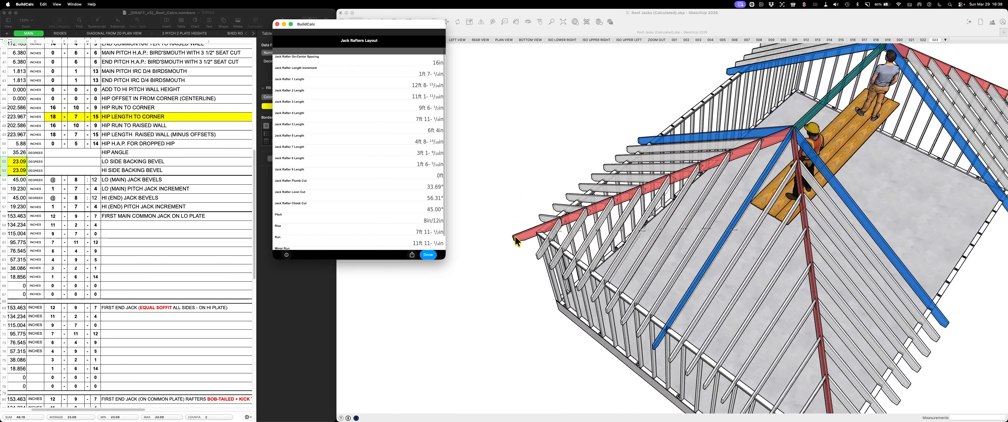
pyautogui.scroll(3, 517, 241)
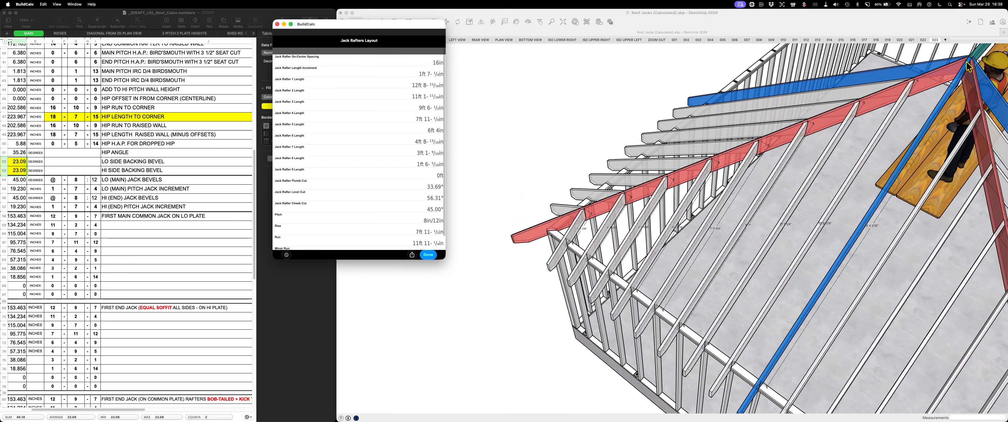
pyautogui.scroll(2, 967, 104)
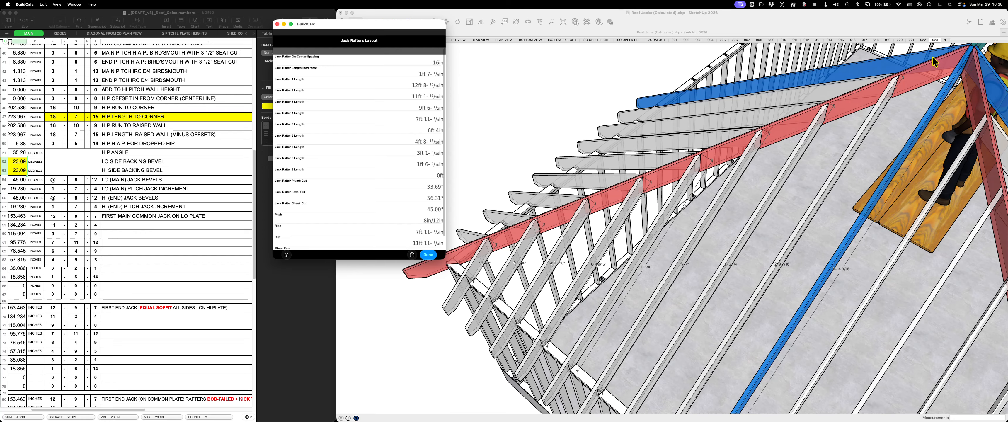
pyautogui.scroll(4, 900, 141)
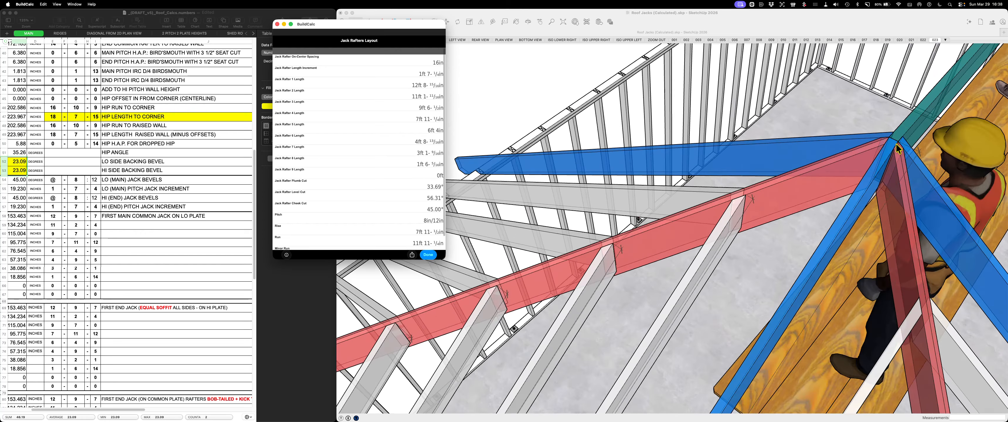
pyautogui.moveTo(897, 148); pyautogui.dragTo(974, 180, button='middle')
pyautogui.moveTo(846, 164); pyautogui.dragTo(784, 129, button='middle')
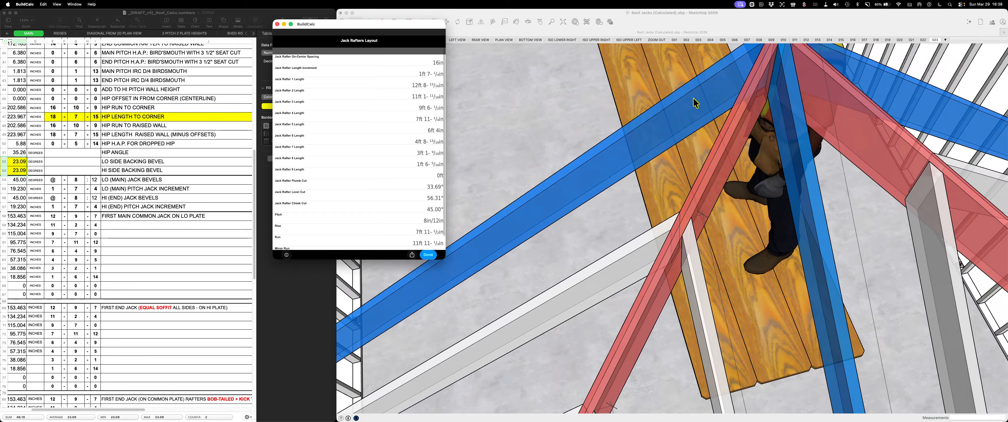
pyautogui.click(727, 86)
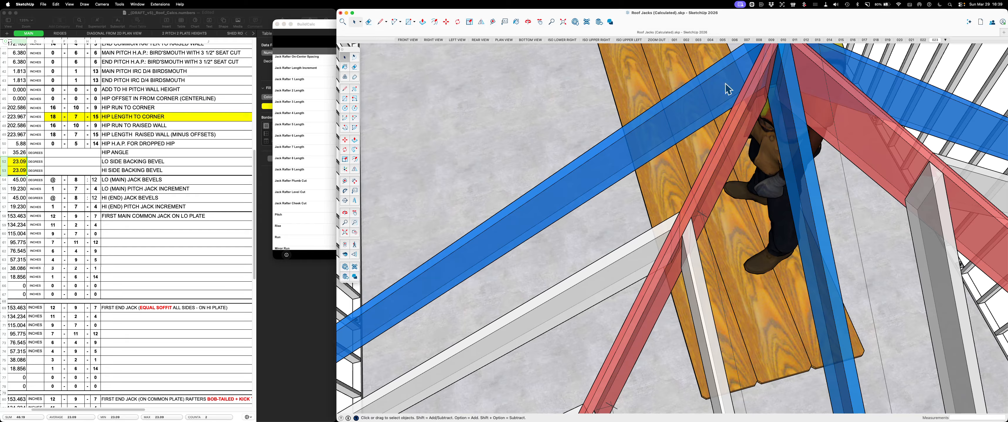
pyautogui.scroll(-3, 779, 246)
pyautogui.scroll(-2, 778, 245)
pyautogui.scroll(4, 775, 129)
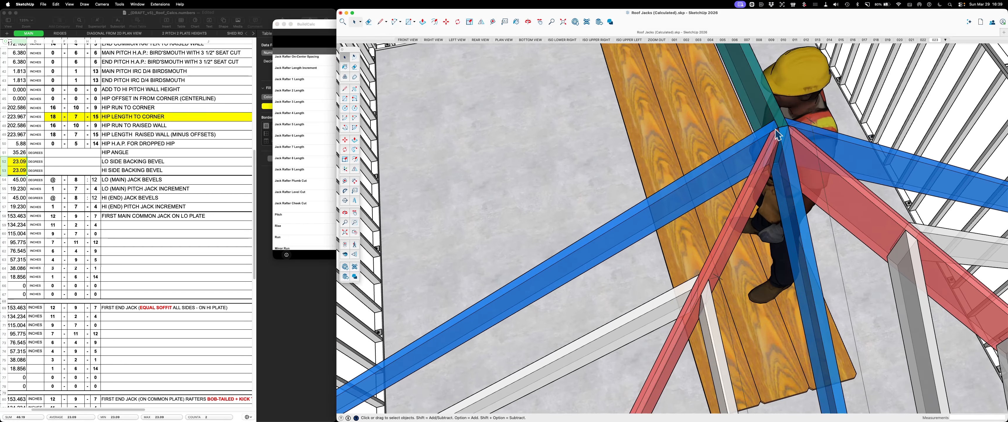
pyautogui.moveTo(658, 202); pyautogui.dragTo(757, 225, button='middle')
pyautogui.scroll(-5, 841, 165)
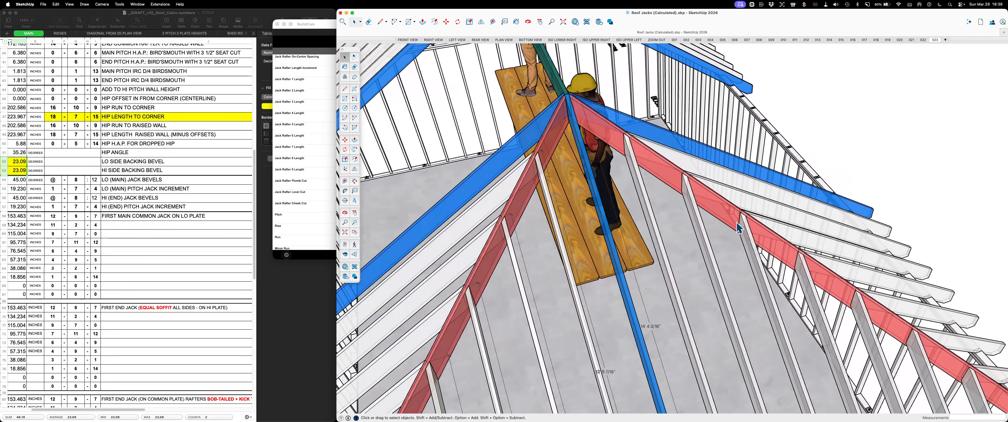
# Copy the red hip 50' straight up so that it stands clear of the roof framing
pyautogui.click(723, 212)
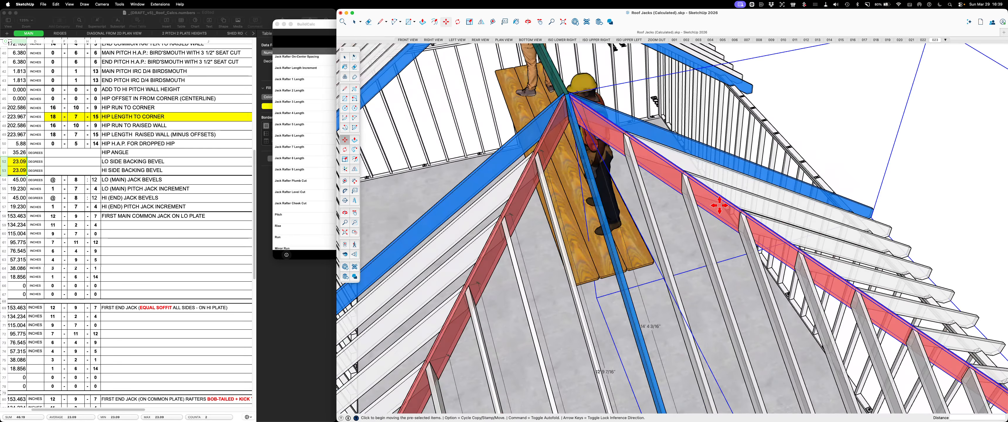
pyautogui.scroll(-8, 723, 211)
pyautogui.press('m')
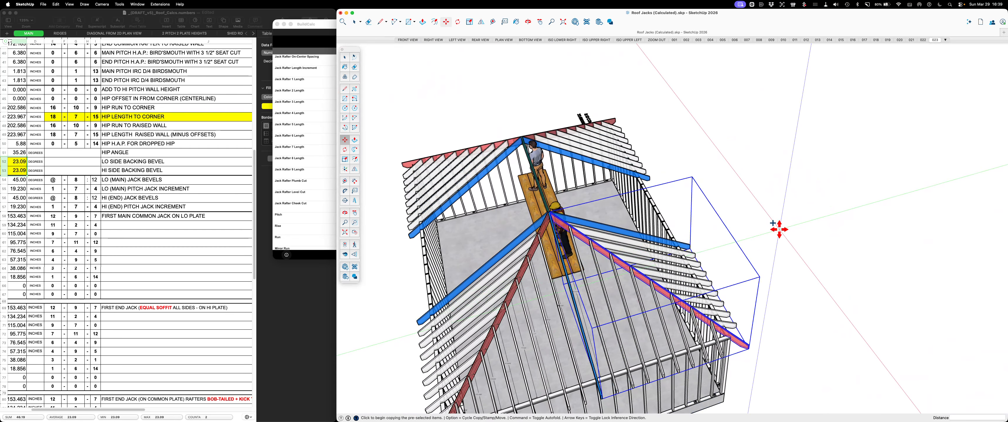
pyautogui.click(779, 228)
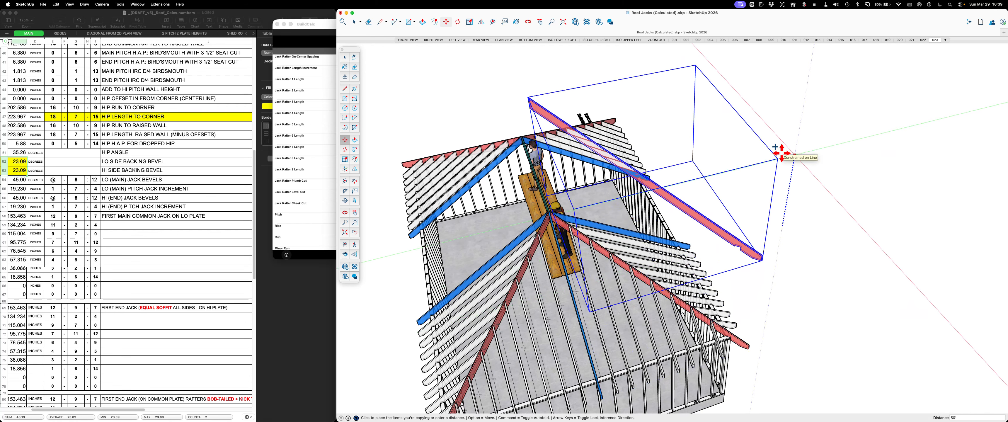
pyautogui.press('Escape')
pyautogui.press('space')
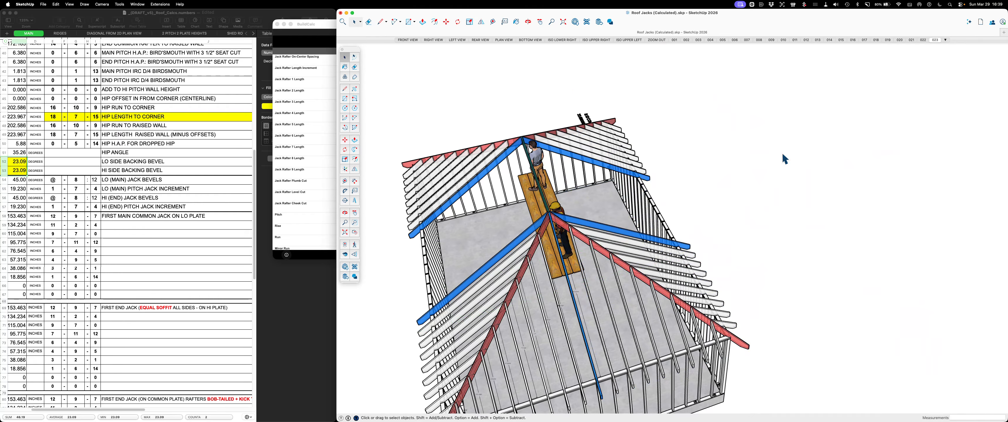
pyautogui.moveTo(782, 153); pyautogui.dragTo(691, 236, button='middle')
pyautogui.scroll(4, 619, 164)
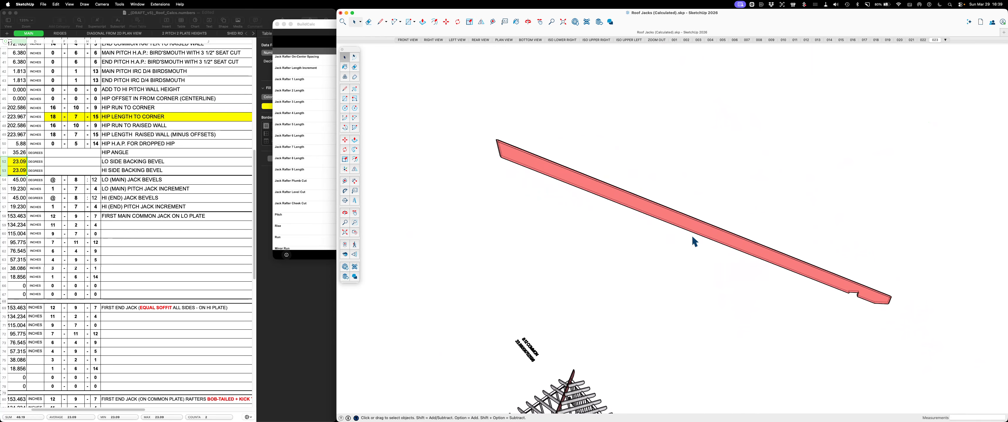
# Examine the isolated hip from its ridge cut to its birdsmouth against the spreadsheet's hip length to corner
pyautogui.moveTo(515, 166); pyautogui.dragTo(664, 219, button='middle')
pyautogui.moveTo(776, 260); pyautogui.dragTo(751, 292, button='middle')
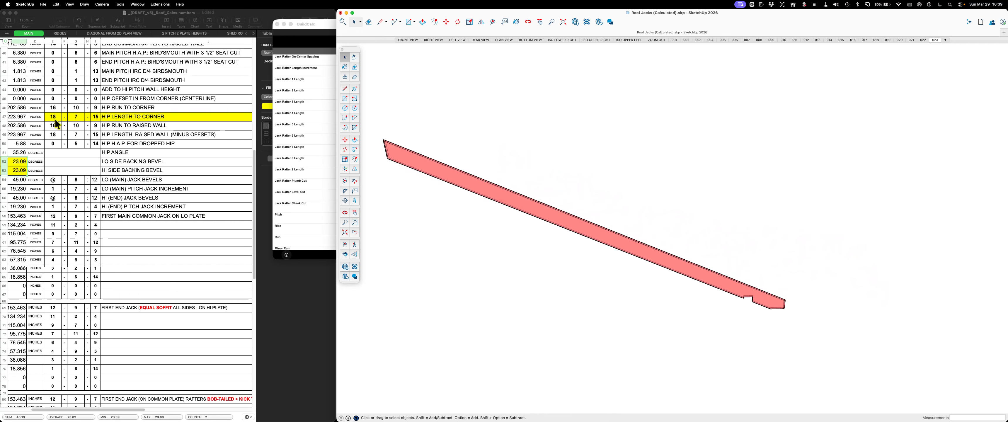
pyautogui.scroll(-4, 381, 148)
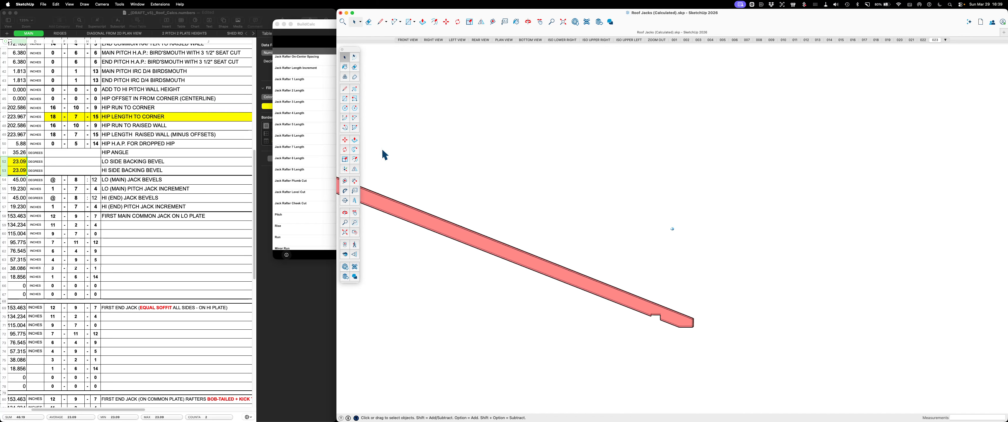
pyautogui.scroll(-2, 381, 148)
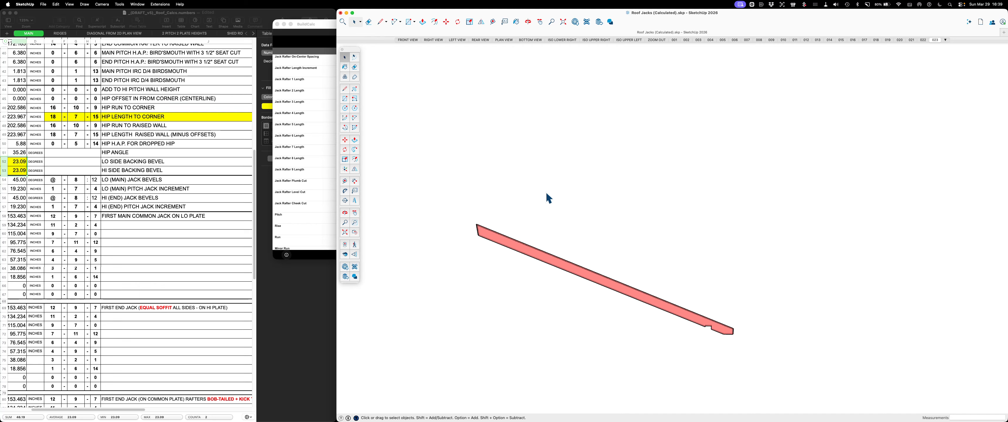
pyautogui.scroll(3, 550, 265)
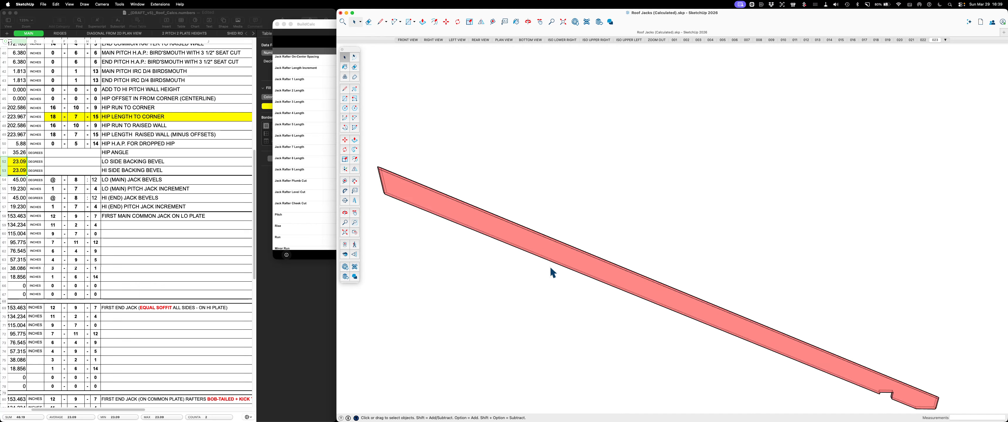
pyautogui.scroll(-1, 485, 239)
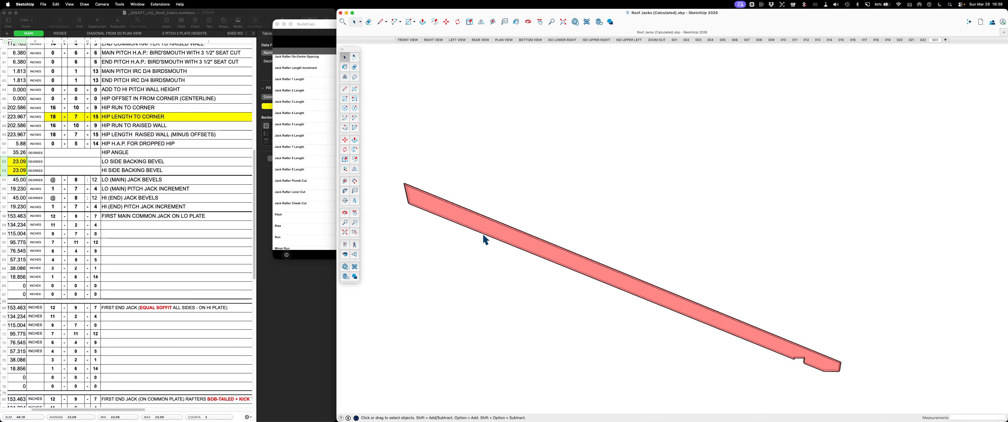
pyautogui.moveTo(843, 408)
pyautogui.mouseDown(button='middle')
pyautogui.moveTo(833, 266)
pyautogui.moveTo(841, 129)
pyautogui.mouseUp(button='middle')
pyautogui.scroll(5, 843, 311)
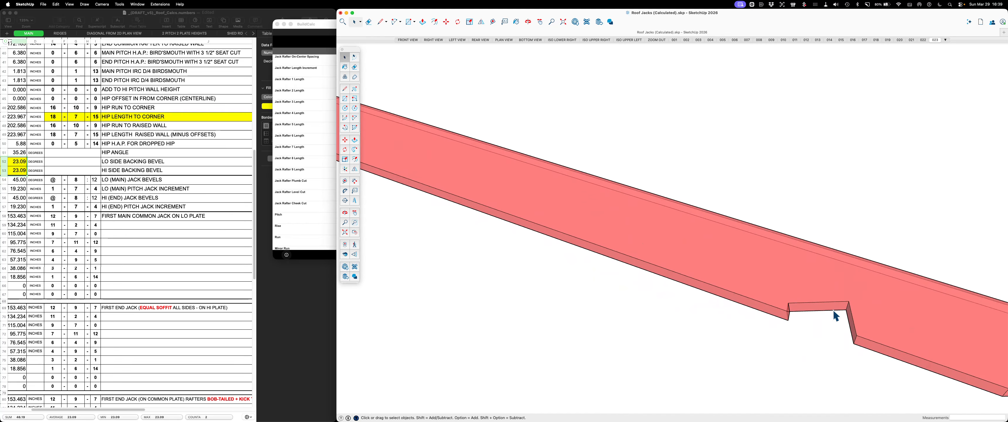
# Delete the isolated hip copy that floats above the roof
pyautogui.click(788, 285)
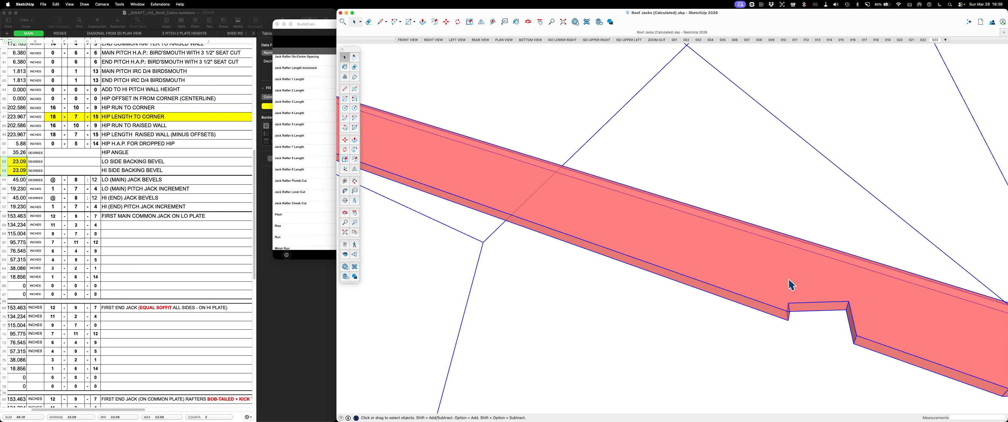
pyautogui.press('Delete')
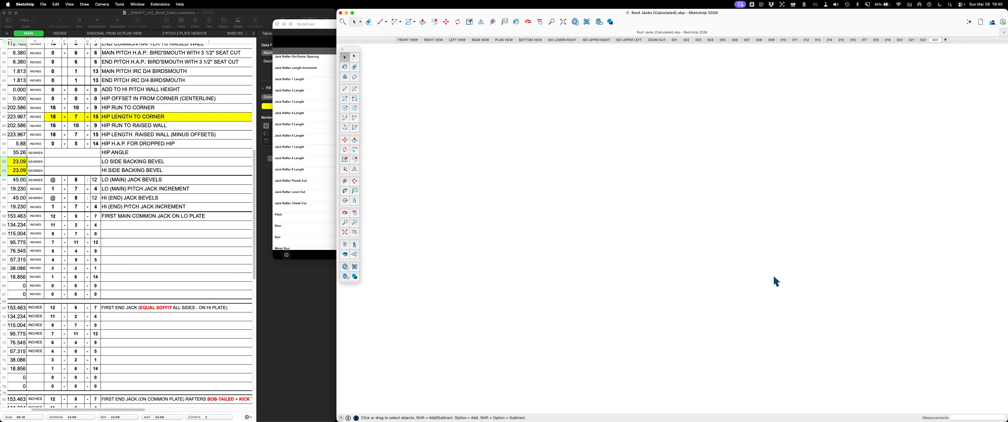
pyautogui.scroll(-5, 773, 279)
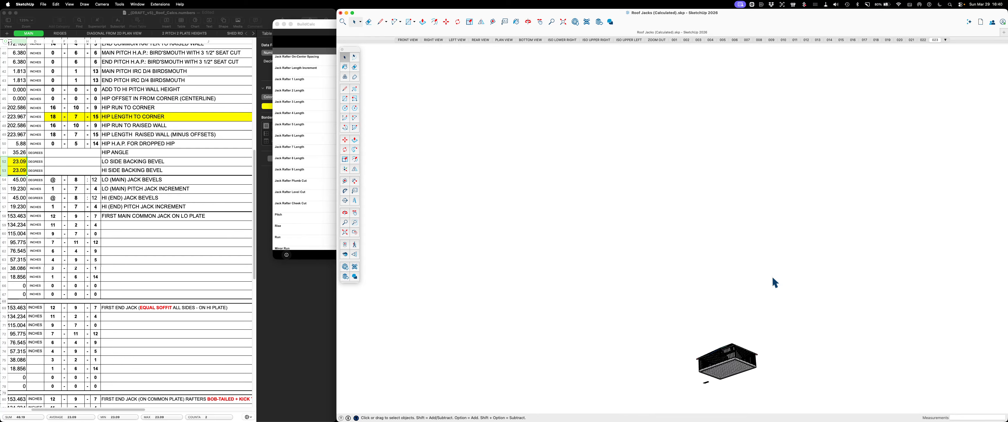
pyautogui.scroll(8, 801, 342)
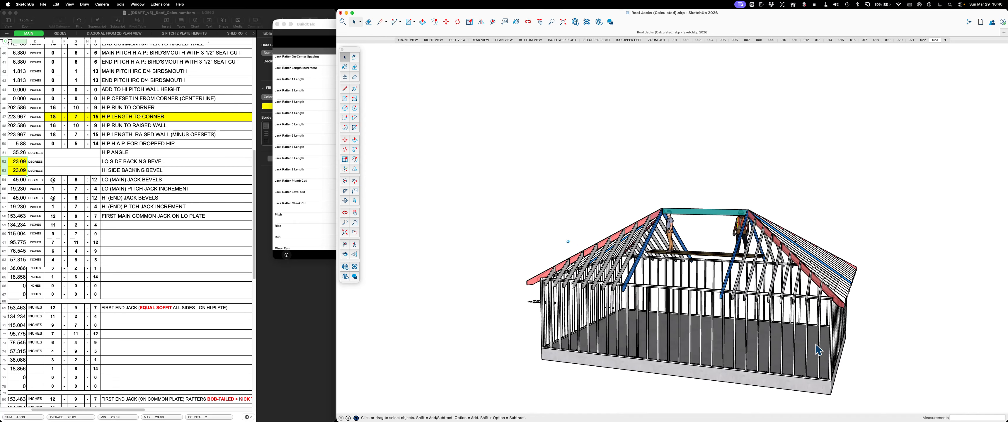
pyautogui.scroll(10, 817, 345)
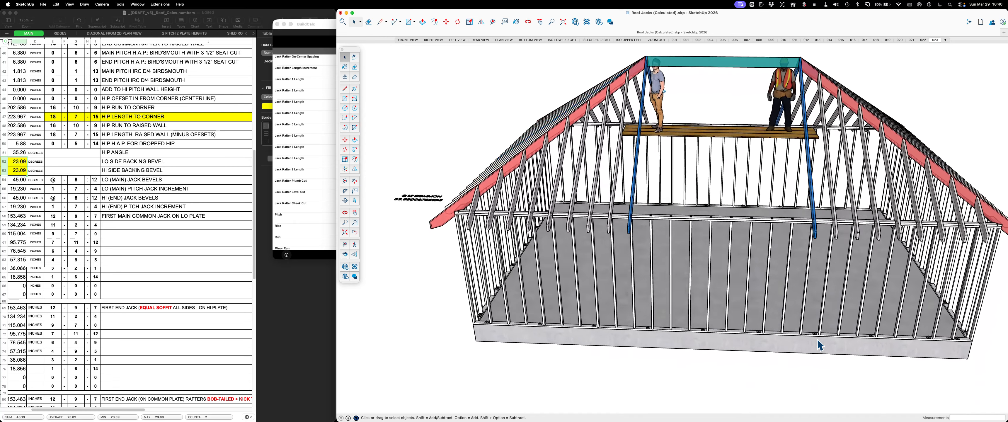
pyautogui.scroll(5, 820, 345)
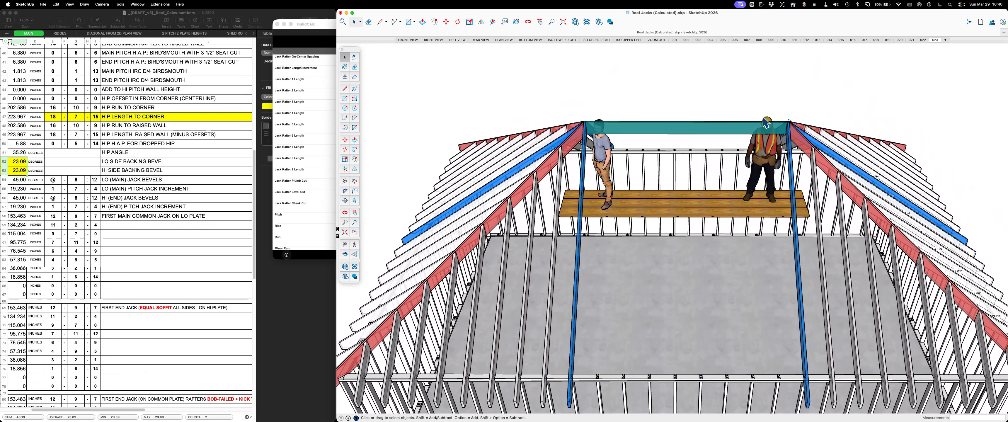
# Bring back the missing blue common rafters along the ridge between the end rafter pairs
pyautogui.moveTo(763, 118); pyautogui.dragTo(761, 122, button='middle')
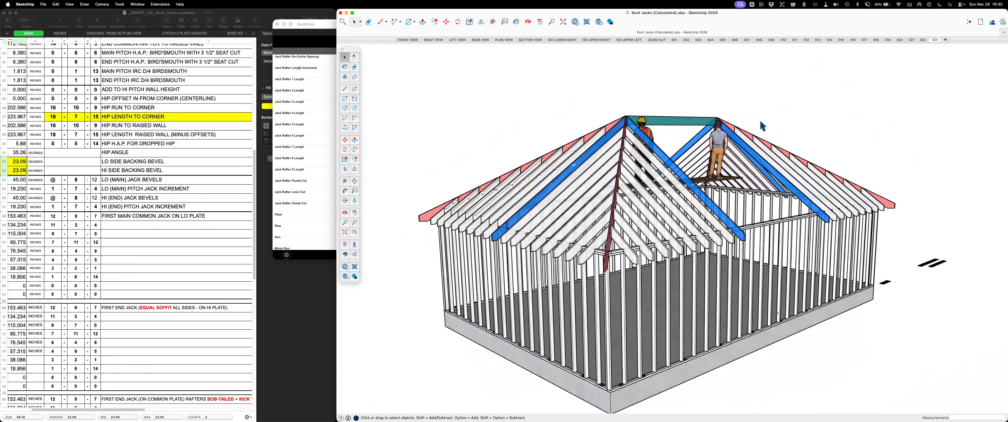
pyautogui.scroll(5, 774, 143)
pyautogui.scroll(-3, 776, 147)
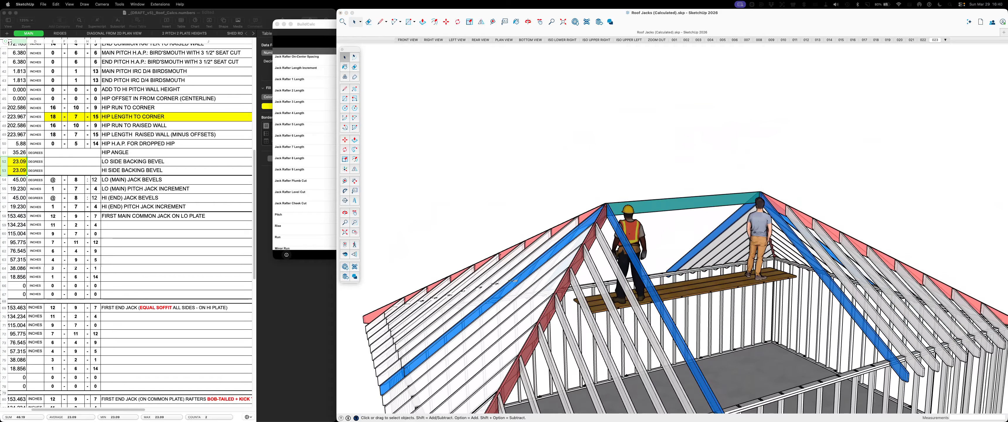
pyautogui.press('super+z')
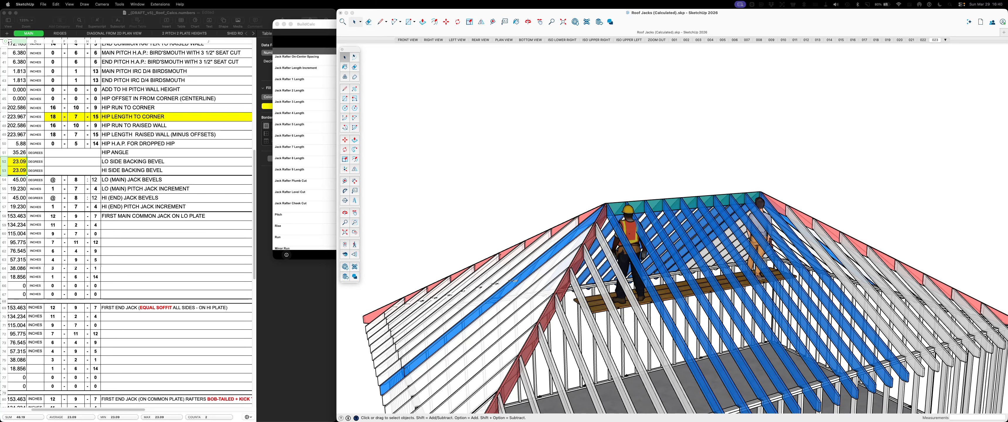
pyautogui.press('super+z')
pyautogui.press('super+shift+z')
# Bring up the model's tags and look through the concrete and framing tags in the Floor 0 folder
pyautogui.moveTo(1007, 49); pyautogui.dragTo(494, 55)
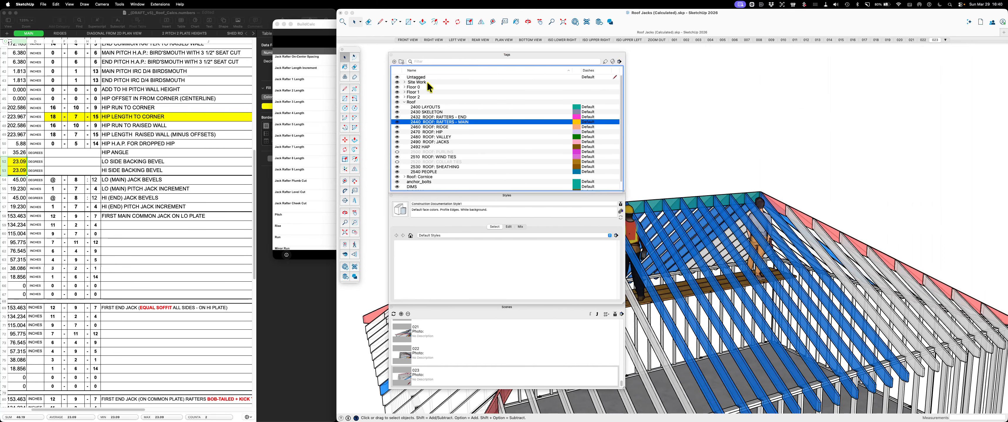
pyautogui.click(404, 102)
pyautogui.click(405, 101)
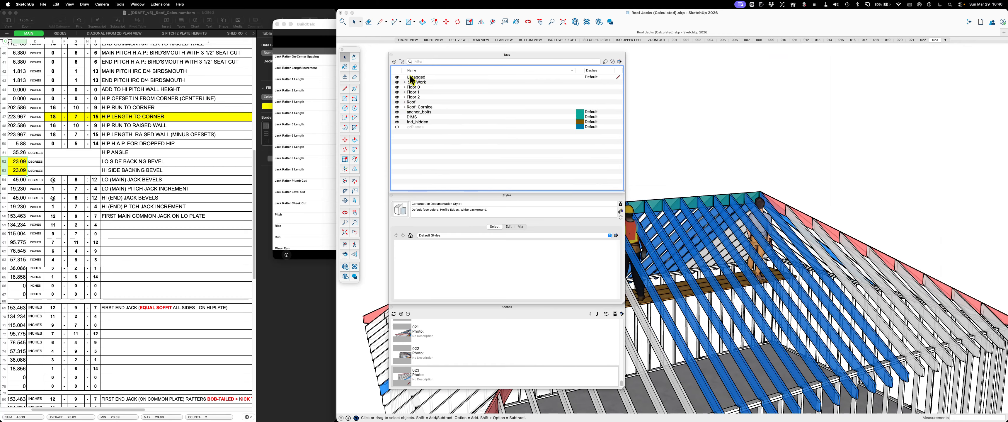
pyautogui.click(404, 87)
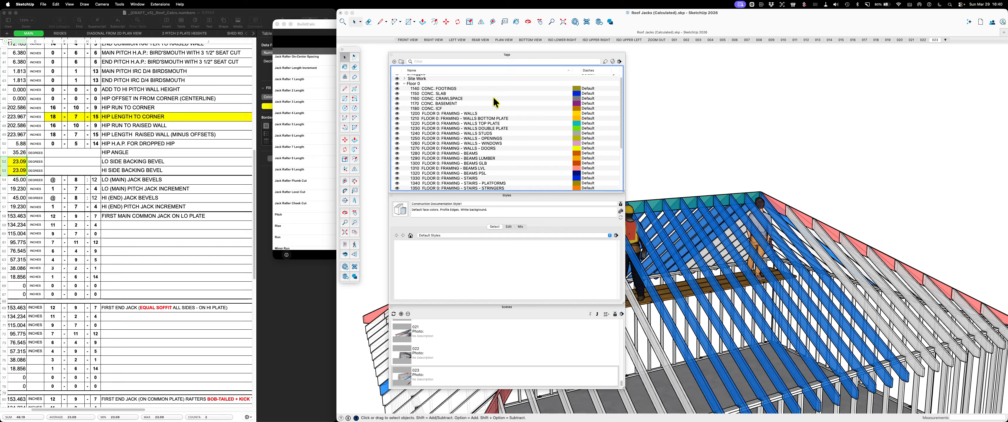
pyautogui.scroll(-3, 493, 98)
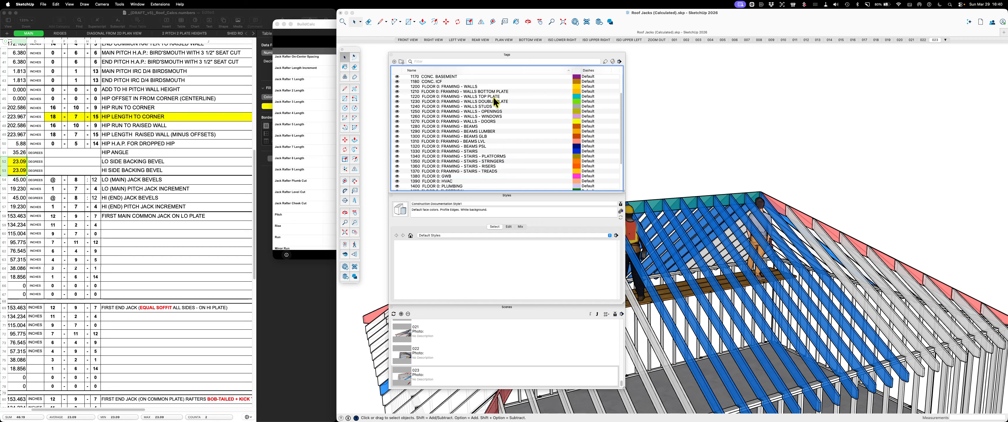
pyautogui.scroll(-1, 494, 99)
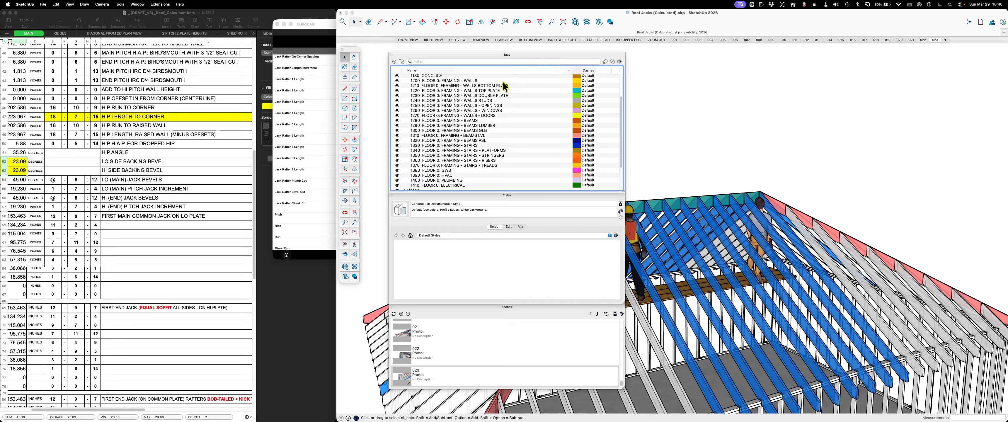
pyautogui.scroll(3, 425, 100)
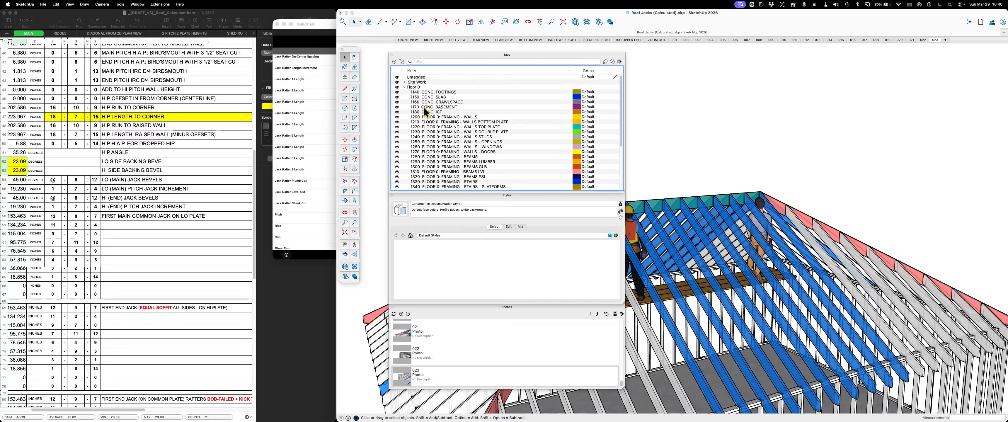
pyautogui.click(404, 87)
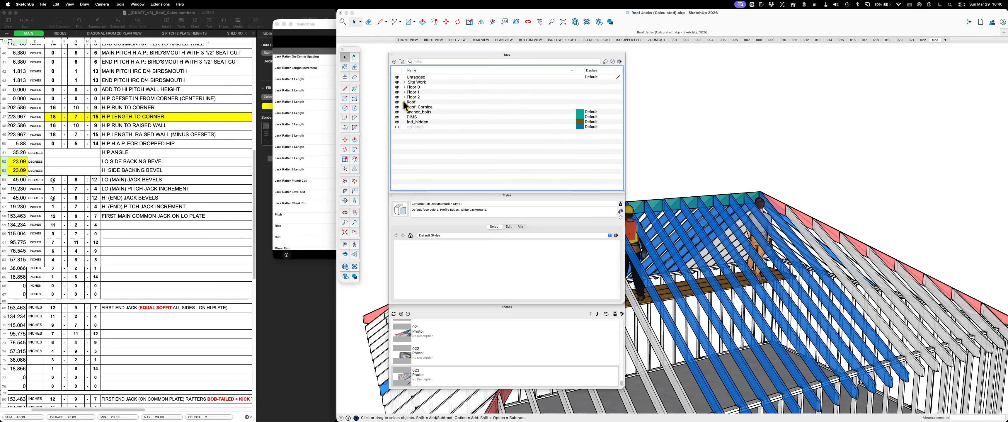
# Start the Tag tool with the ROOF: RAFTERS - MAIN tag from the Roof folder, and leave it without tagging anything
pyautogui.click(405, 102)
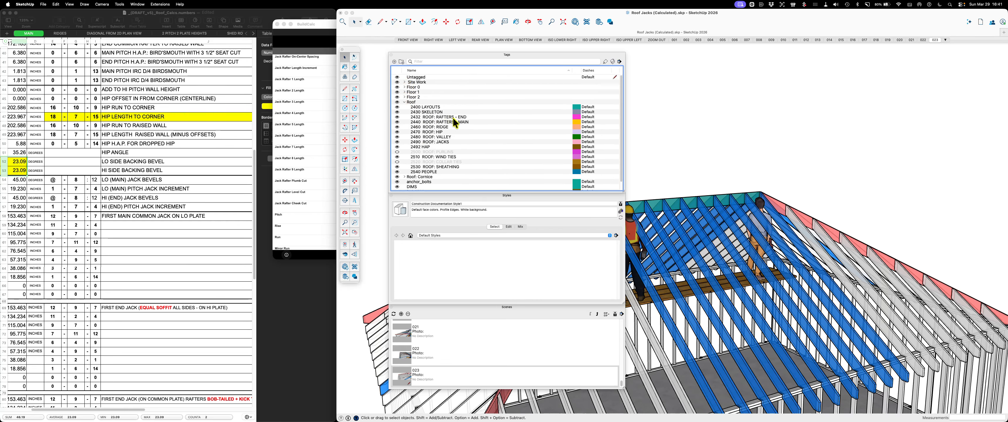
pyautogui.click(444, 121)
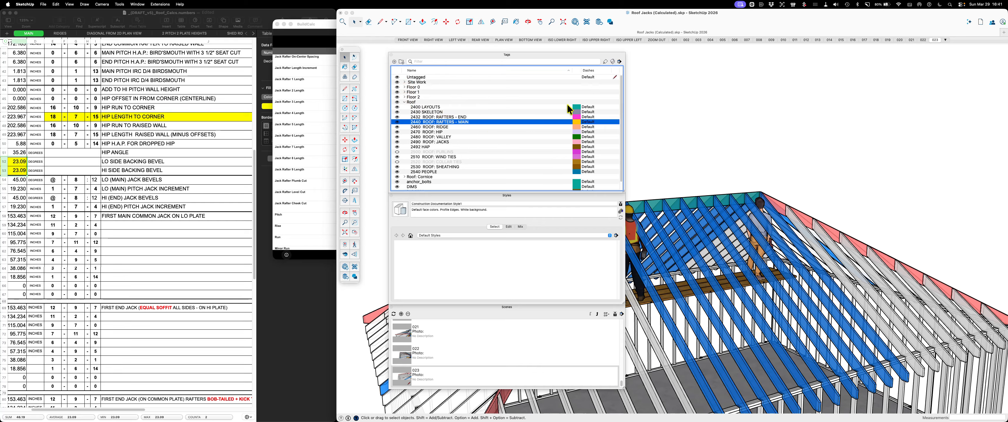
pyautogui.click(606, 62)
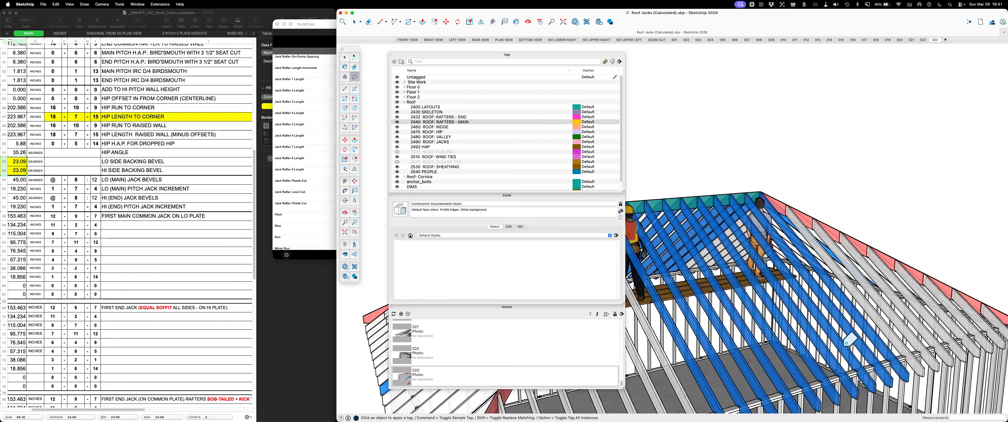
pyautogui.press('space')
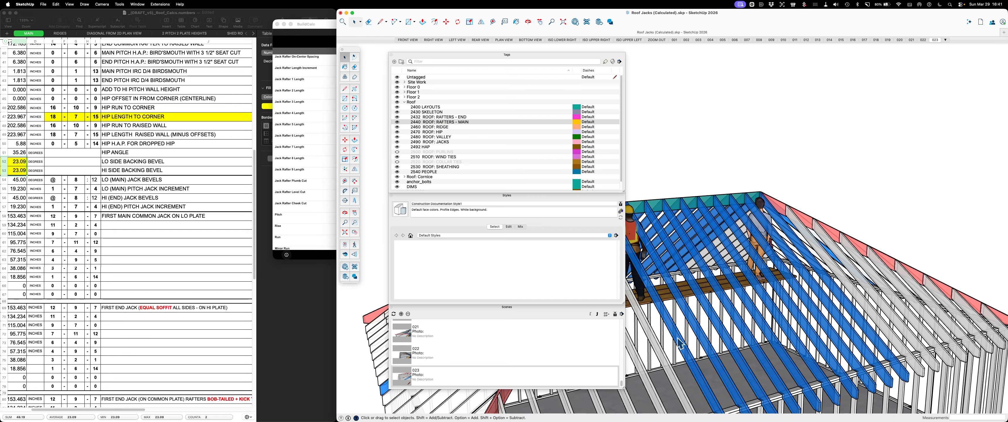
# Examine the row of blue main rafters along the ridge from above and from outside the building
pyautogui.scroll(-3, 836, 153)
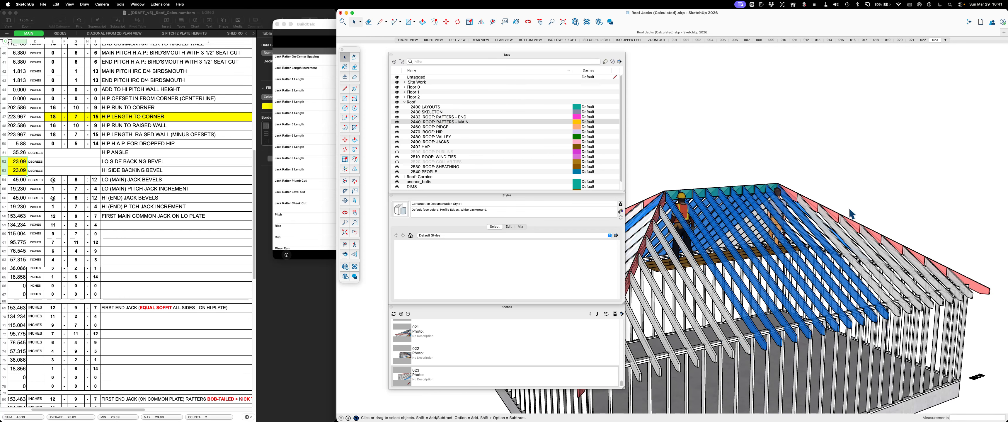
pyautogui.moveTo(873, 225)
pyautogui.mouseDown(button='middle')
pyautogui.moveTo(794, 296)
pyautogui.moveTo(673, 371)
pyautogui.mouseUp(button='middle')
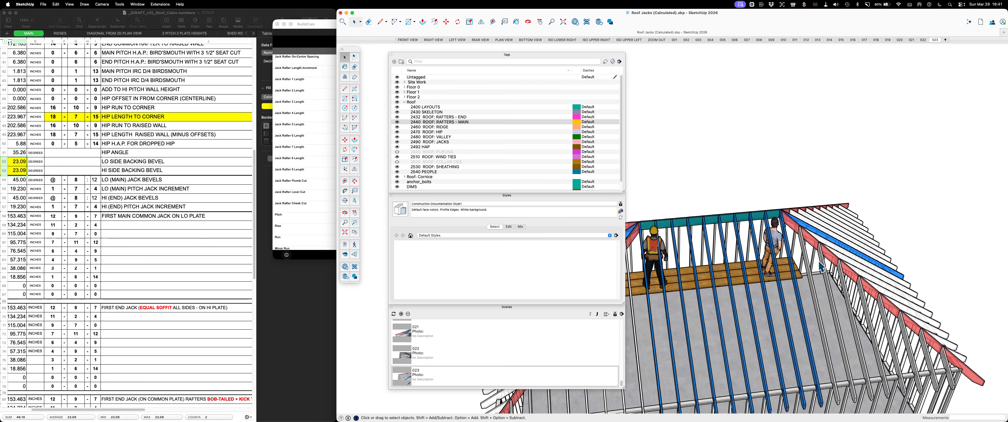
pyautogui.moveTo(814, 259); pyautogui.dragTo(911, 196, button='middle')
pyautogui.scroll(3, 715, 188)
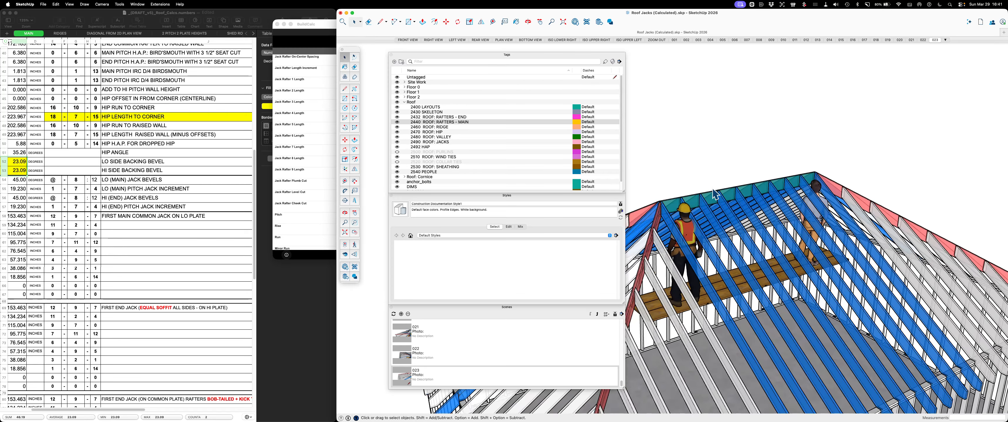
pyautogui.scroll(-3, 720, 190)
pyautogui.moveTo(729, 224); pyautogui.dragTo(650, 265, button='middle')
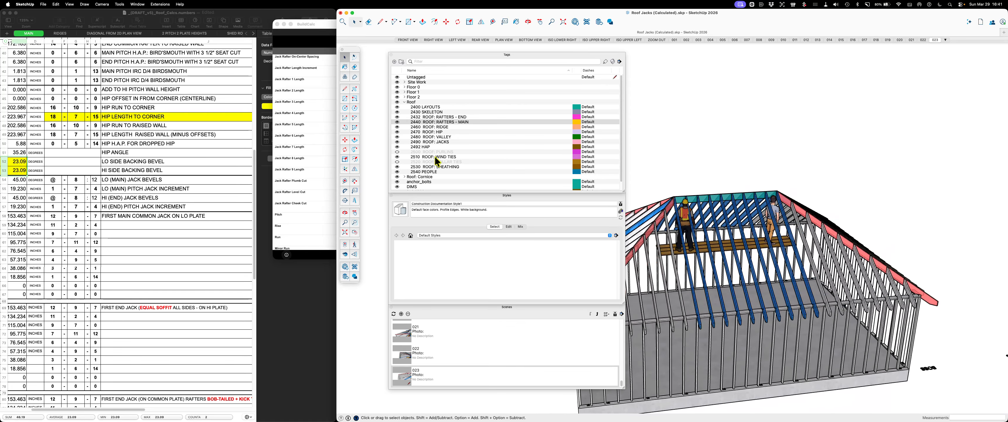
# Hide the Roof folder's RAFTERS - MAIN, SKELETON, HIP and RAFTERS - END tags and move the tag list clear of the model
pyautogui.click(396, 122)
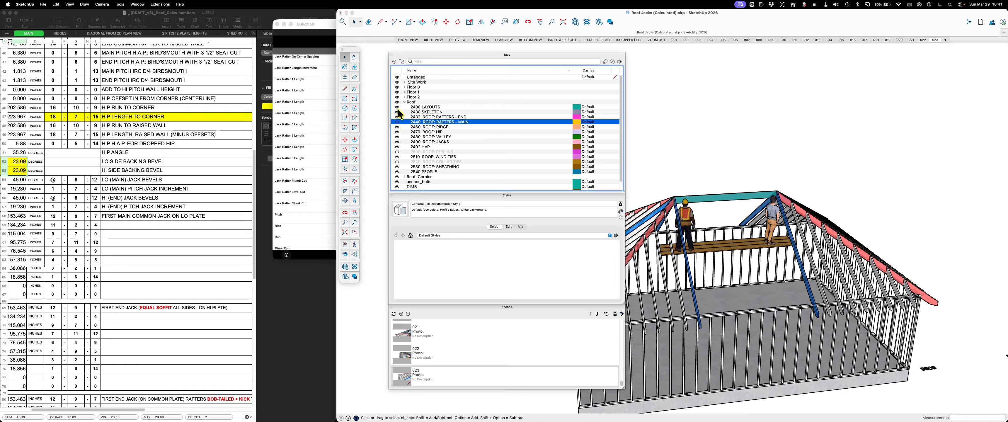
pyautogui.click(398, 112)
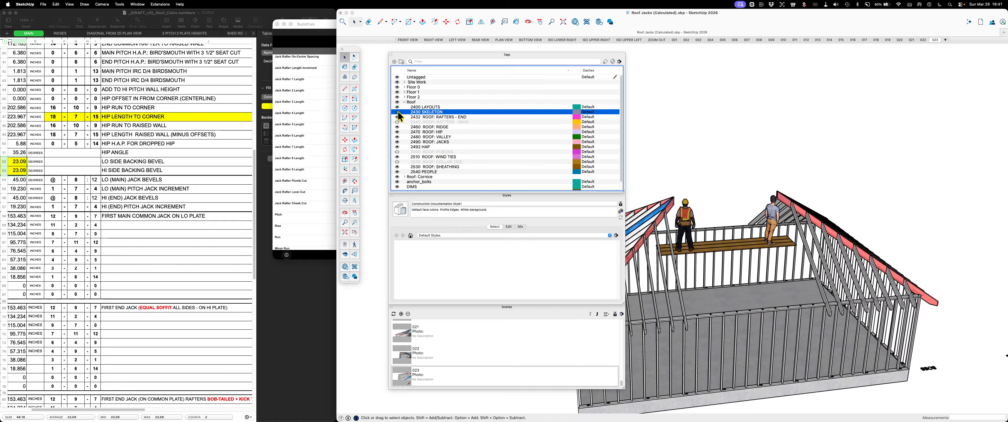
pyautogui.click(397, 132)
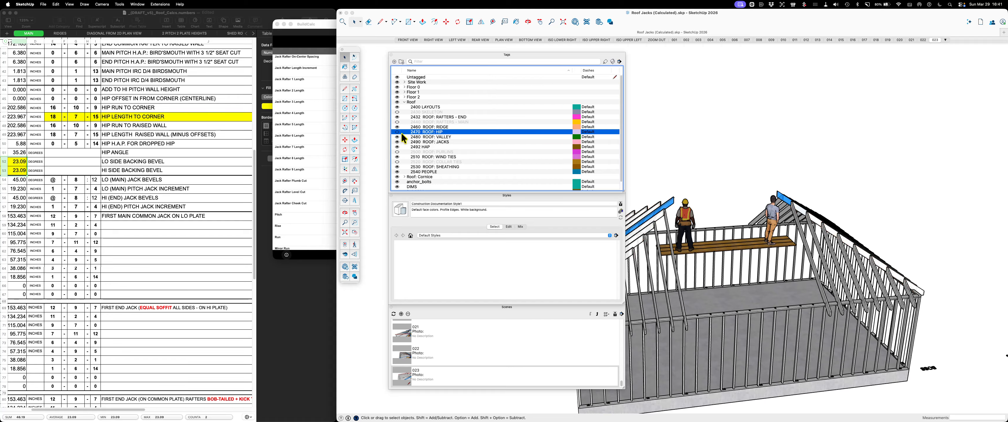
pyautogui.click(397, 116)
pyautogui.moveTo(439, 53); pyautogui.dragTo(173, 85)
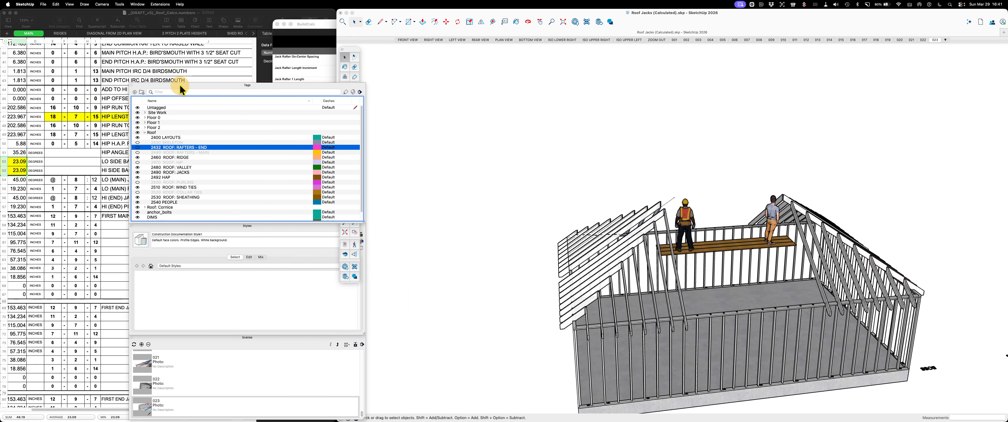
# Examine the jack rafters at both ends of the roof from above and from the long sides of the building
pyautogui.moveTo(557, 189); pyautogui.dragTo(583, 188, button='middle')
pyautogui.moveTo(633, 234); pyautogui.dragTo(664, 317, button='middle')
pyautogui.scroll(3, 630, 250)
pyautogui.moveTo(783, 263); pyautogui.dragTo(700, 296, button='middle')
pyautogui.scroll(2, 694, 238)
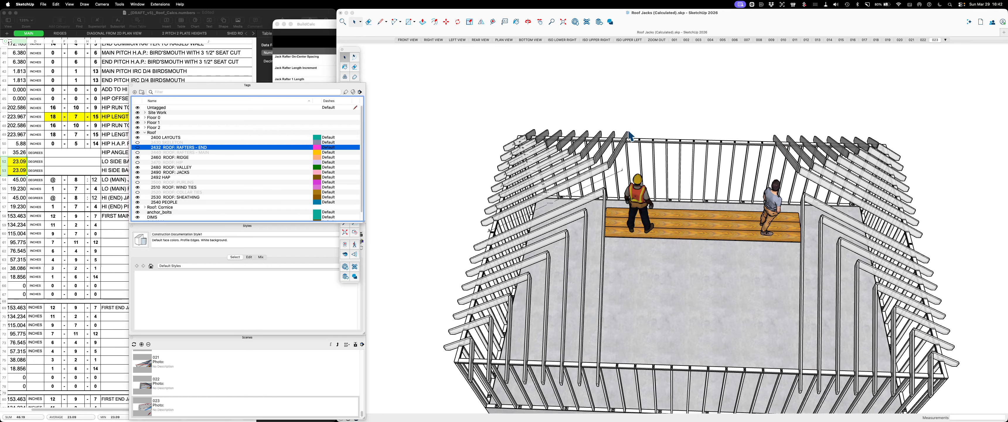
pyautogui.moveTo(629, 136)
pyautogui.mouseDown(button='middle')
pyautogui.moveTo(657, 231)
pyautogui.moveTo(376, 207)
pyautogui.moveTo(560, 199)
pyautogui.mouseUp(button='middle')
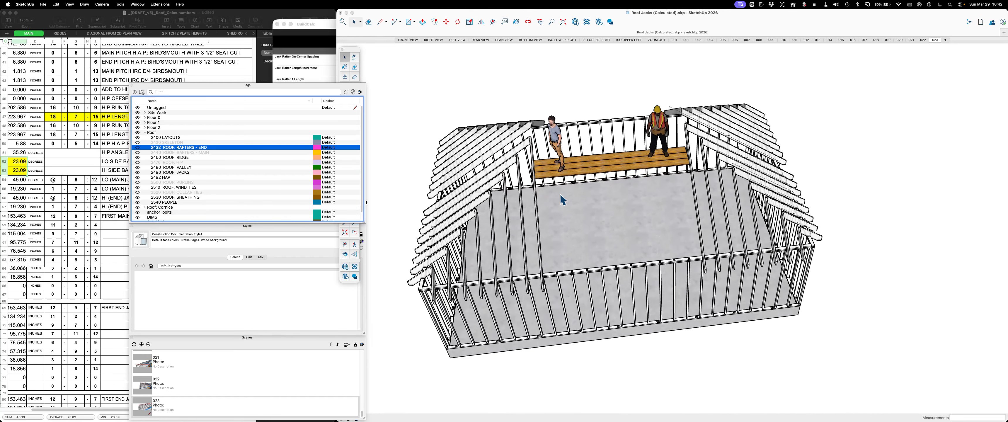
pyautogui.scroll(3, 467, 112)
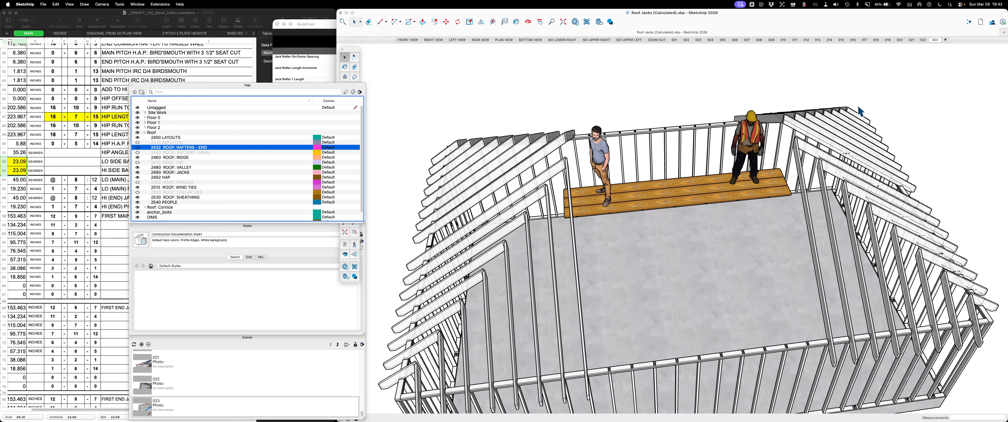
pyautogui.moveTo(858, 107)
pyautogui.mouseDown(button='middle')
pyautogui.moveTo(855, 153)
pyautogui.moveTo(819, 166)
pyautogui.mouseUp(button='middle')
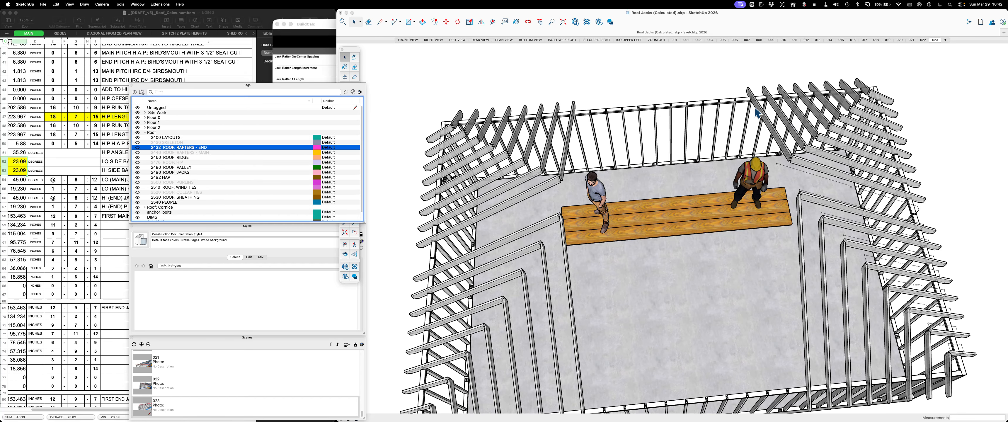
pyautogui.scroll(5, 777, 104)
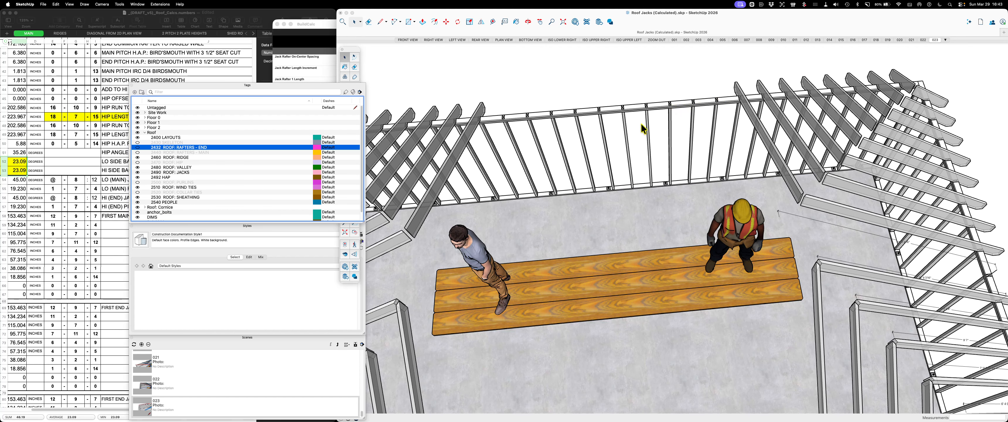
pyautogui.scroll(-2, 555, 154)
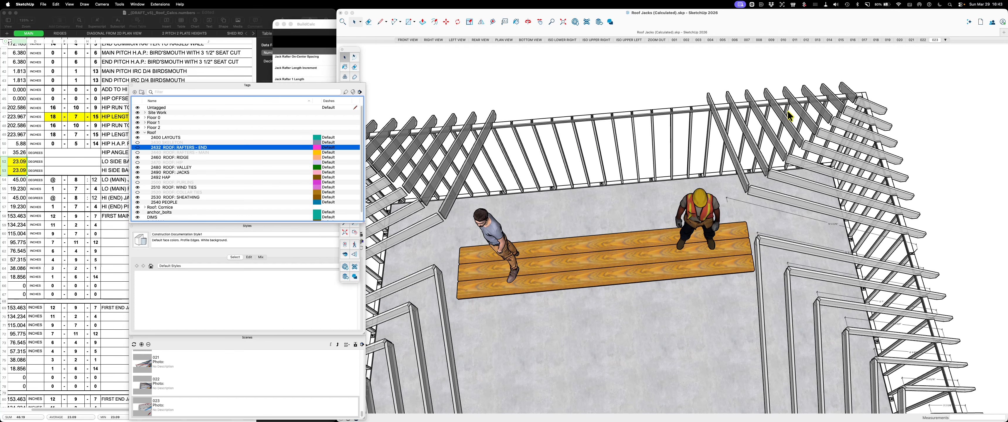
pyautogui.scroll(-2, 894, 114)
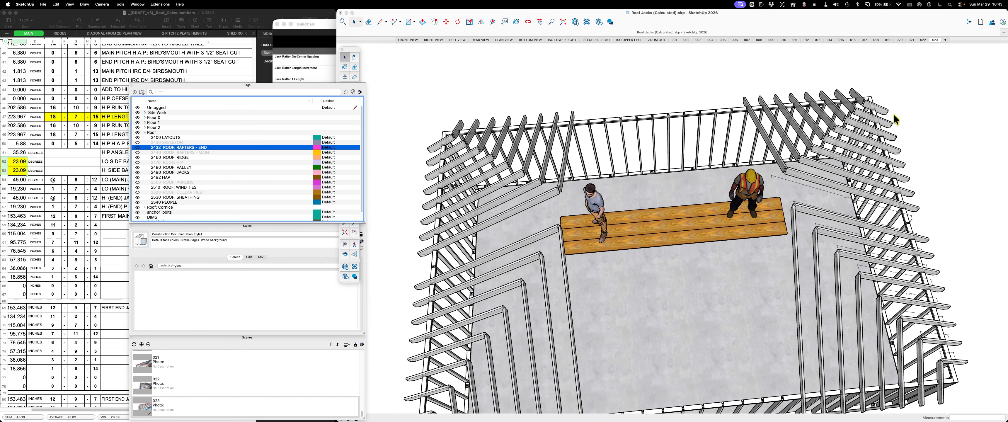
pyautogui.scroll(-2, 889, 103)
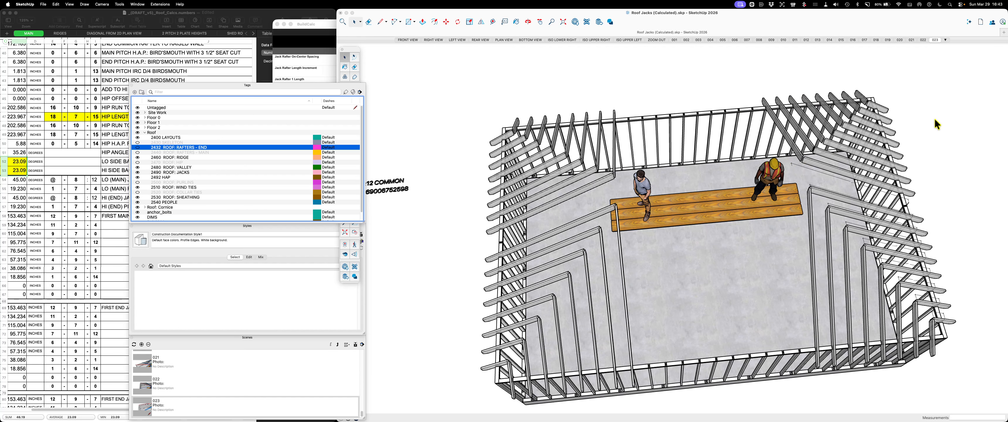
pyautogui.moveTo(948, 131); pyautogui.dragTo(743, 204, button='middle')
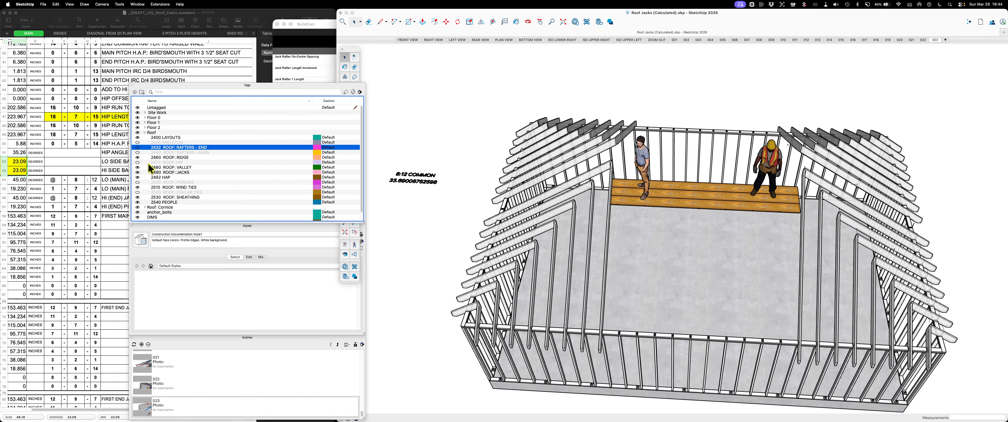
# Show the 2470 ROOF: HIP tag again and view the hips with their jack rafters from the building's end and long side
pyautogui.click(138, 162)
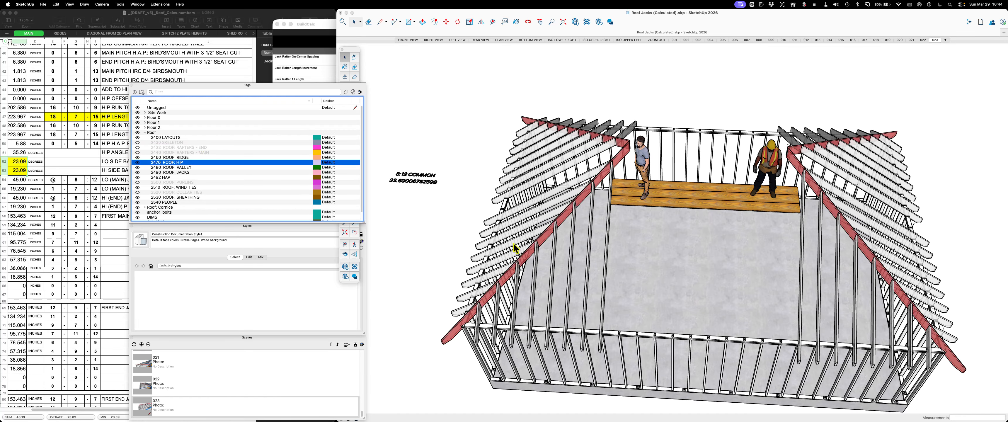
pyautogui.scroll(3, 515, 247)
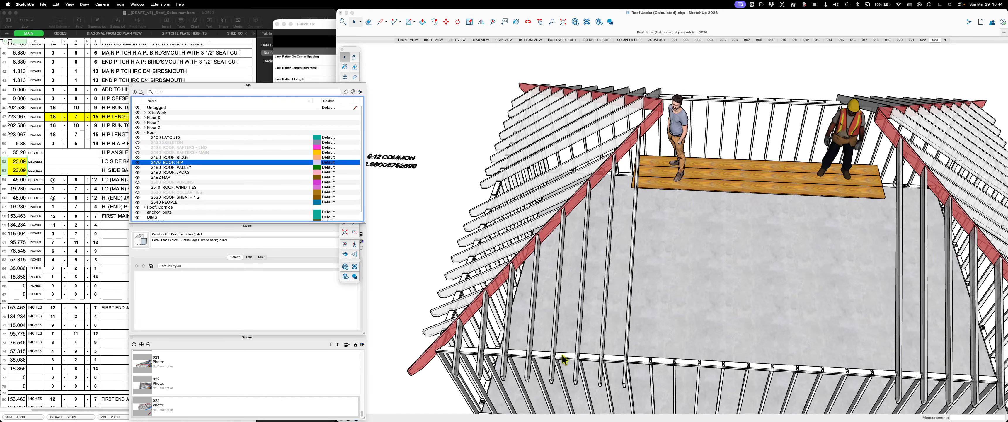
pyautogui.moveTo(501, 331)
pyautogui.mouseDown(button='middle')
pyautogui.moveTo(442, 282)
pyautogui.moveTo(430, 357)
pyautogui.moveTo(472, 407)
pyautogui.mouseUp(button='middle')
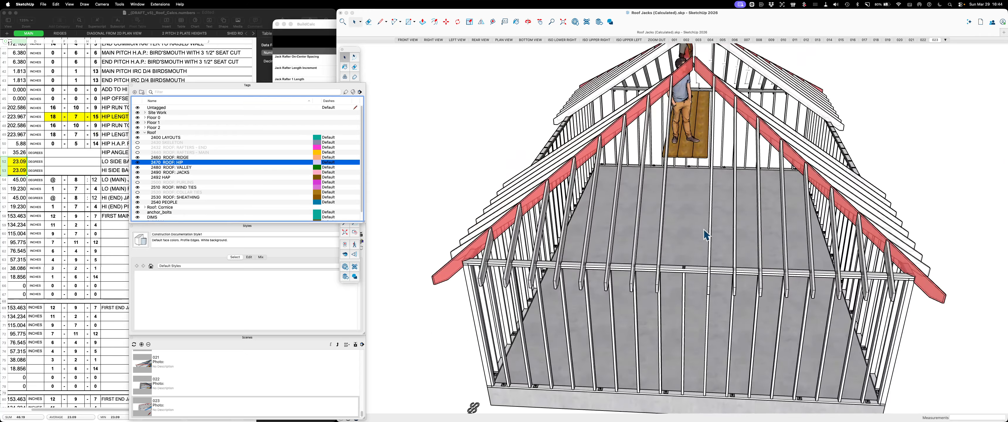
pyautogui.scroll(-6, 707, 235)
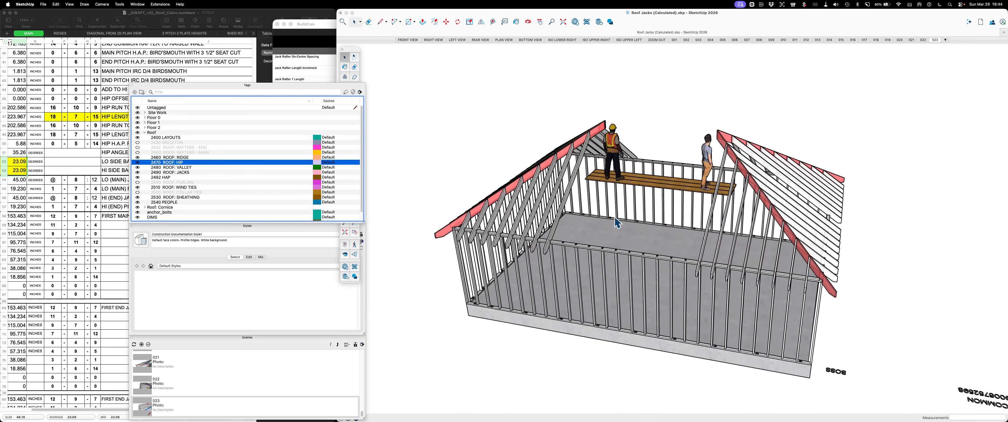
pyautogui.moveTo(617, 222); pyautogui.dragTo(723, 227, button='middle')
pyautogui.moveTo(630, 252)
pyautogui.mouseDown(button='middle')
pyautogui.moveTo(581, 251)
pyautogui.moveTo(802, 248)
pyautogui.moveTo(849, 219)
pyautogui.moveTo(676, 218)
pyautogui.moveTo(708, 224)
pyautogui.mouseUp(button='middle')
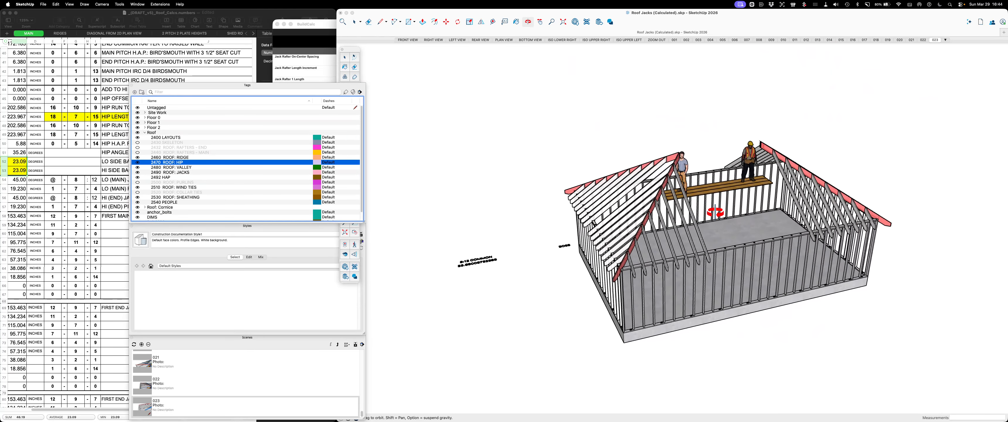
# Examine how the jack rafters meet the red hips, circling the building and closing in on one hip corner
pyautogui.scroll(3, 618, 238)
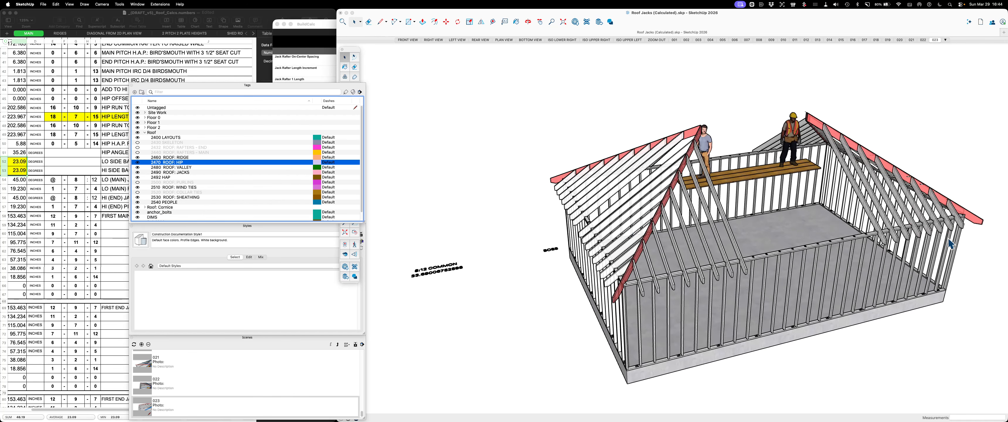
pyautogui.scroll(3, 984, 241)
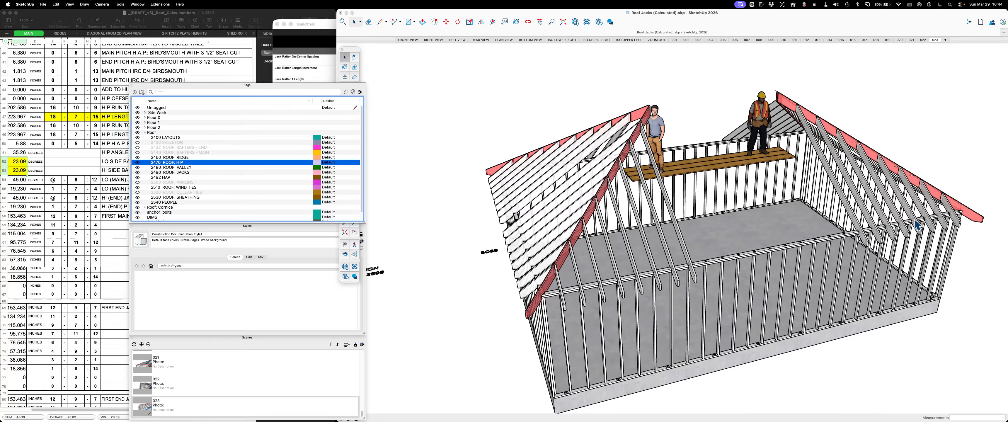
pyautogui.scroll(2, 844, 352)
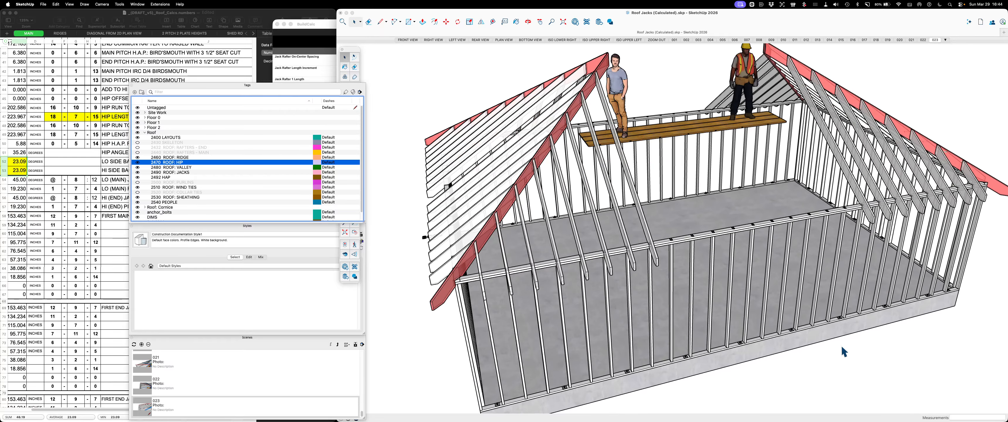
pyautogui.scroll(2, 784, 298)
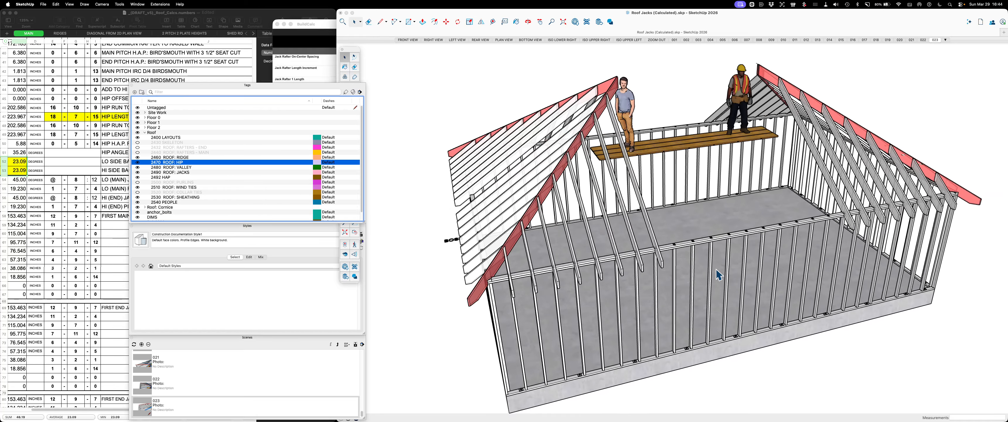
pyautogui.moveTo(626, 230); pyautogui.dragTo(675, 225, button='middle')
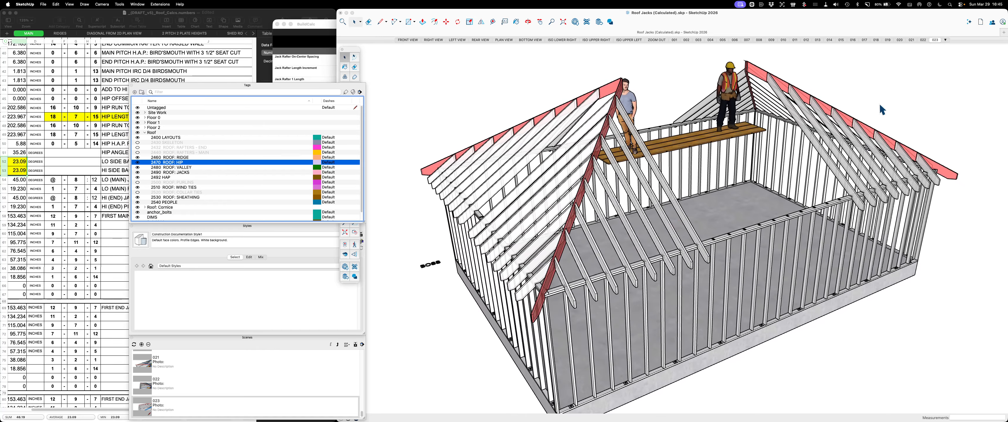
pyautogui.moveTo(879, 103); pyautogui.dragTo(679, 155, button='middle')
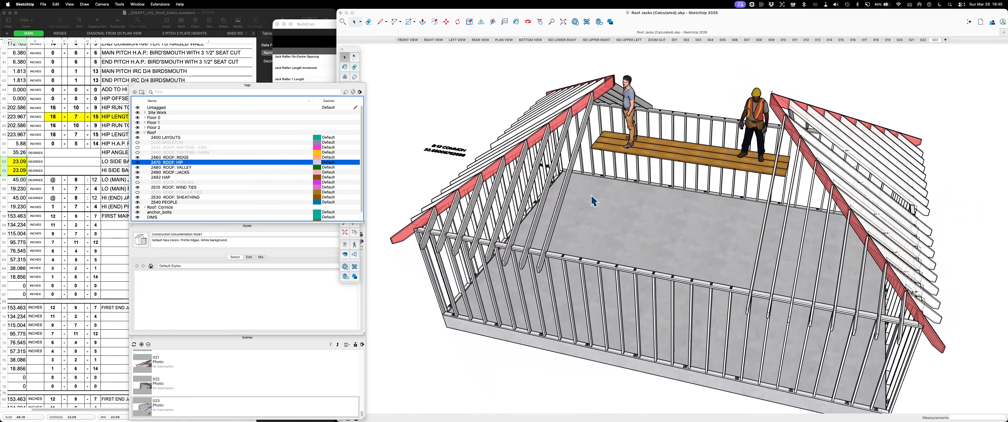
pyautogui.moveTo(593, 200)
pyautogui.mouseDown(button='middle')
pyautogui.moveTo(693, 198)
pyautogui.moveTo(662, 204)
pyautogui.mouseUp(button='middle')
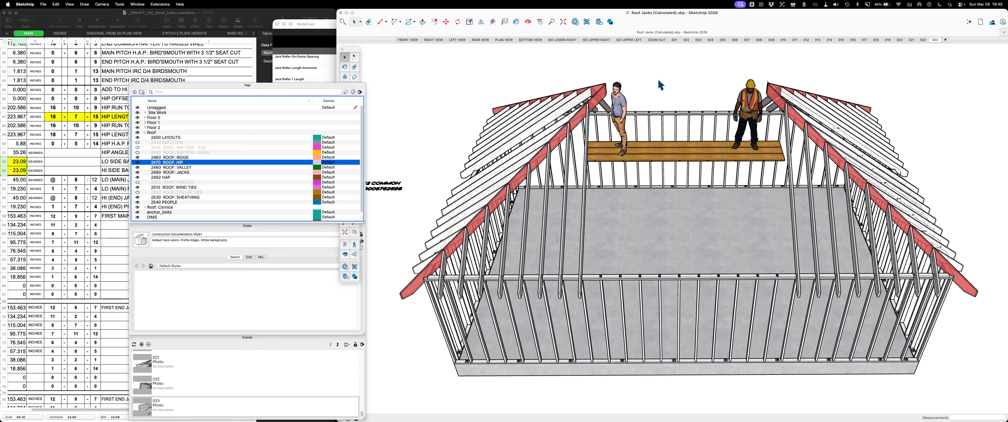
pyautogui.press('o')
pyautogui.moveTo(874, 94); pyautogui.dragTo(876, 125)
pyautogui.press('space')
pyautogui.moveTo(875, 120); pyautogui.dragTo(517, 83, button='middle')
pyautogui.moveTo(687, 123); pyautogui.dragTo(560, 118, button='middle')
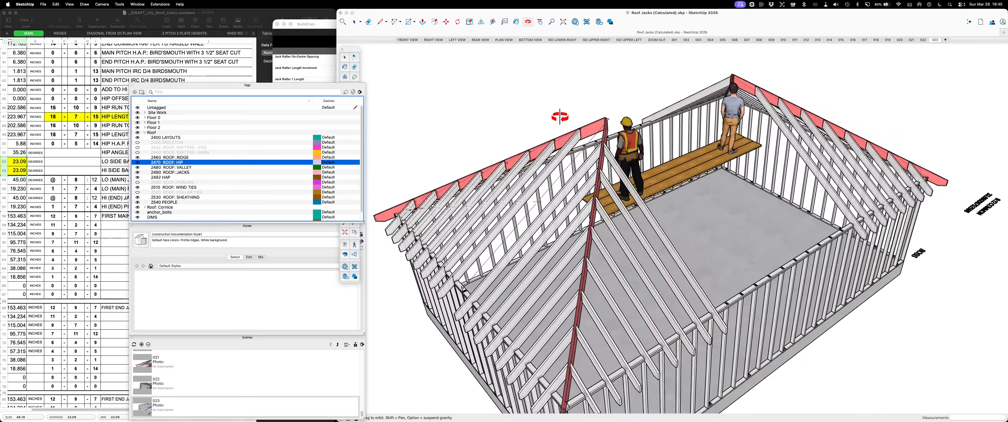
pyautogui.scroll(3, 504, 226)
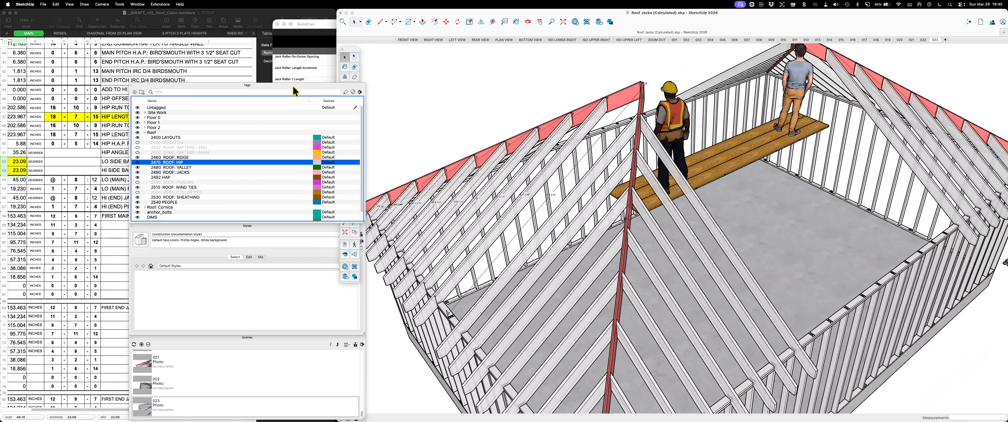
# Clear the tag list off the model, then switch to BuildCalc, close the Jack Rafters Layout results and place the calculator beside the model
pyautogui.moveTo(284, 86); pyautogui.dragTo(1007, 89)
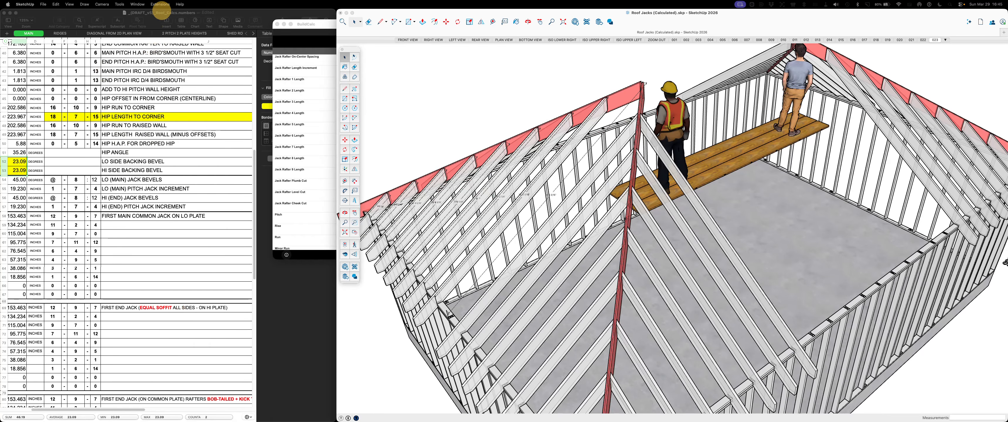
pyautogui.moveTo(328, 22); pyautogui.dragTo(227, 57)
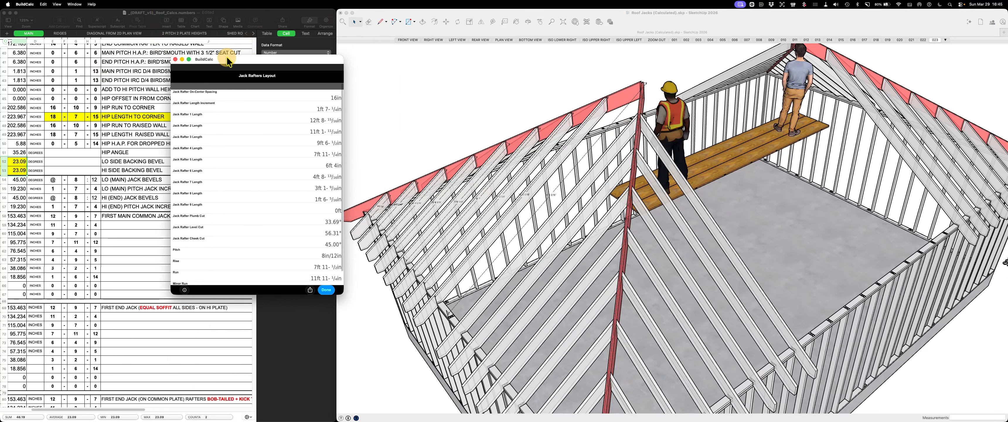
pyautogui.click(325, 290)
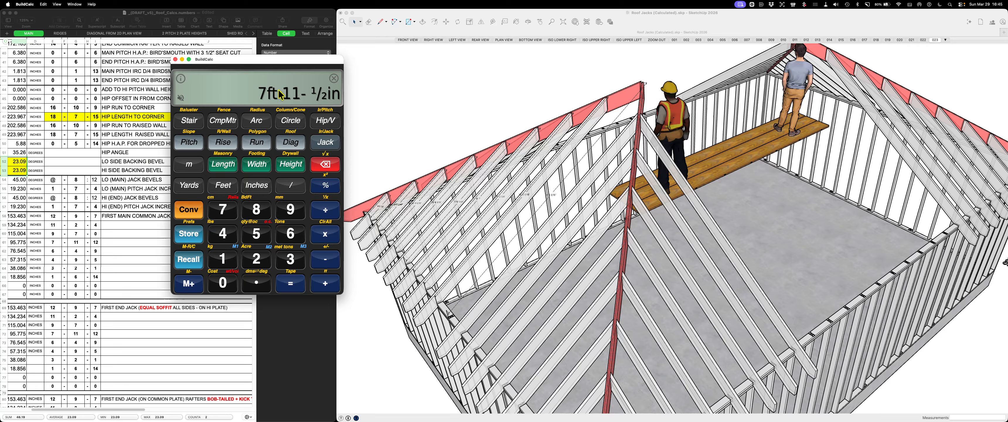
pyautogui.moveTo(294, 72); pyautogui.dragTo(398, 94)
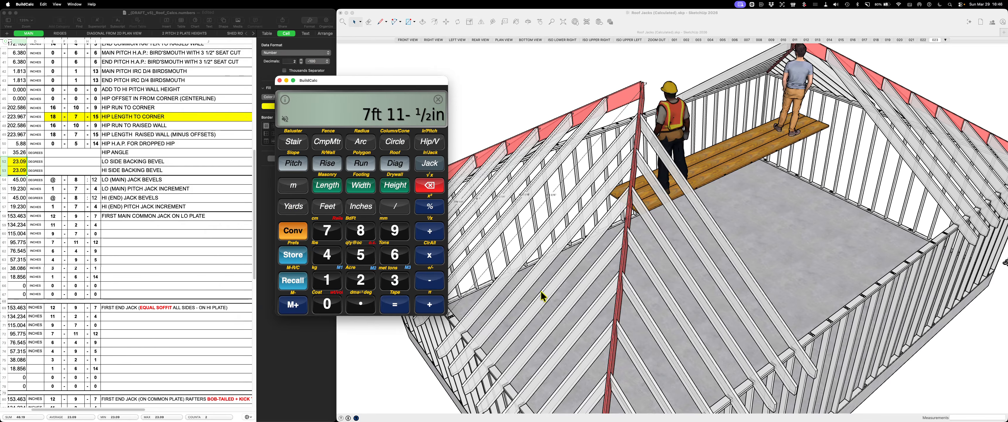
pyautogui.moveTo(316, 81)
pyautogui.mouseDown()
pyautogui.moveTo(293, 55)
pyautogui.moveTo(215, 53)
pyautogui.mouseUp()
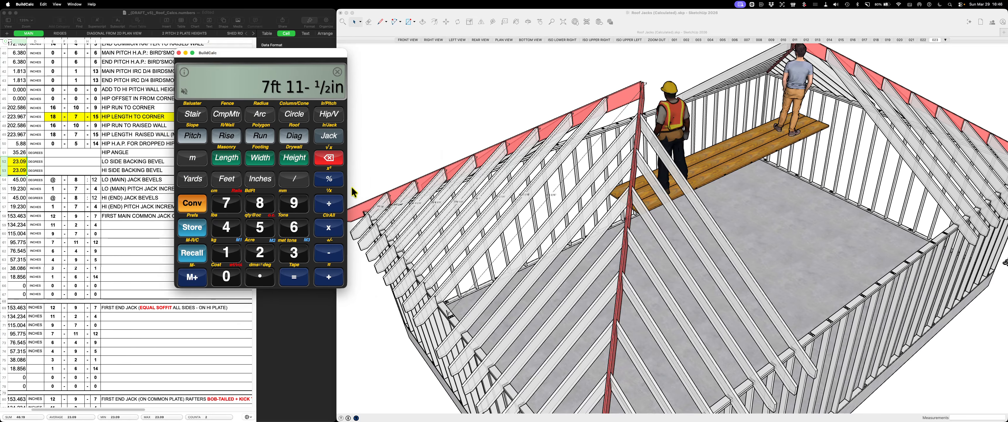
# Examine the hips and jack rafters across the whole building, finishing with a raised view square to one side
pyautogui.scroll(-5, 590, 245)
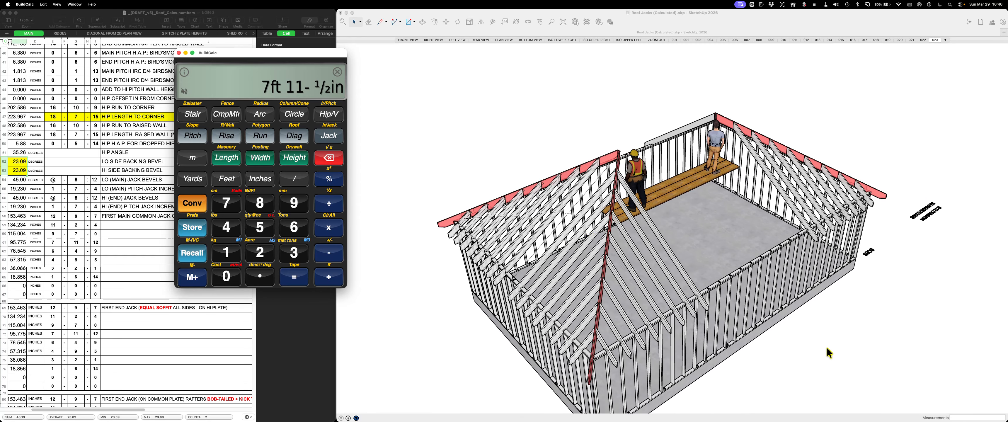
pyautogui.moveTo(829, 352)
pyautogui.mouseDown(button='middle')
pyautogui.moveTo(735, 364)
pyautogui.moveTo(610, 326)
pyautogui.mouseUp(button='middle')
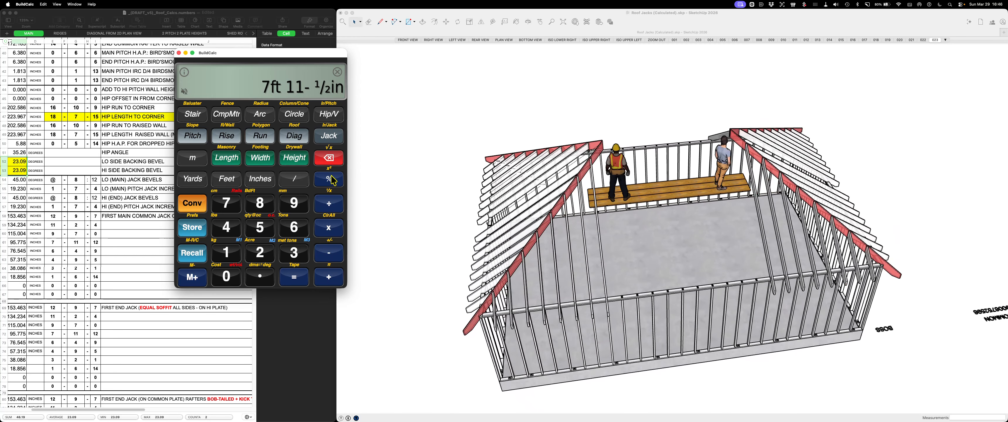
pyautogui.scroll(2, 427, 177)
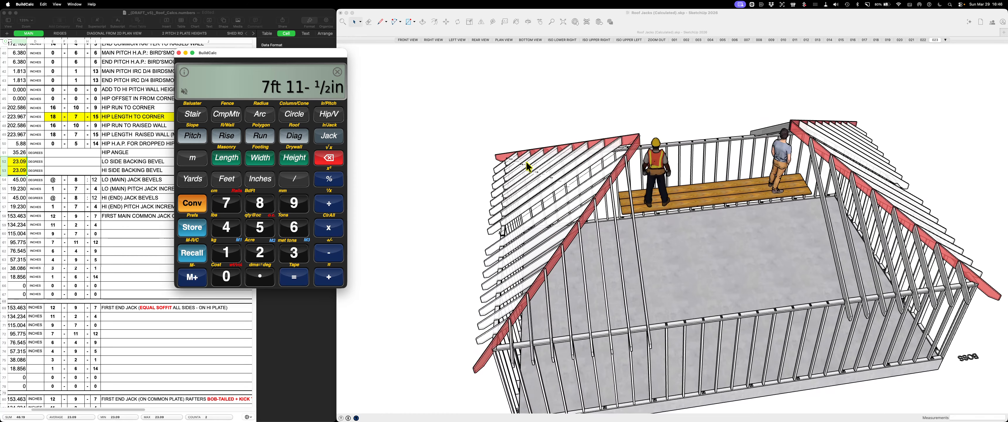
pyautogui.moveTo(676, 211); pyautogui.dragTo(636, 199, button='middle')
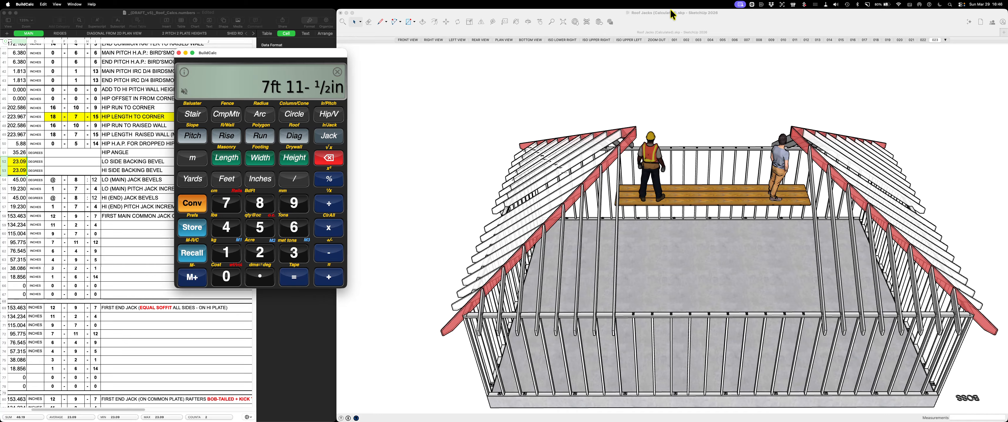
# Move the BuildCalc calculator fully clear of the roof model and return to SketchUp
pyautogui.click(750, 19)
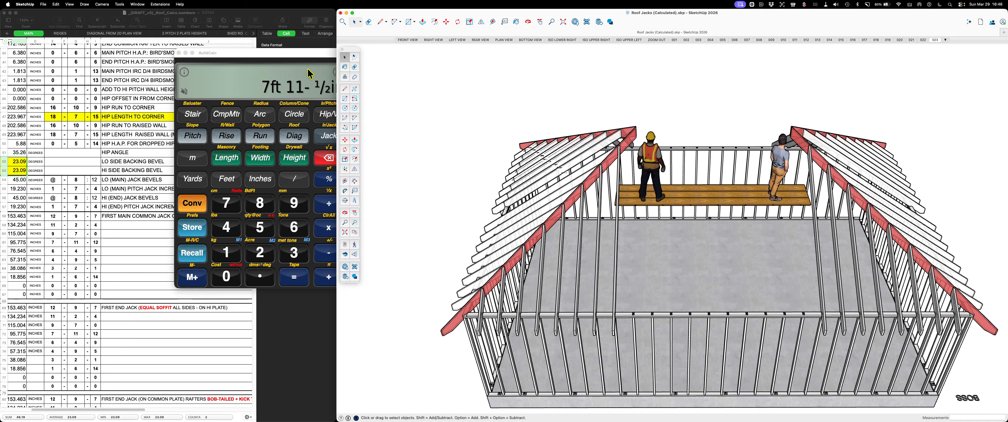
pyautogui.moveTo(300, 47); pyautogui.dragTo(231, 42)
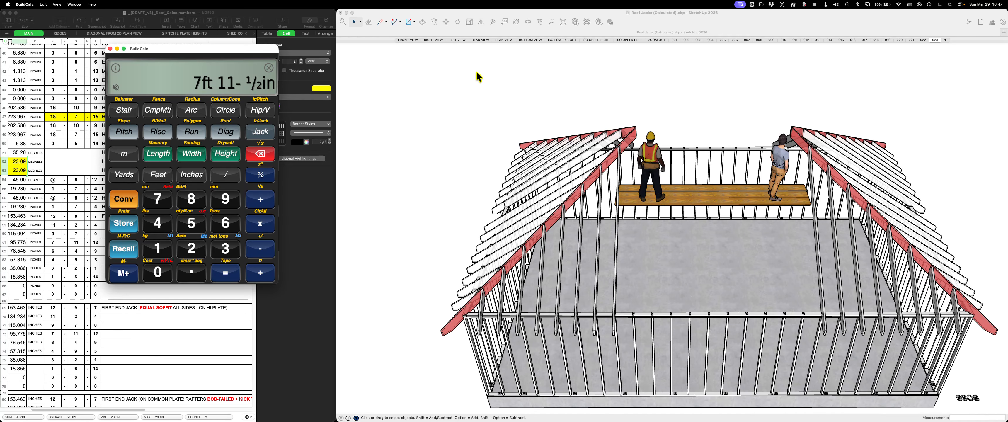
pyautogui.click(429, 58)
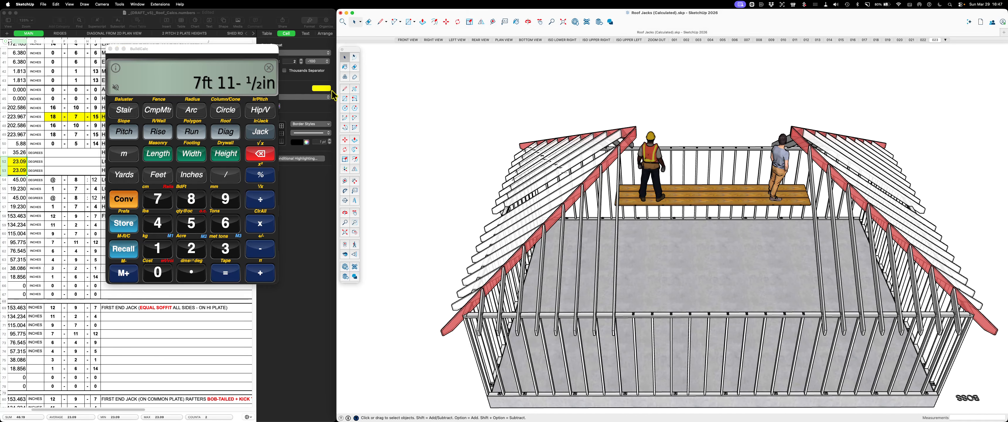
# Switch to the Numbers roof spreadsheet, clear the cell selection and review the MAIN sheet from the input data through the jack rafter tables
pyautogui.click(93, 16)
pyautogui.moveTo(94, 16)
pyautogui.mouseDown()
pyautogui.moveTo(354, 35)
pyautogui.moveTo(473, 4)
pyautogui.mouseUp()
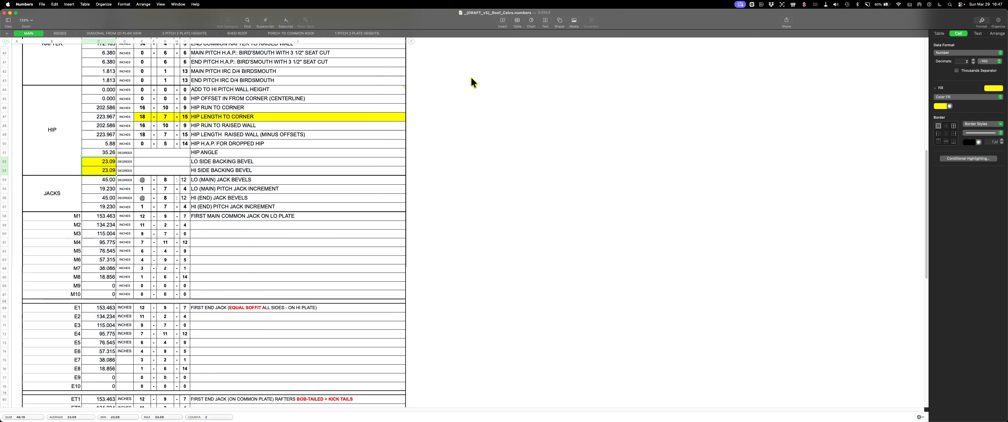
pyautogui.scroll(8, 477, 91)
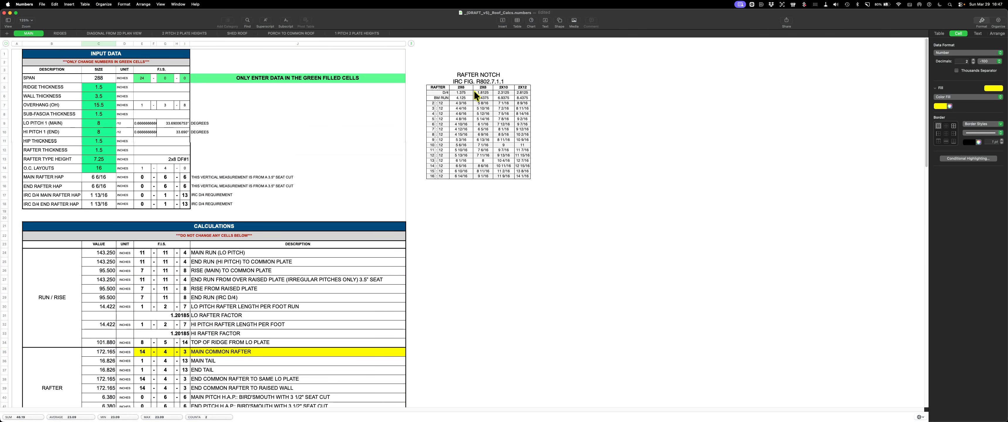
pyautogui.click(570, 77)
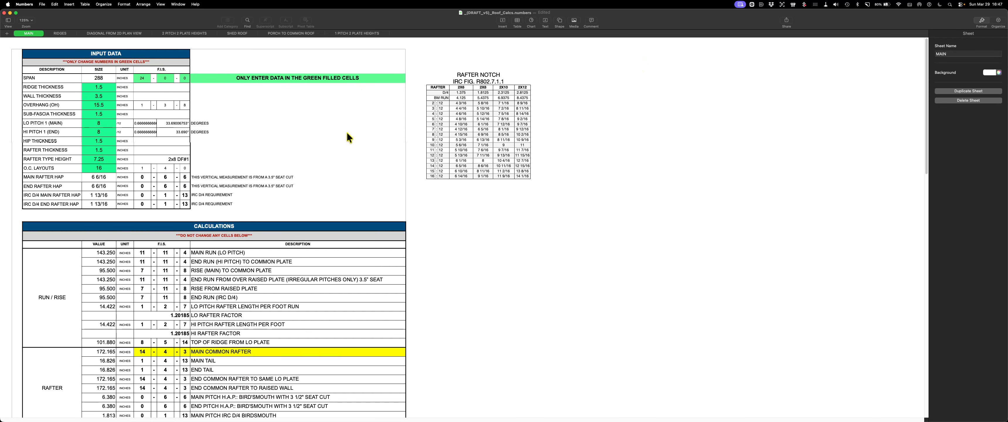
pyautogui.scroll(-20, 546, 211)
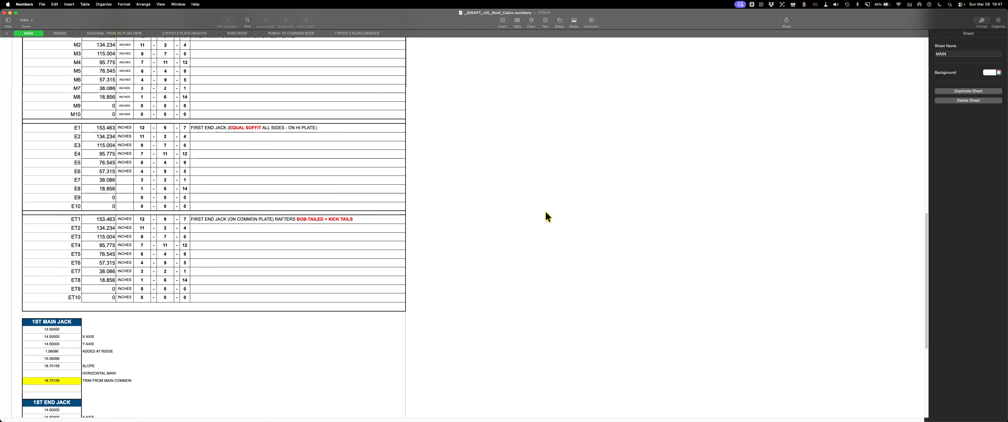
pyautogui.scroll(-5, 548, 217)
pyautogui.scroll(20, 545, 212)
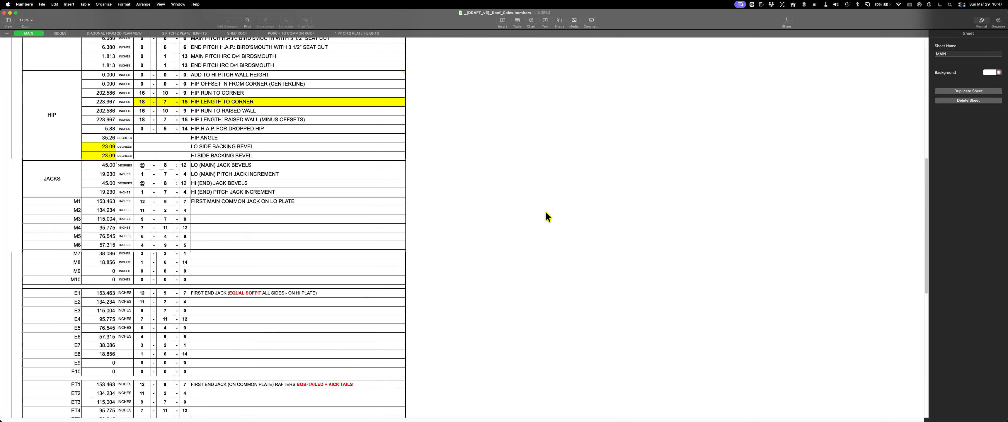
pyautogui.scroll(2, 548, 217)
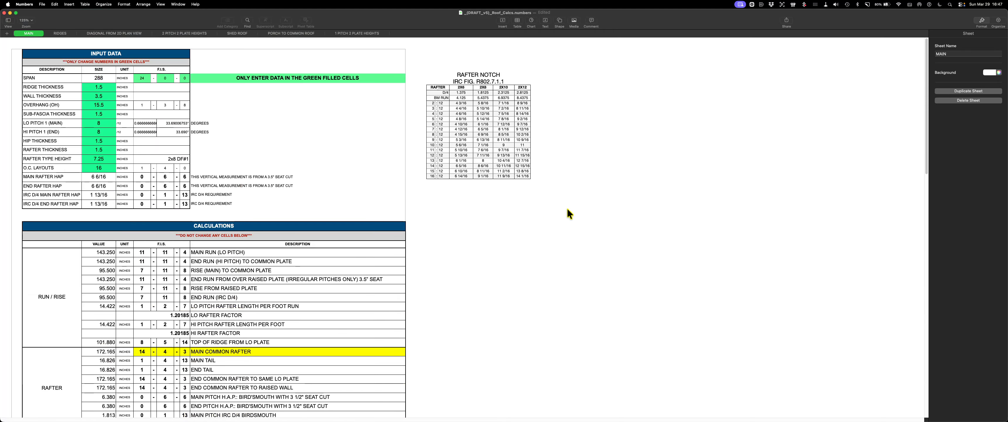